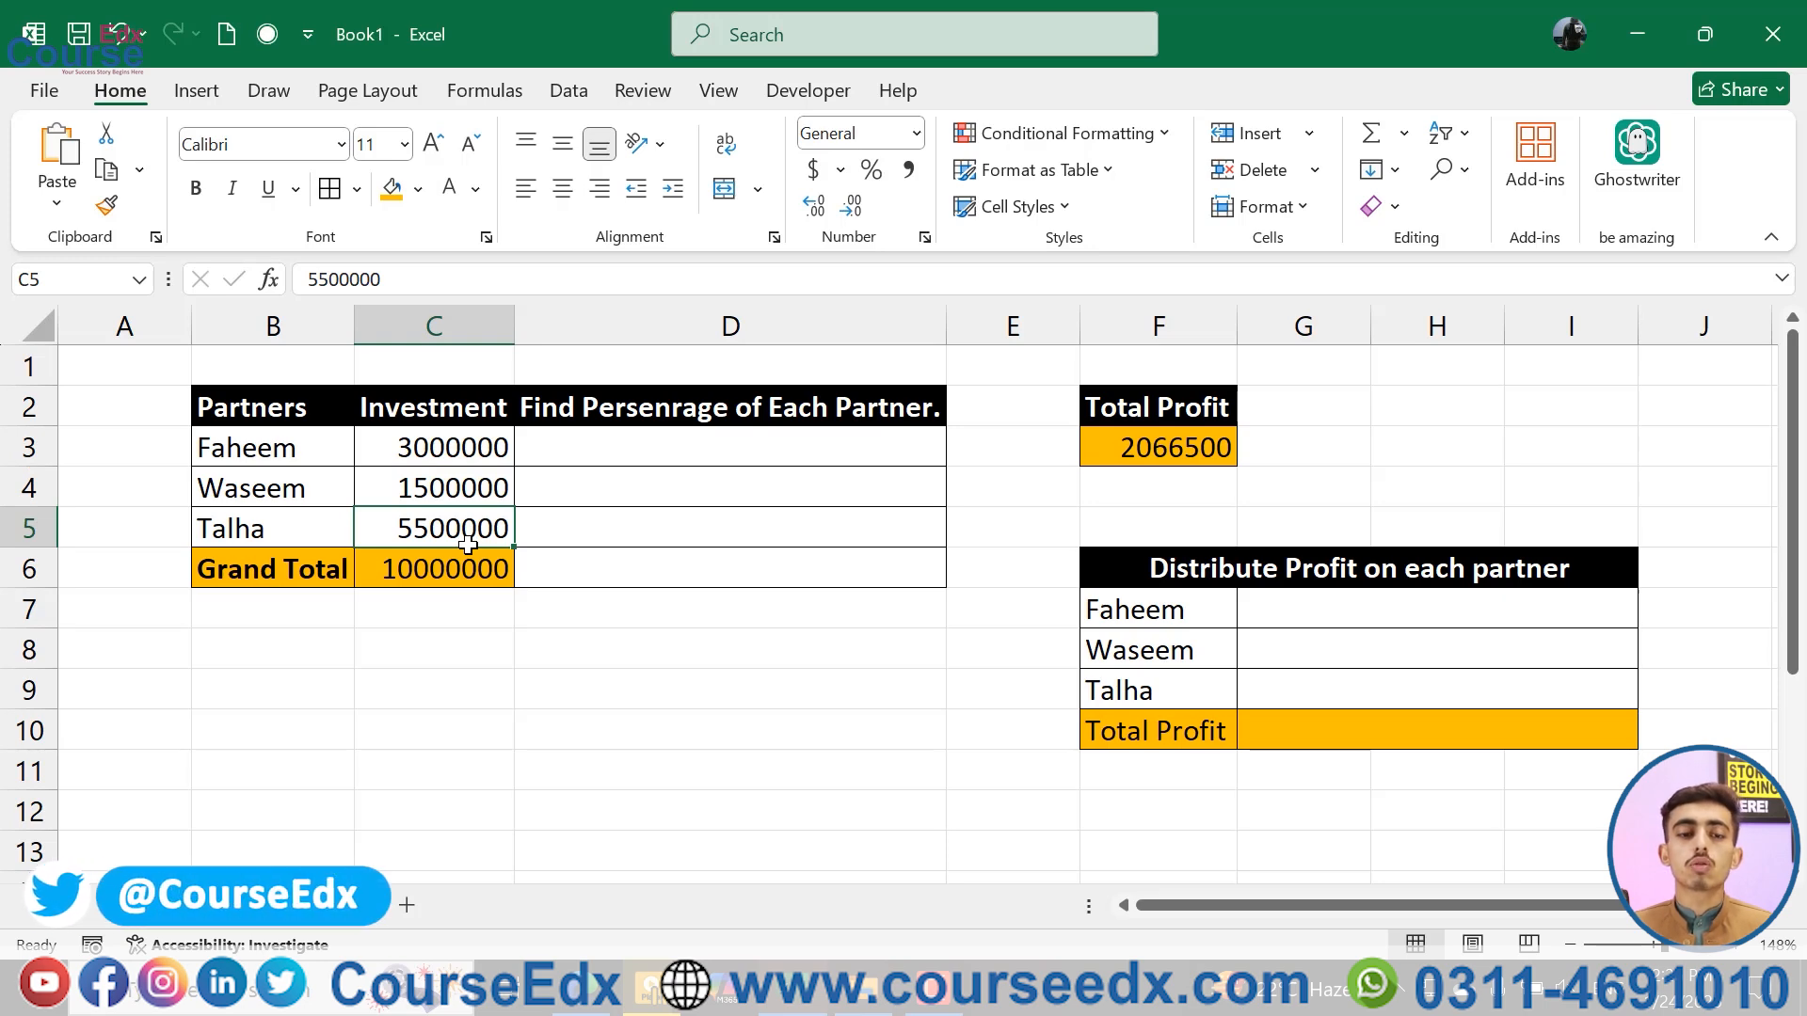
pyautogui.moveTo(705, 447); pyautogui.dragTo(726, 570)
pyautogui.click(722, 448)
pyautogui.write('=')
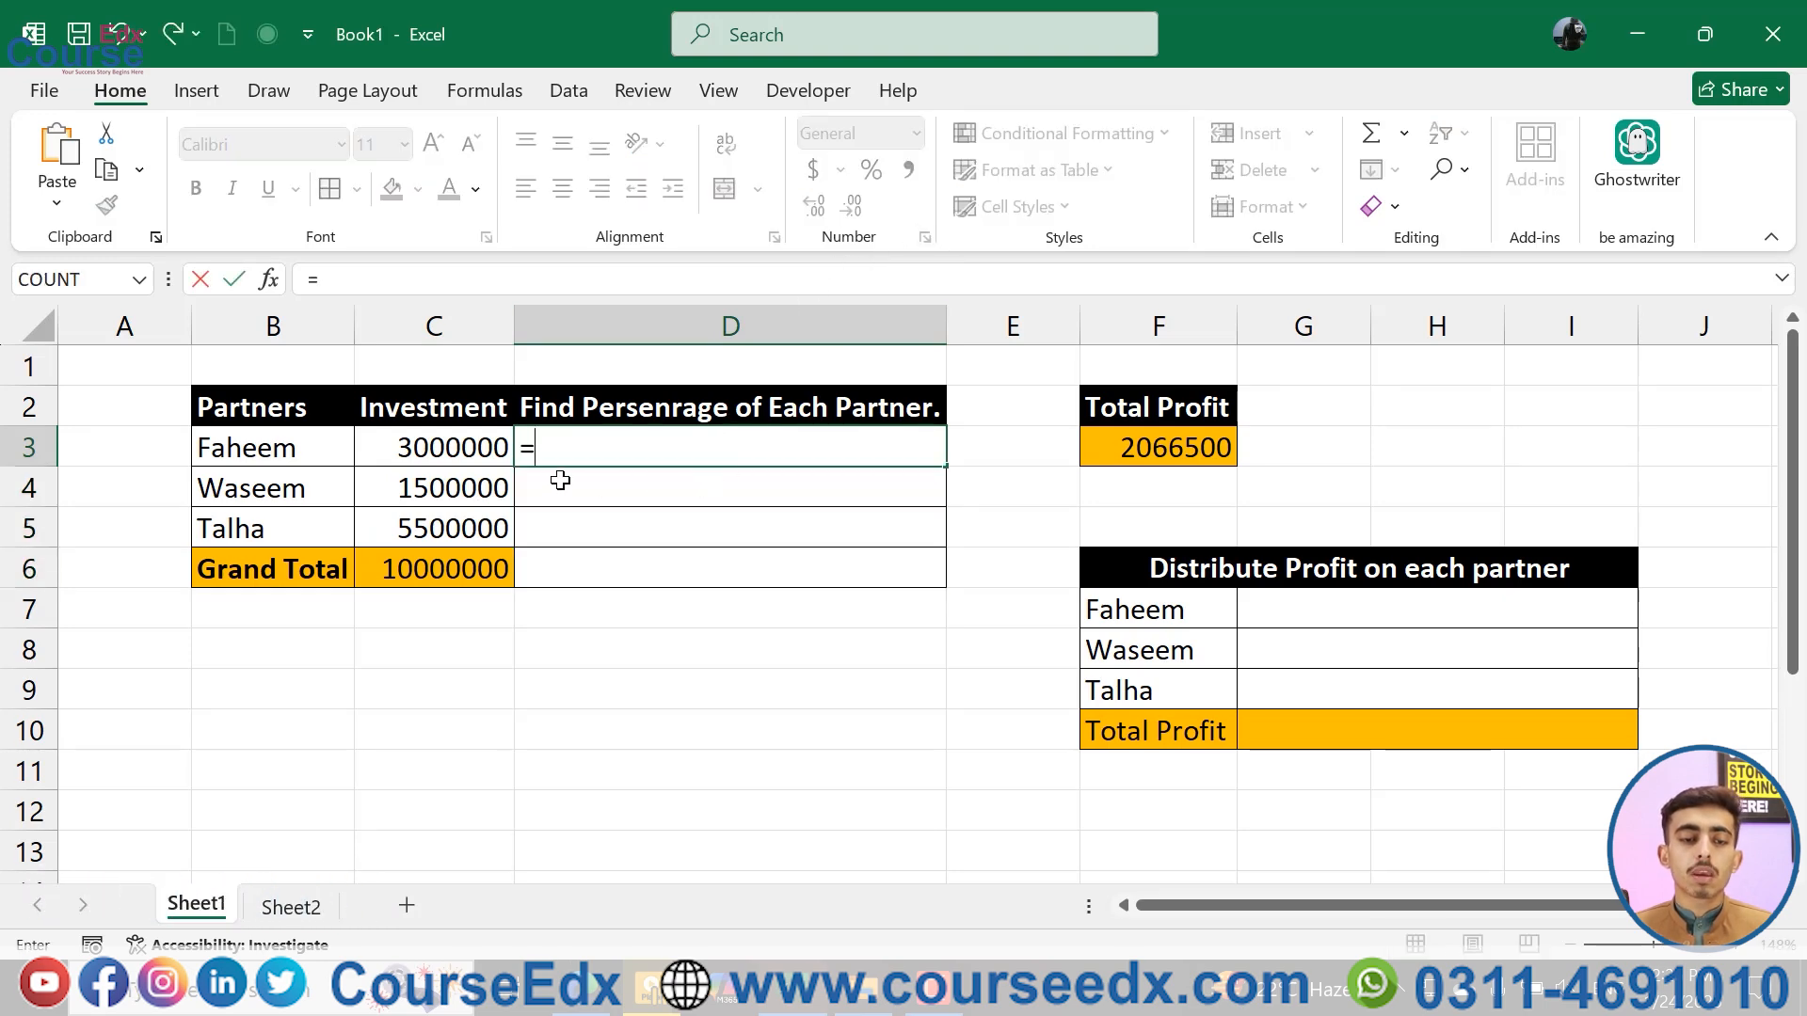
pyautogui.click(449, 451)
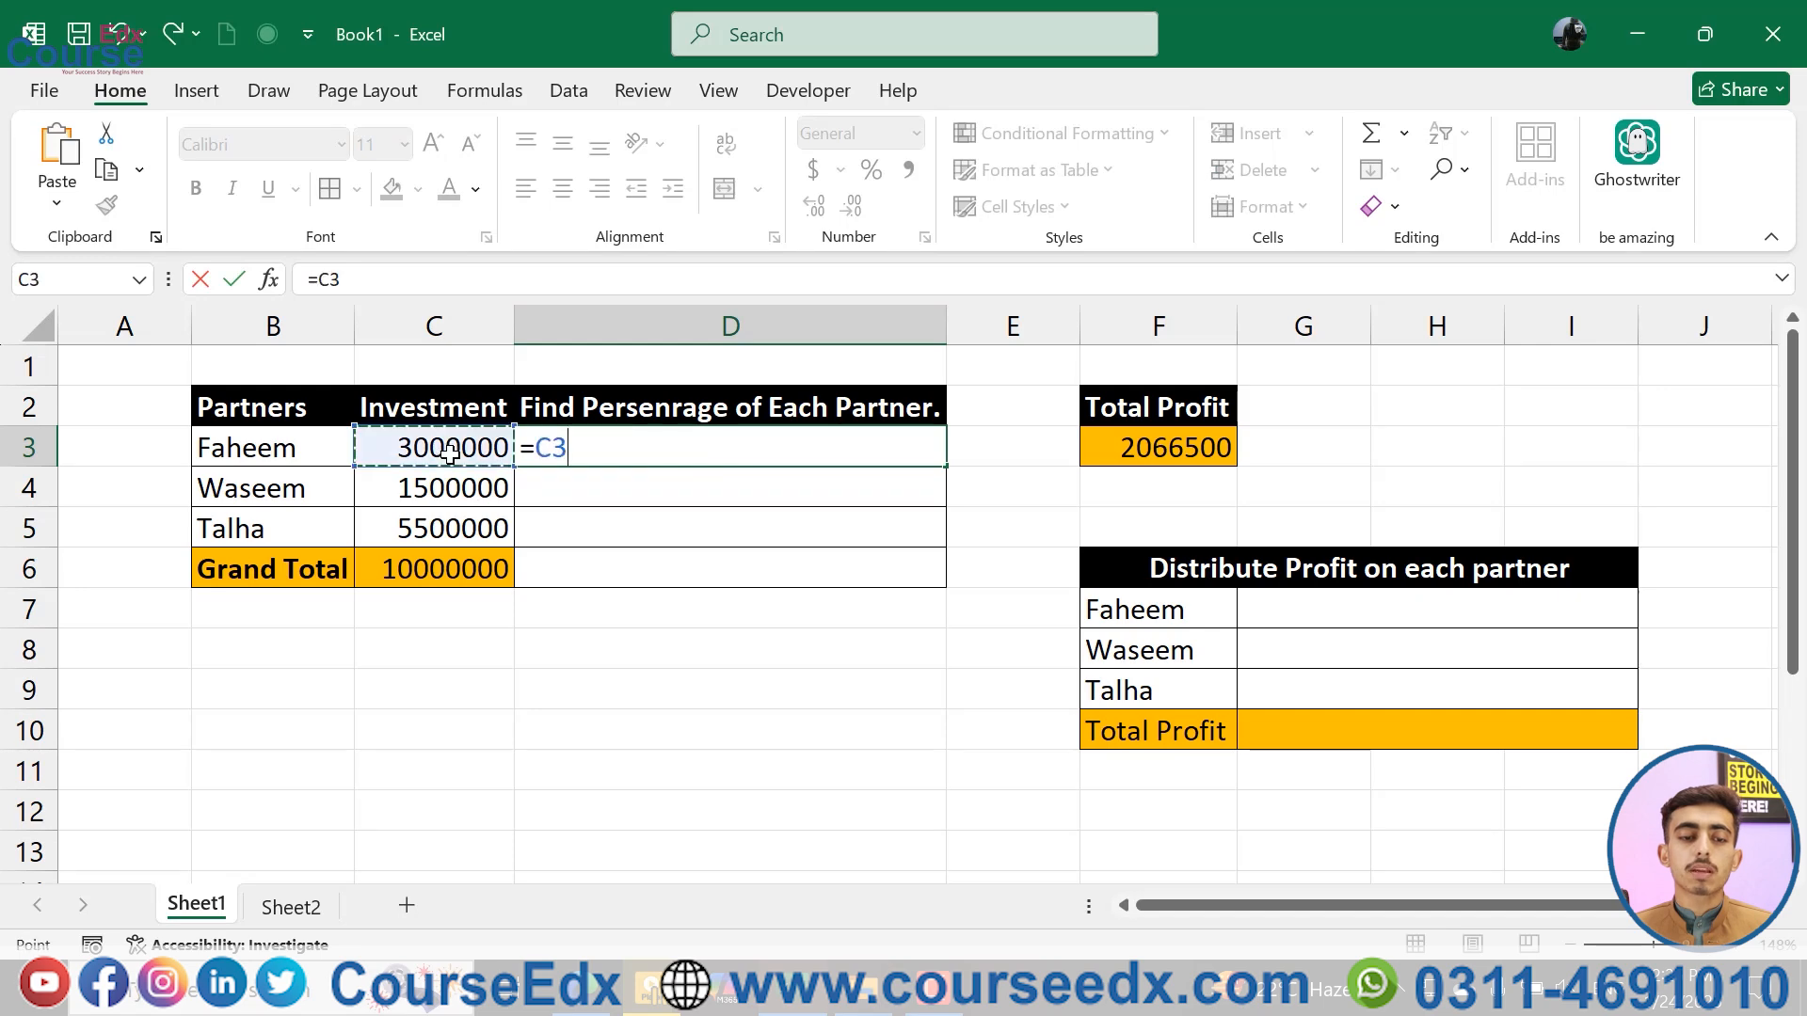
pyautogui.write('/')
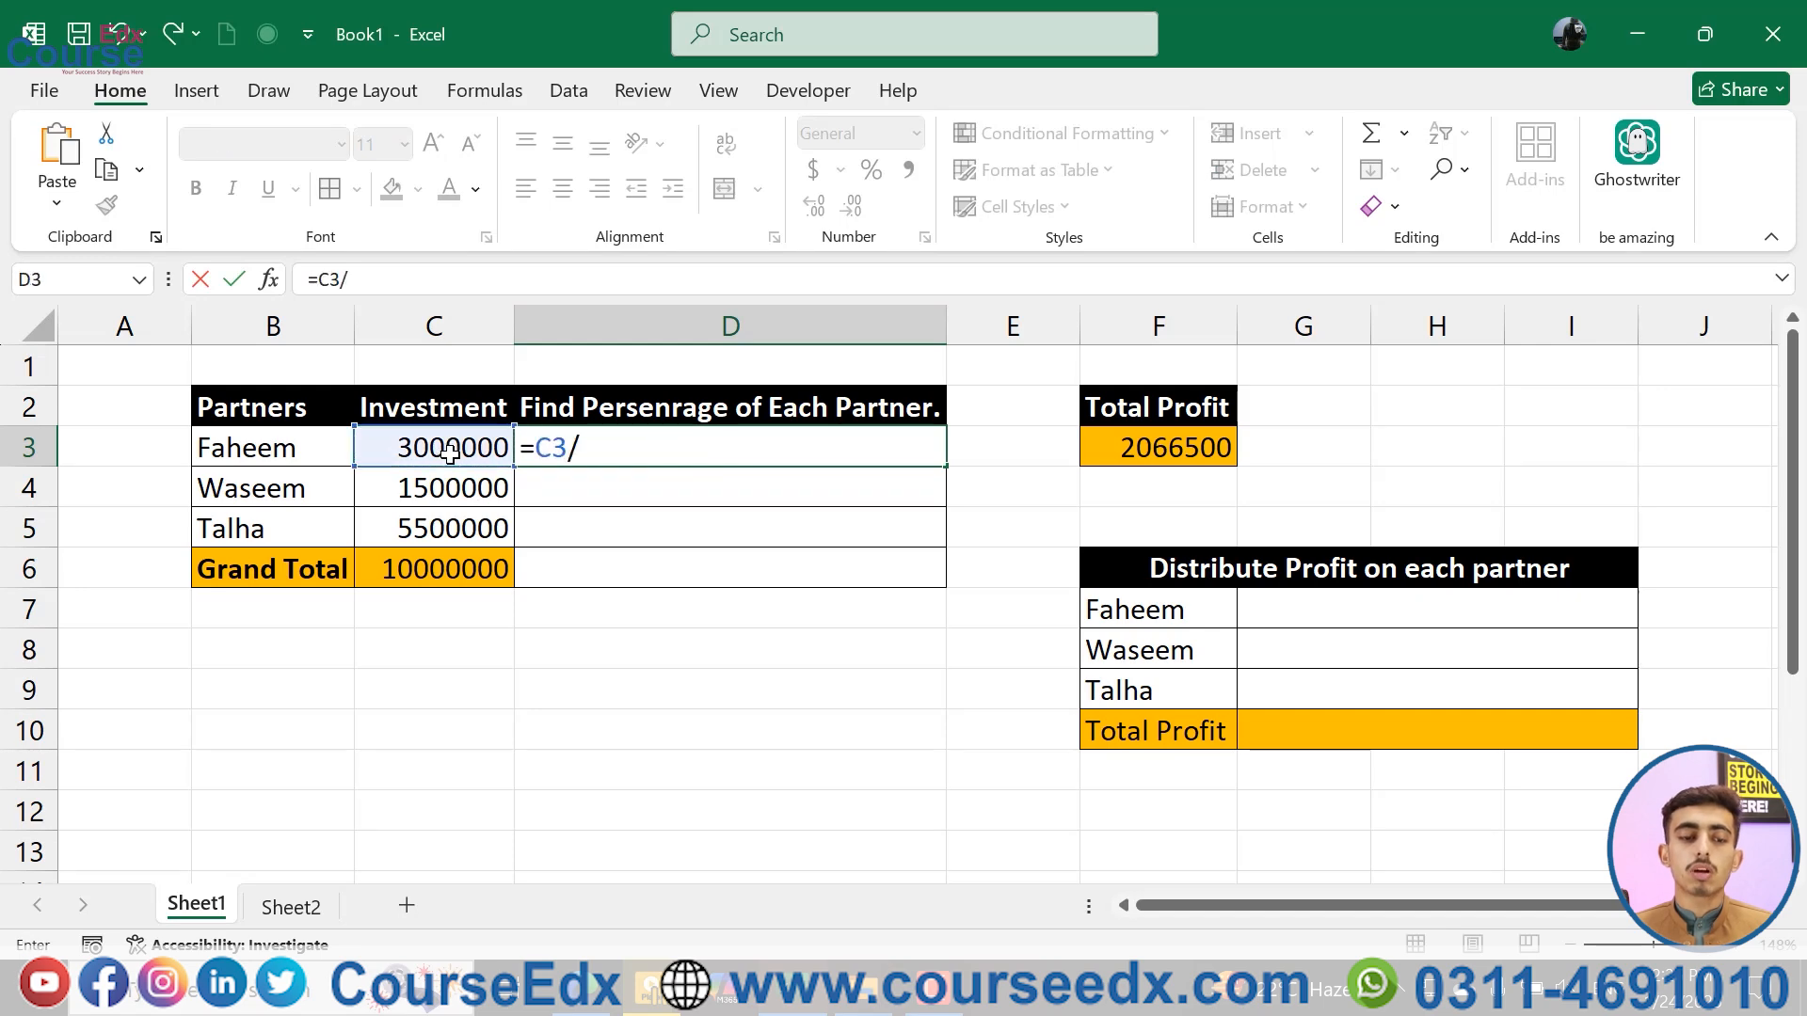
pyautogui.click(476, 569)
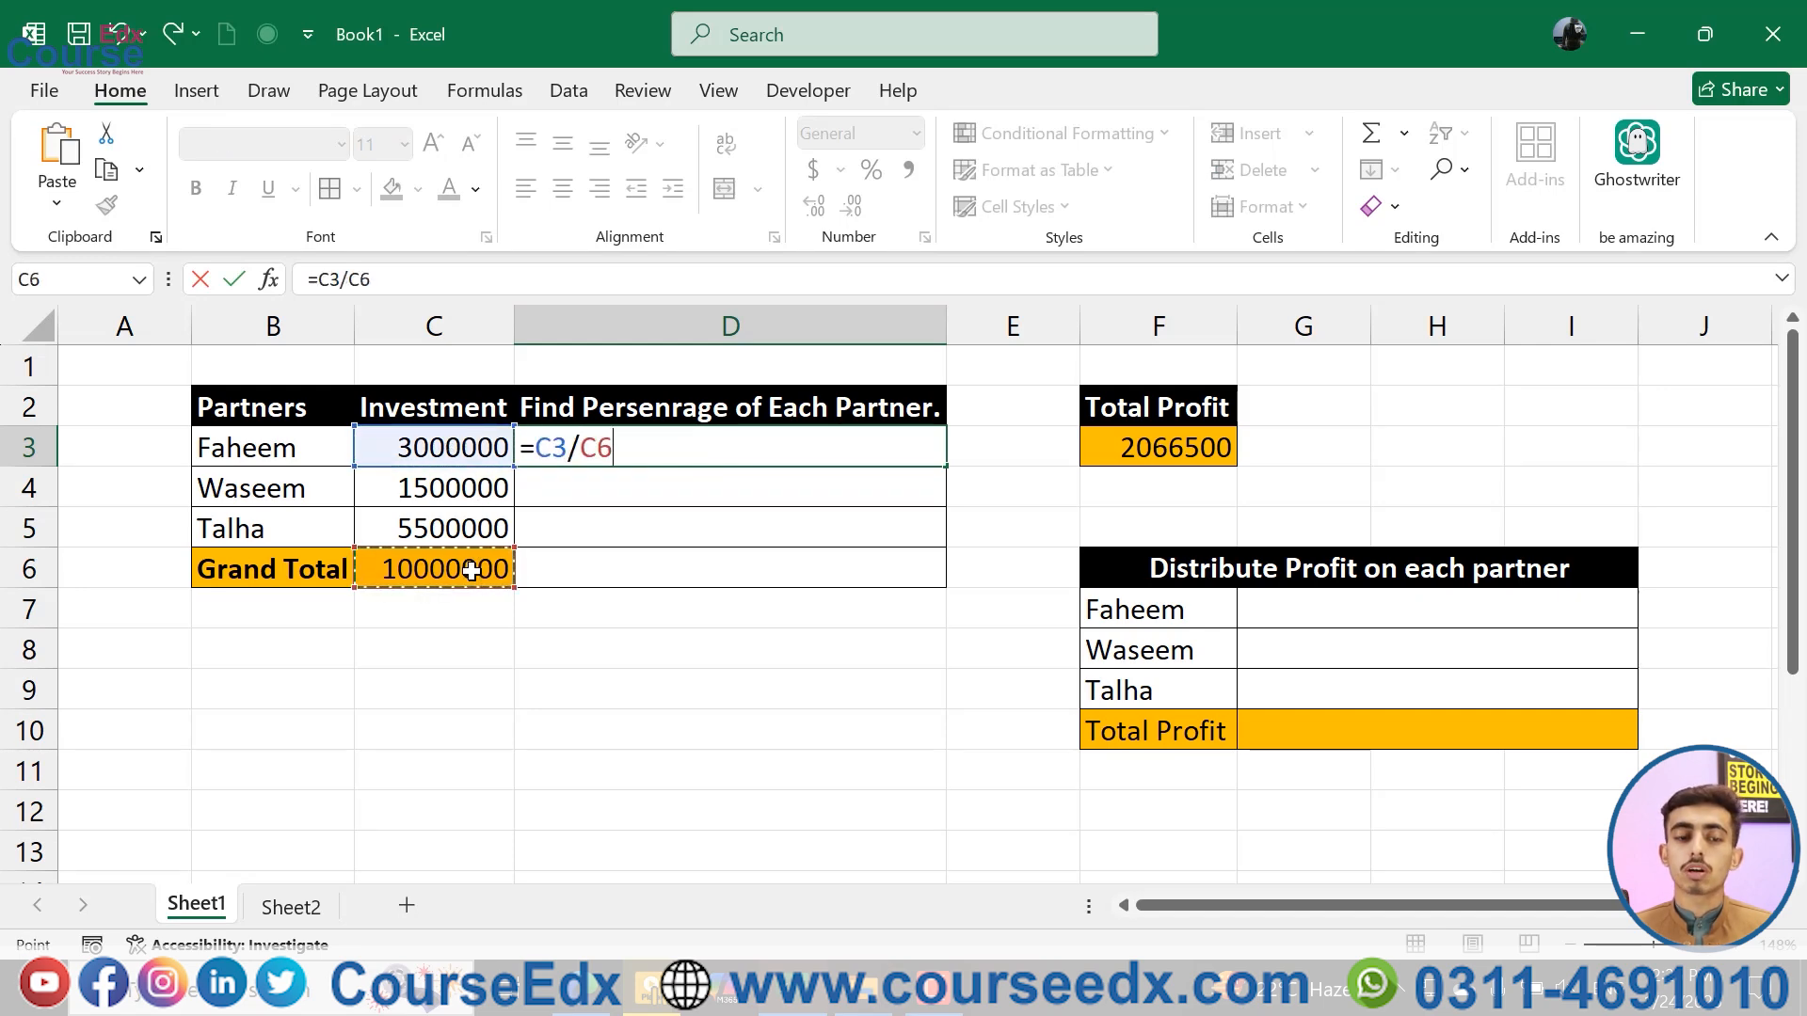
pyautogui.press('BackSpace')
pyautogui.press('Escape')
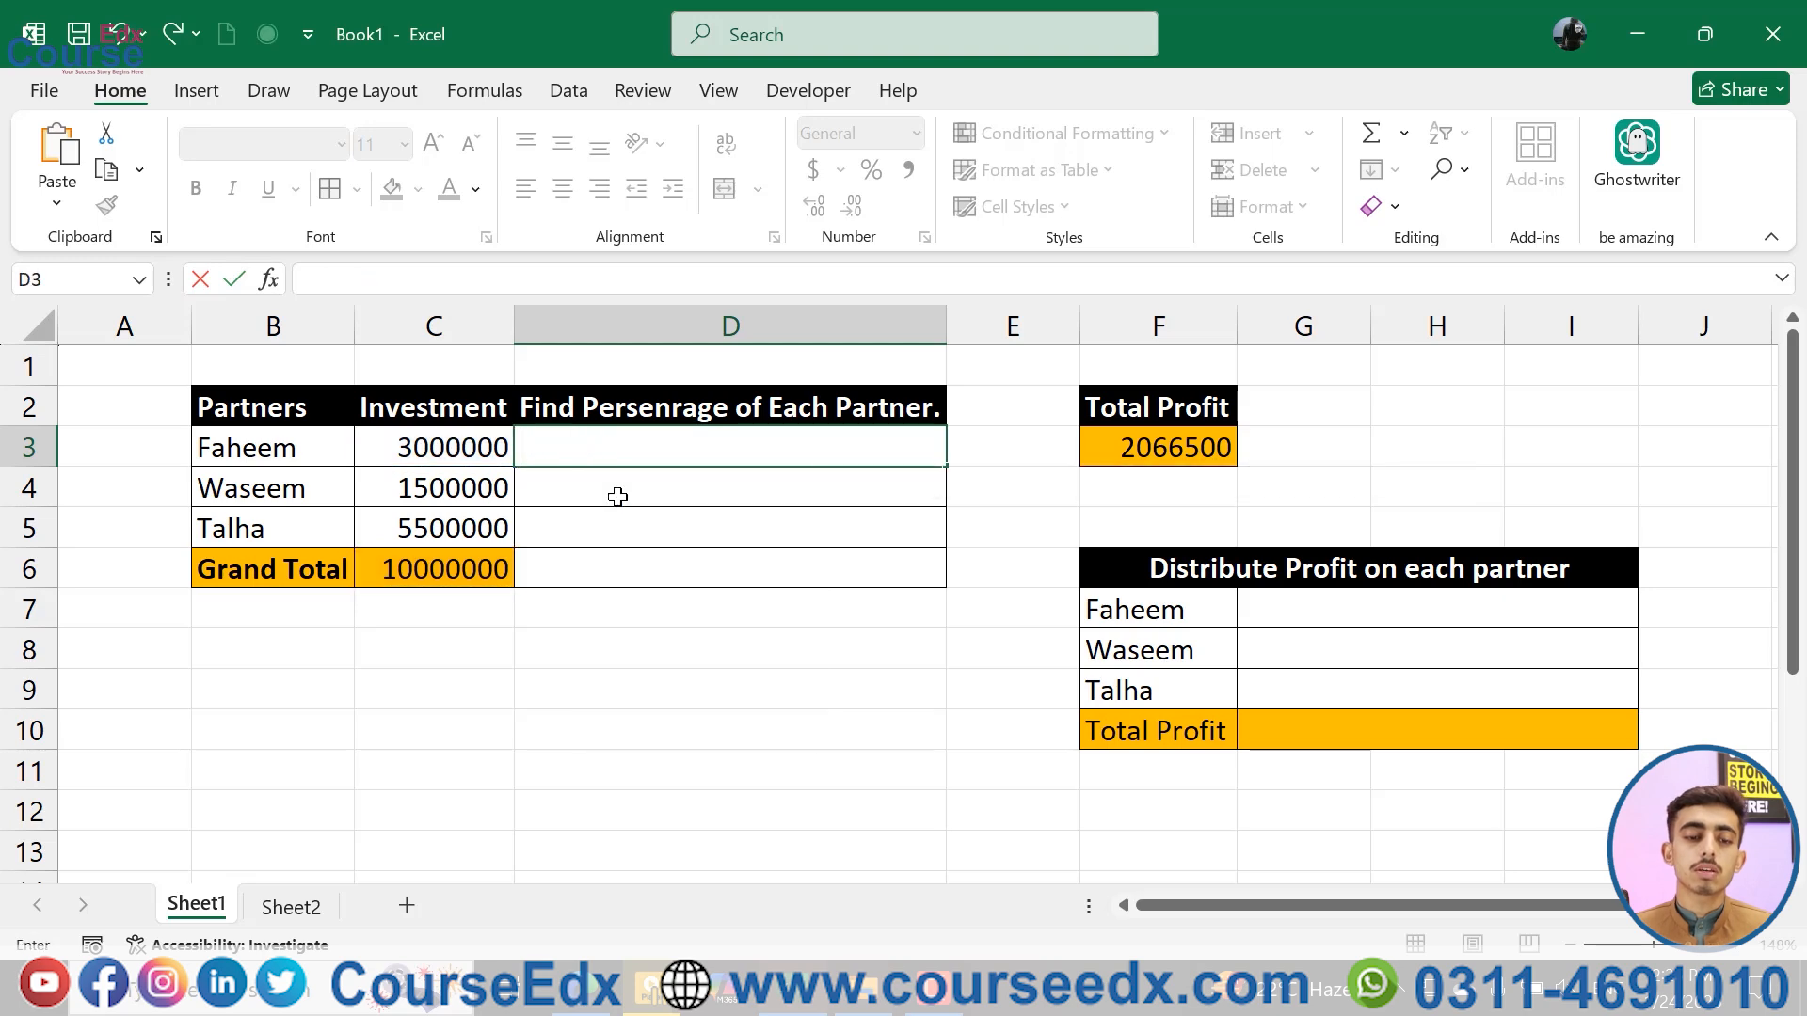
# - Clear the Grand Total cell C6 and total the three investments there with =SUM(C3:C5)
pyautogui.click(458, 571)
pyautogui.press('BackSpace')
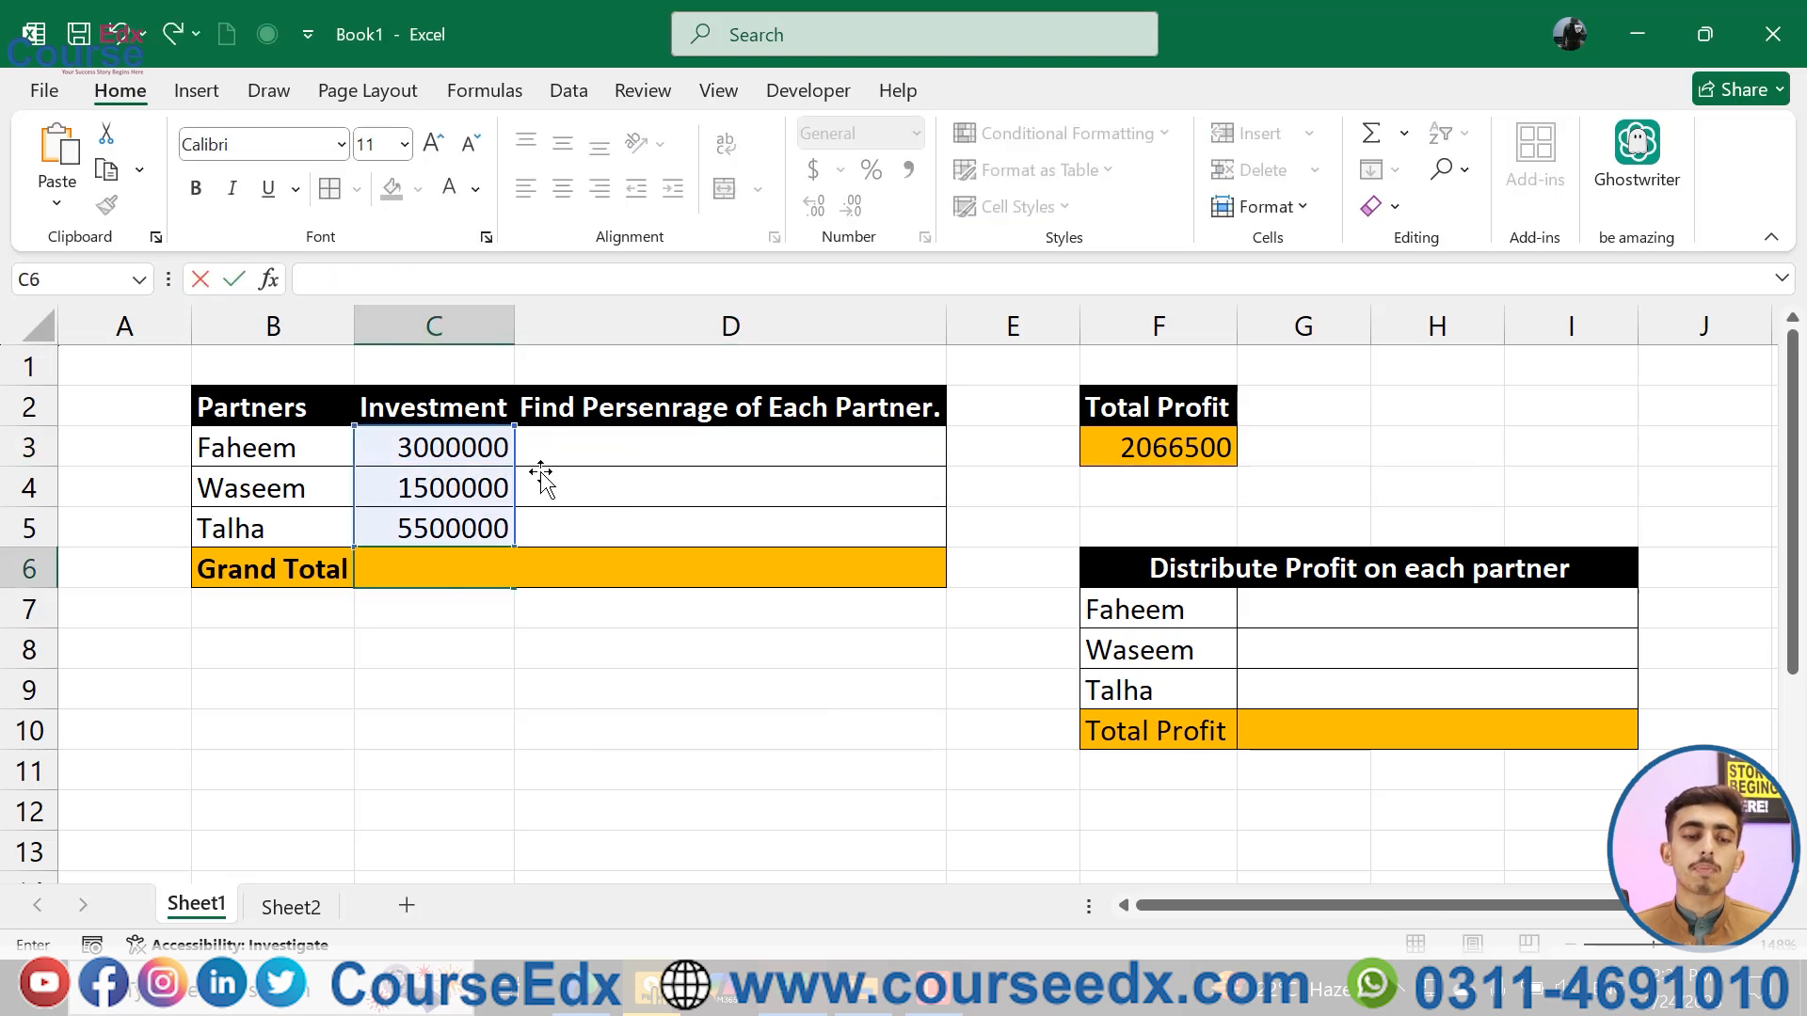
pyautogui.press('F2')
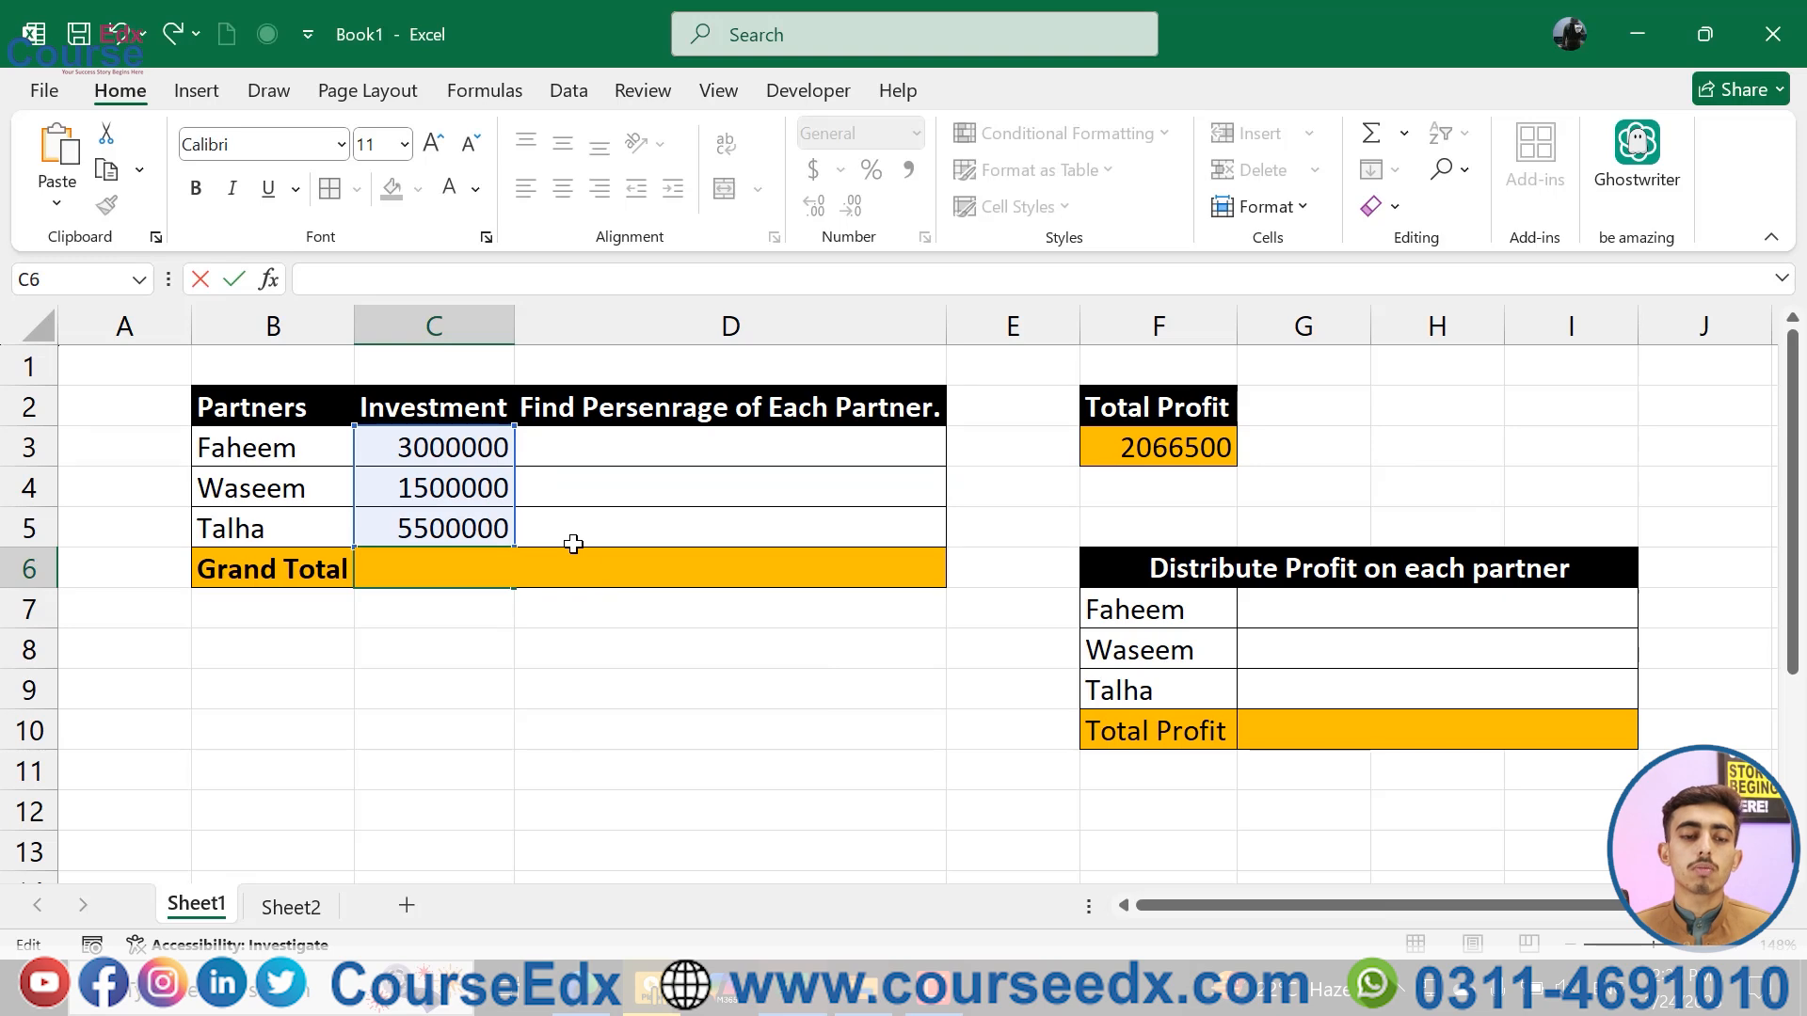
pyautogui.press('Escape')
pyautogui.hotkey('ctrl', 'z')
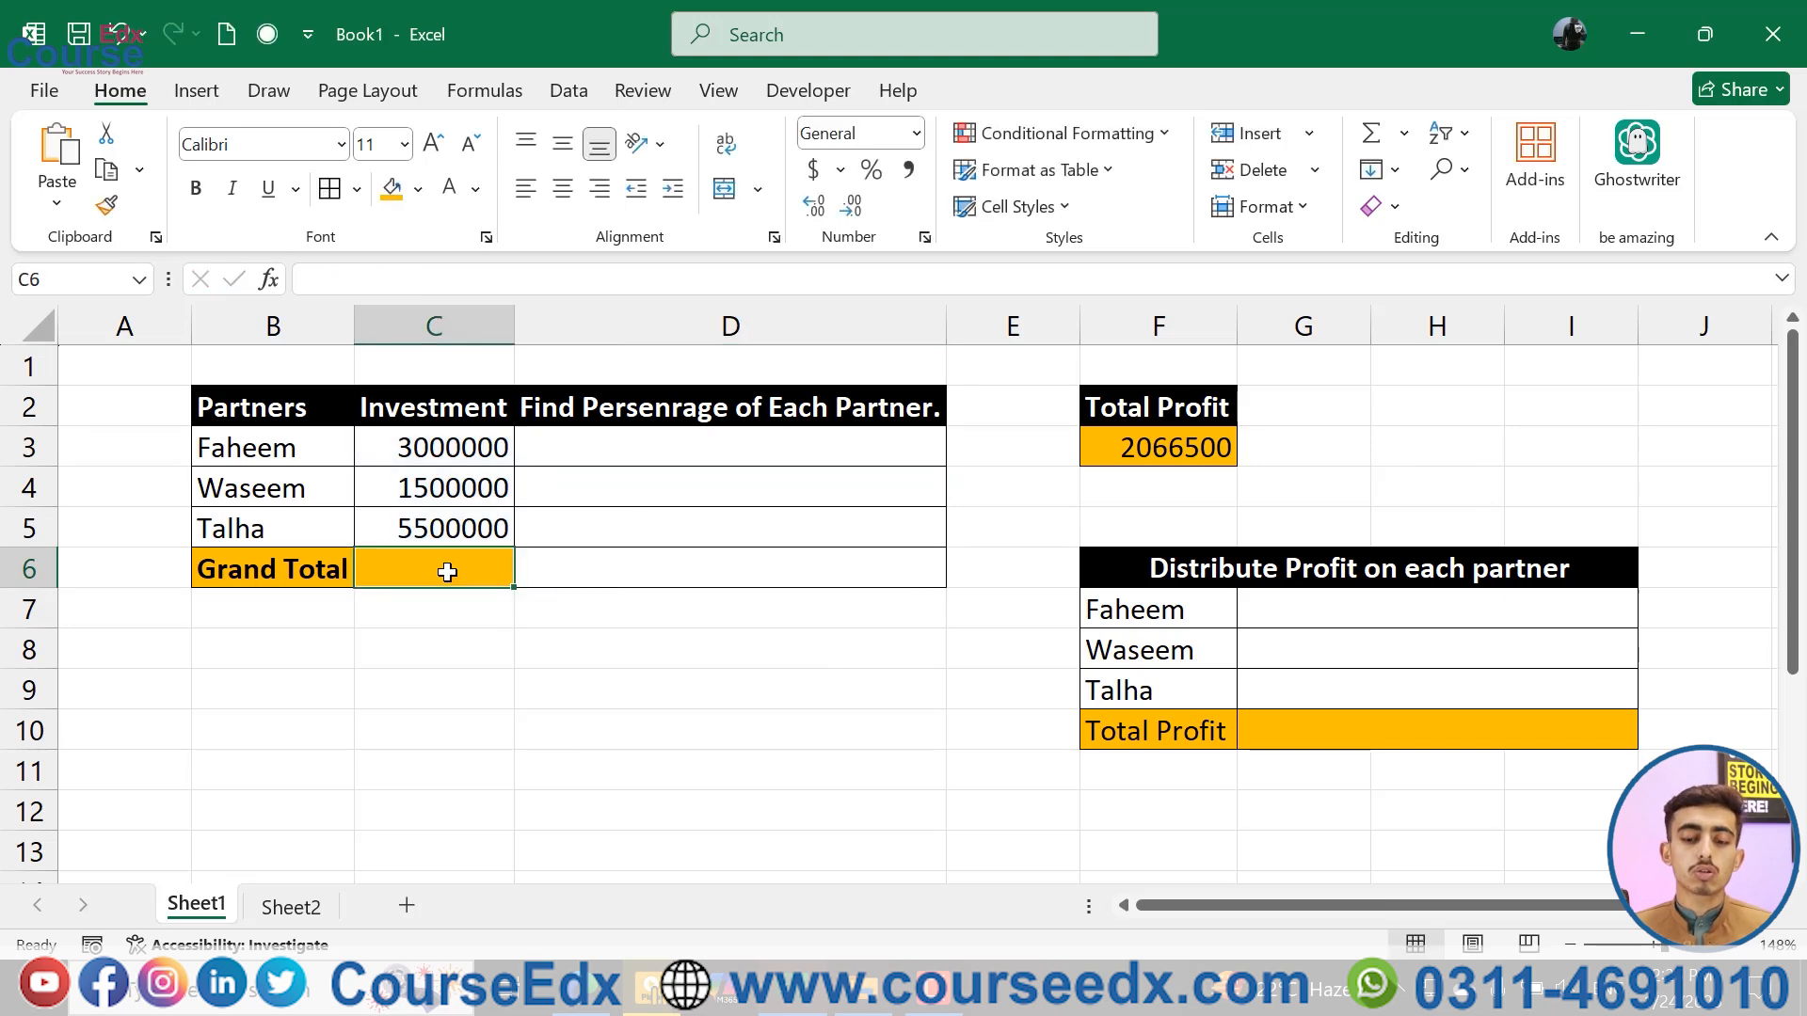
pyautogui.write('=sum')
pyautogui.press('Tab')
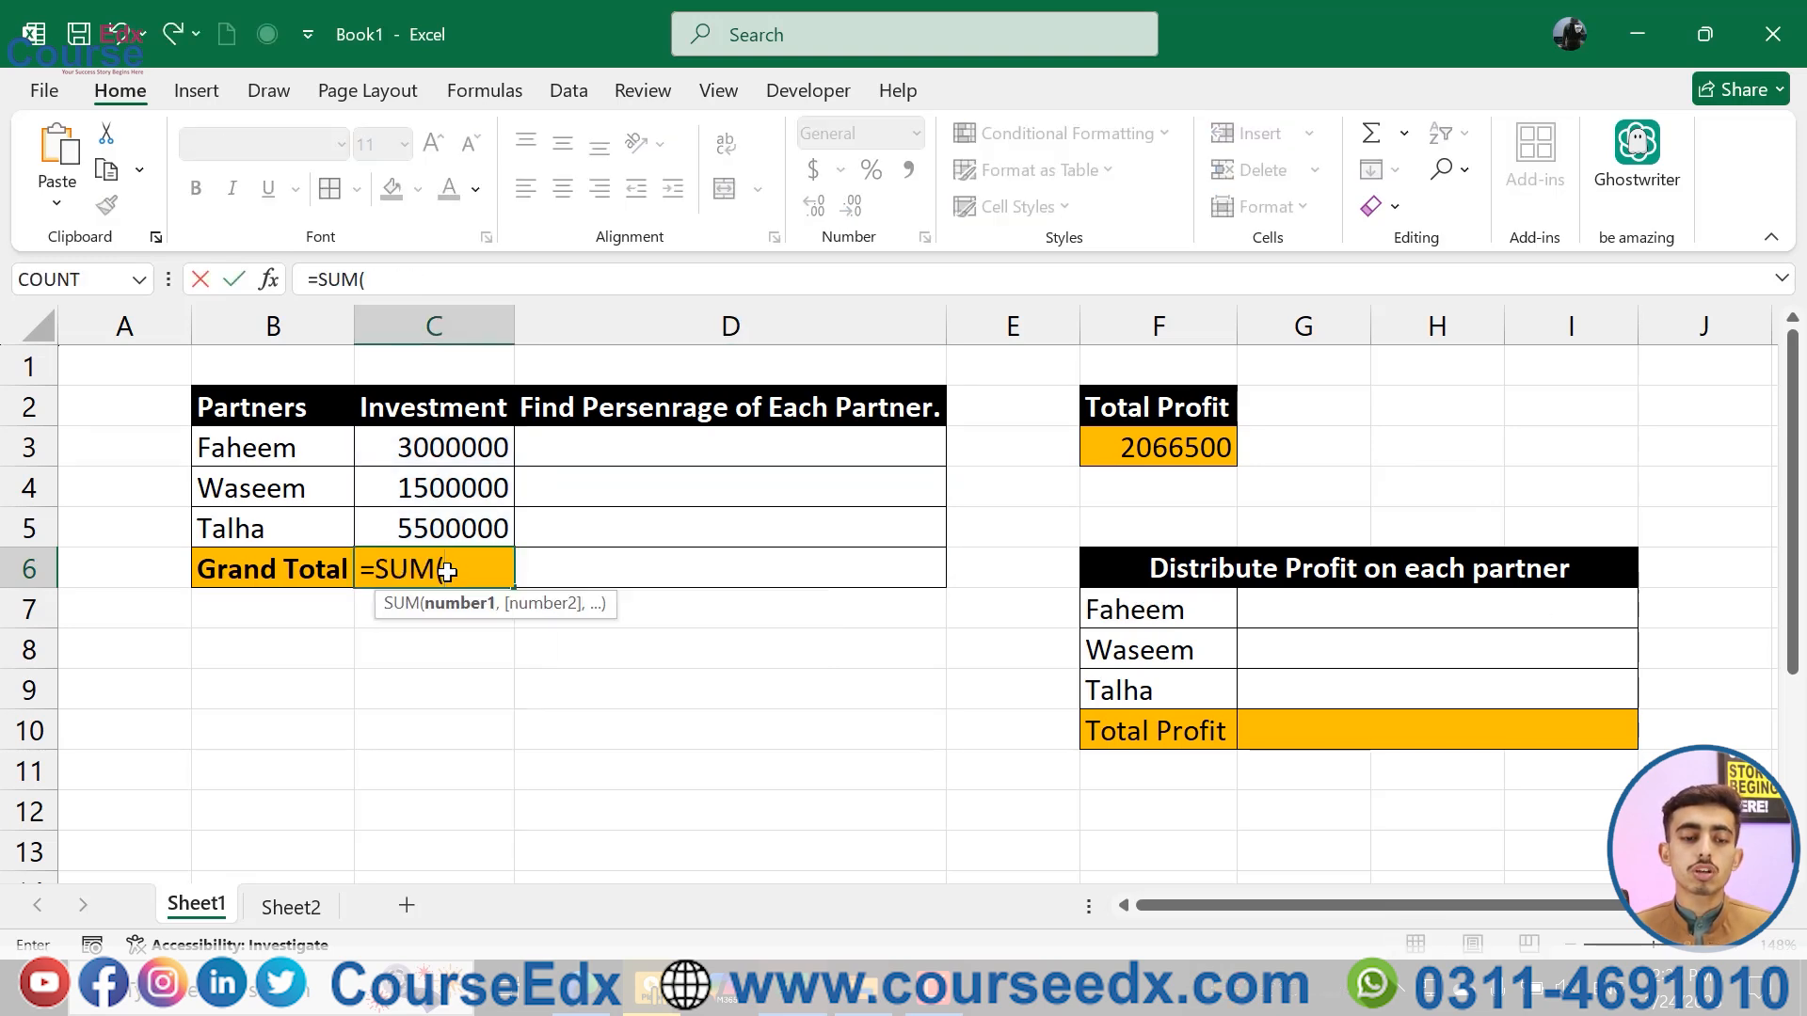
pyautogui.moveTo(445, 448); pyautogui.dragTo(488, 527)
pyautogui.press('Return')
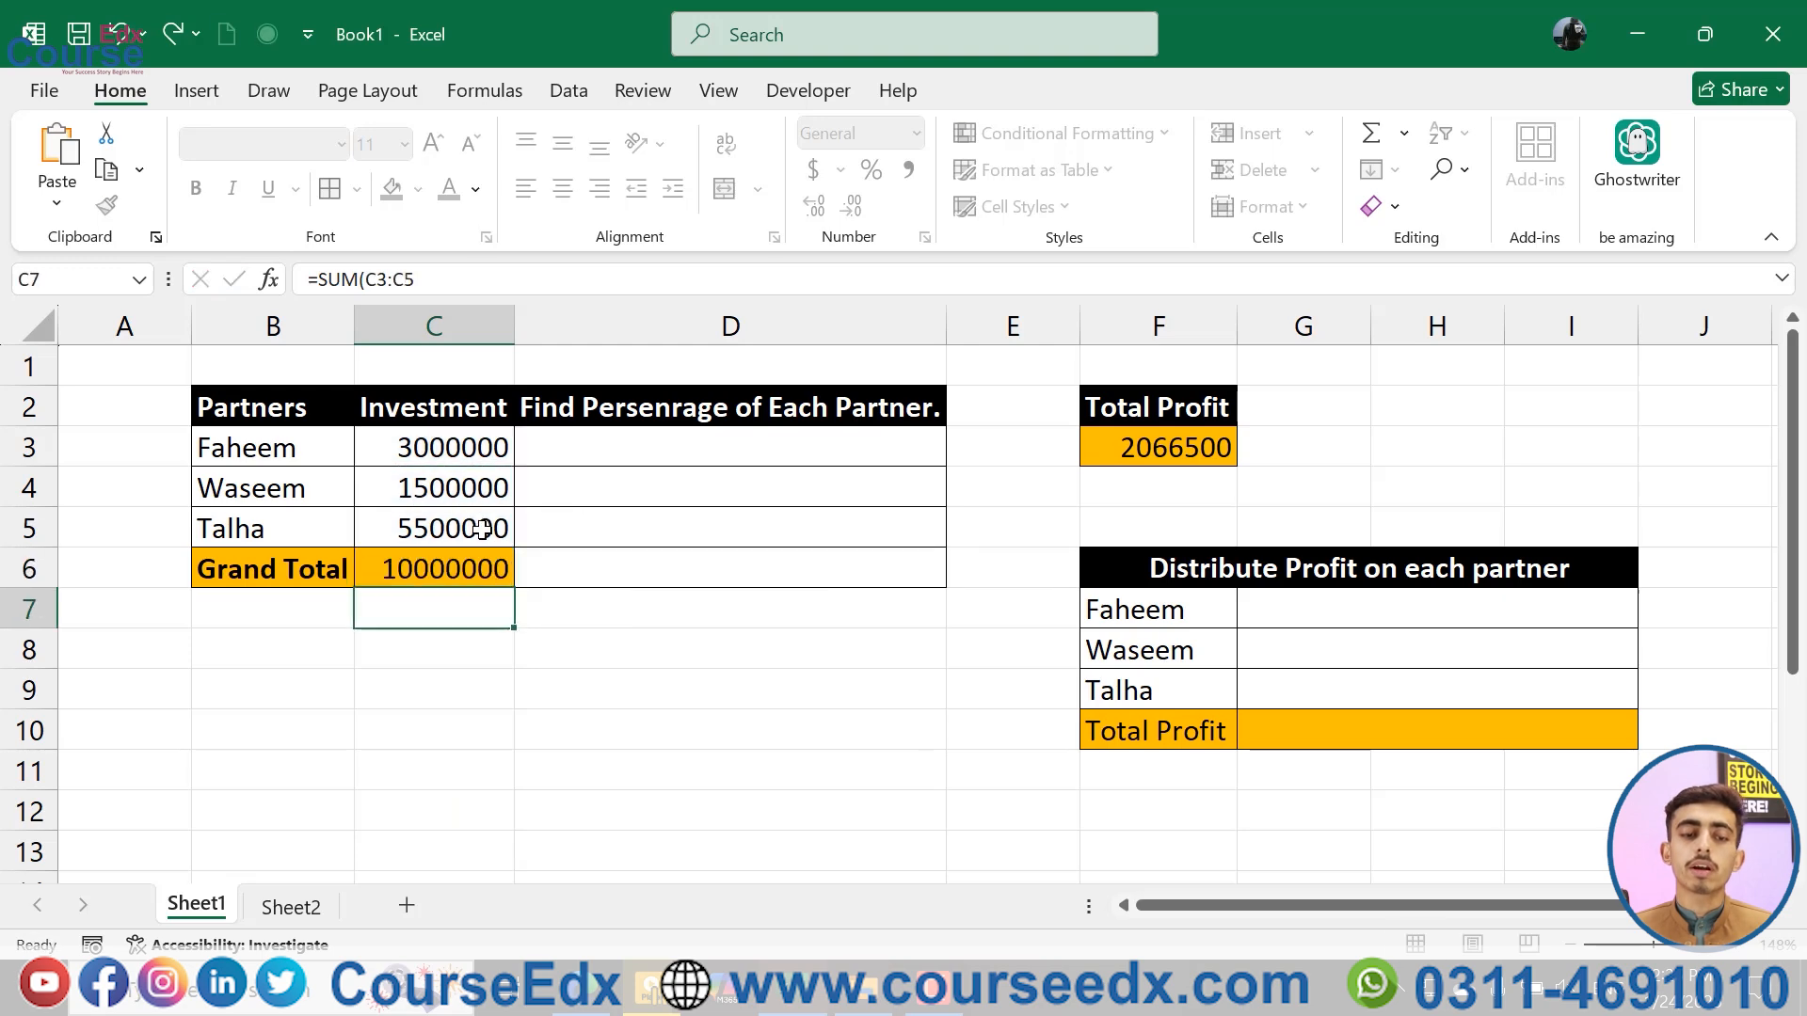
# - Replace the Grand Total formula in C6 with the addition =C3+C4+C5
pyautogui.click(468, 578)
pyautogui.press('Delete')
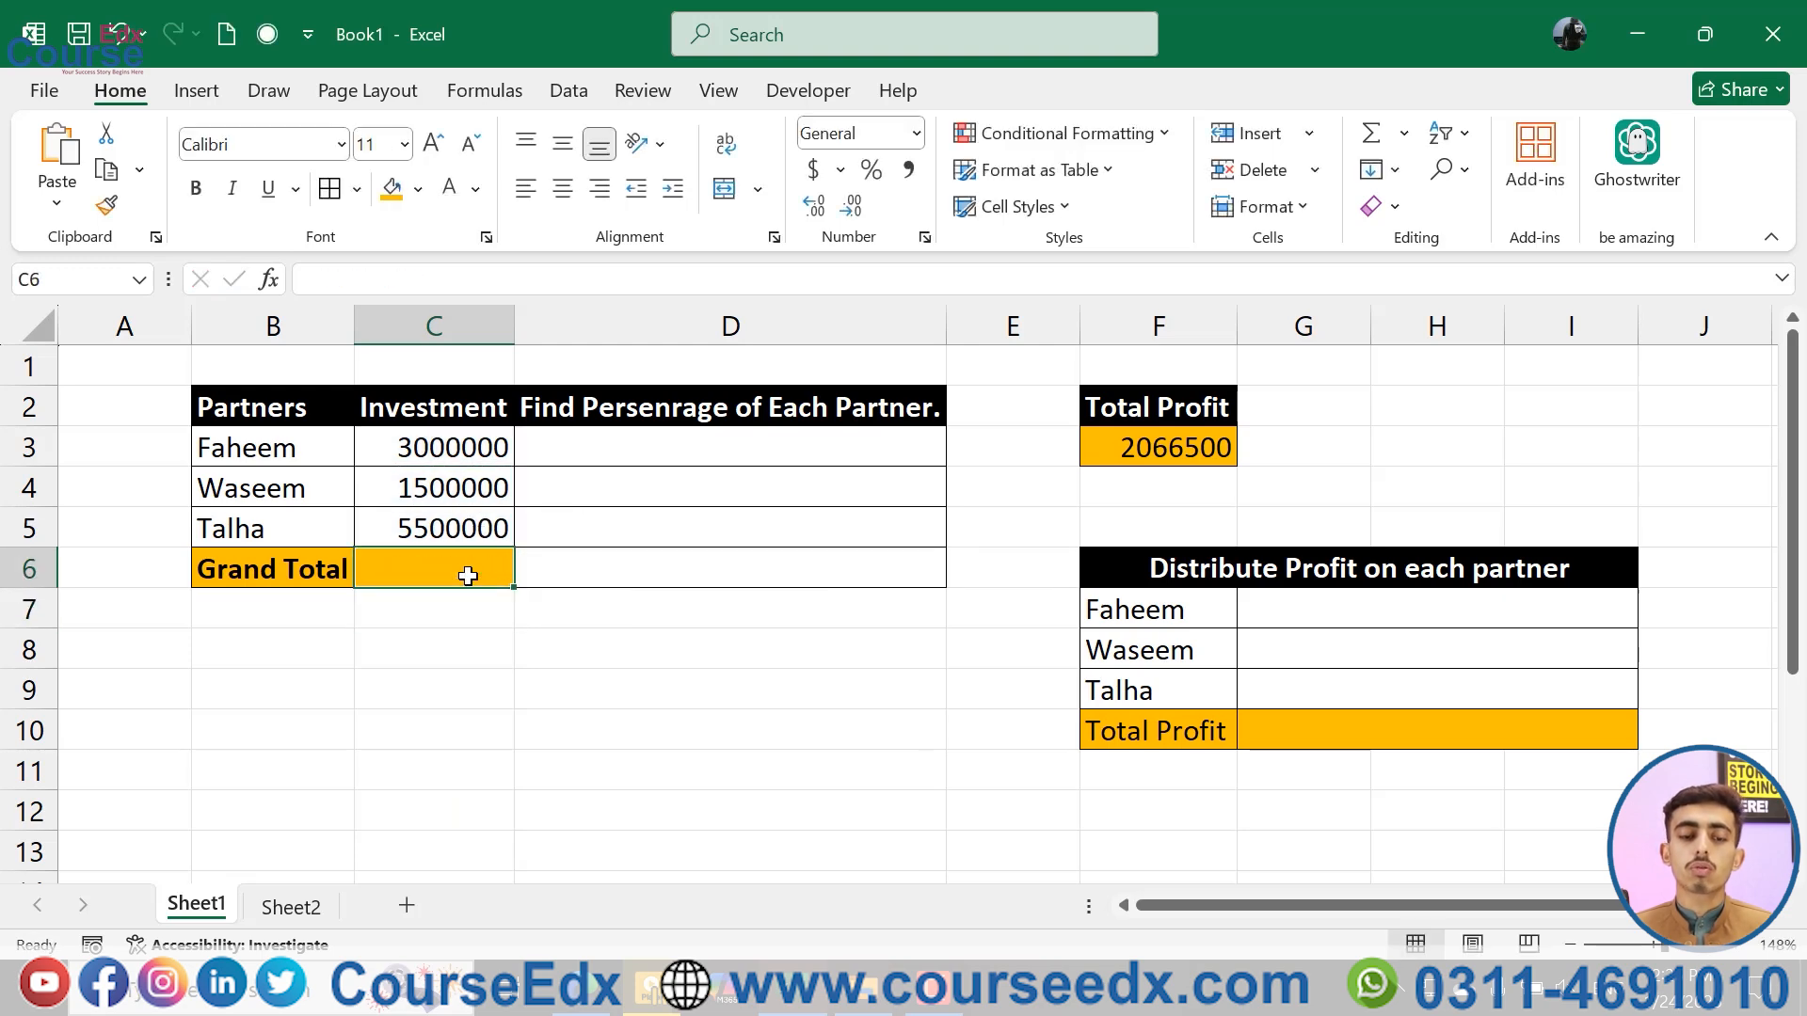
pyautogui.write('=')
pyautogui.click(435, 452)
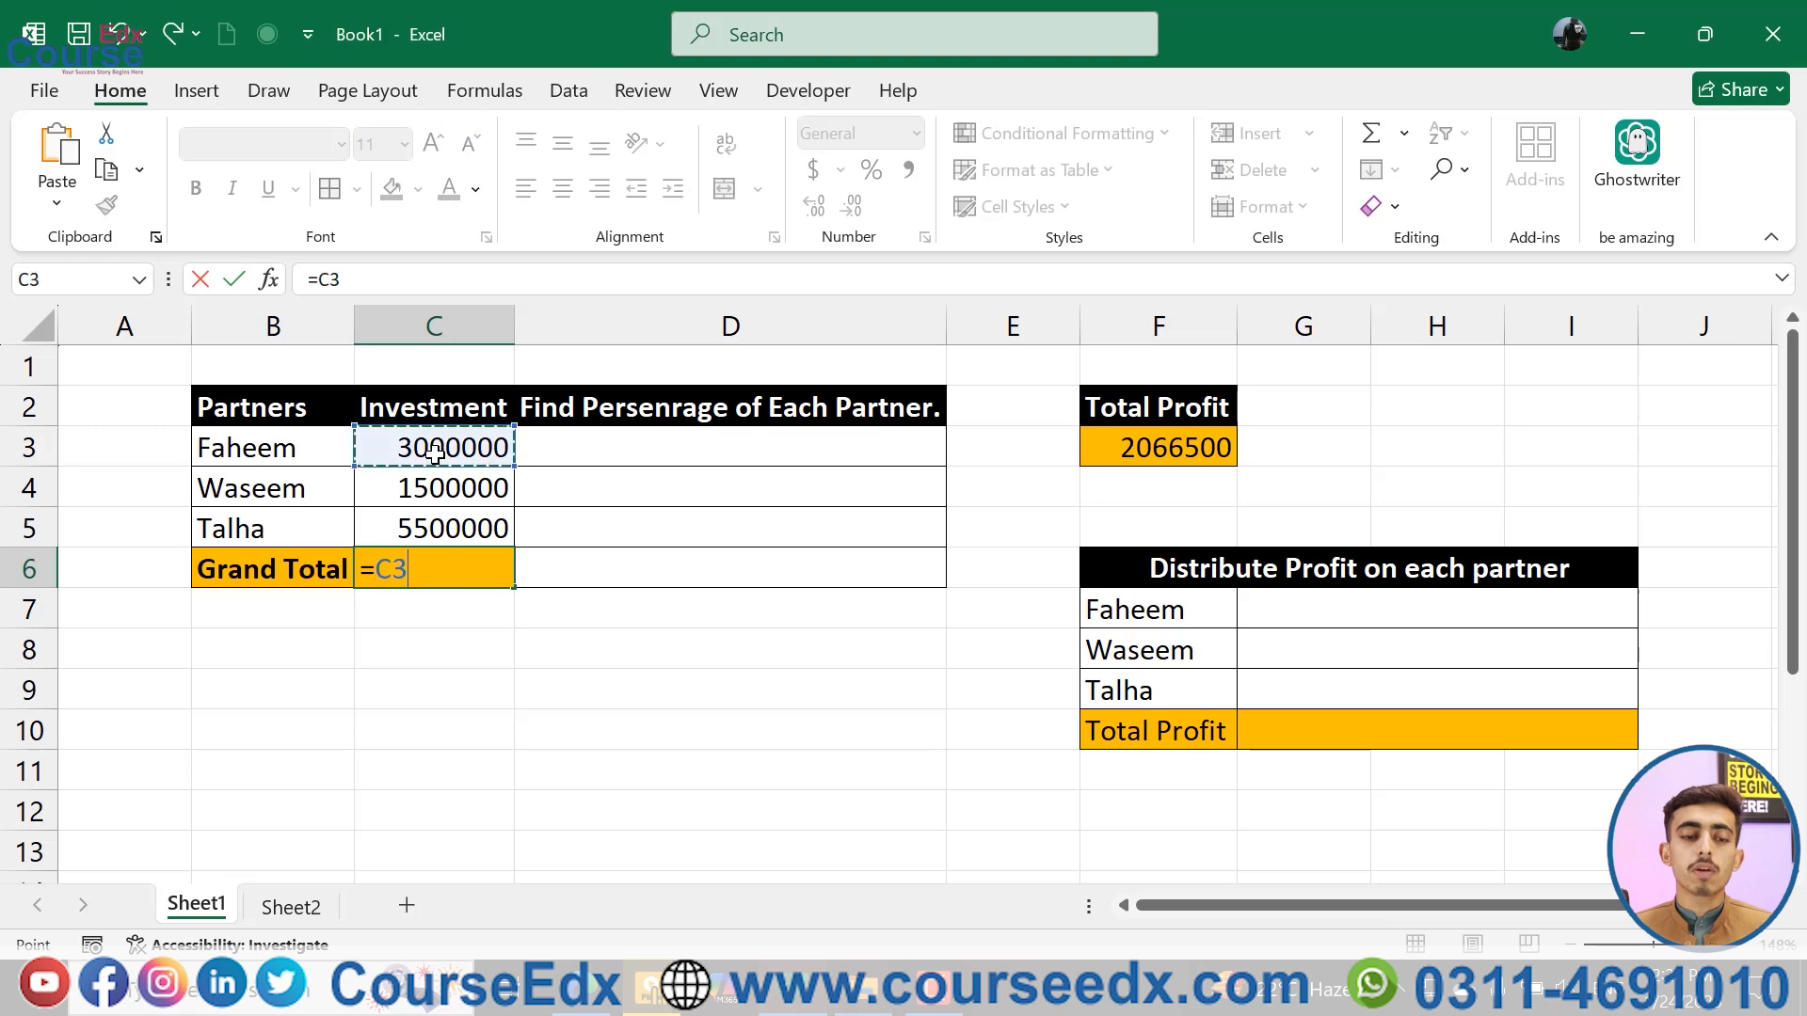
pyautogui.write('+')
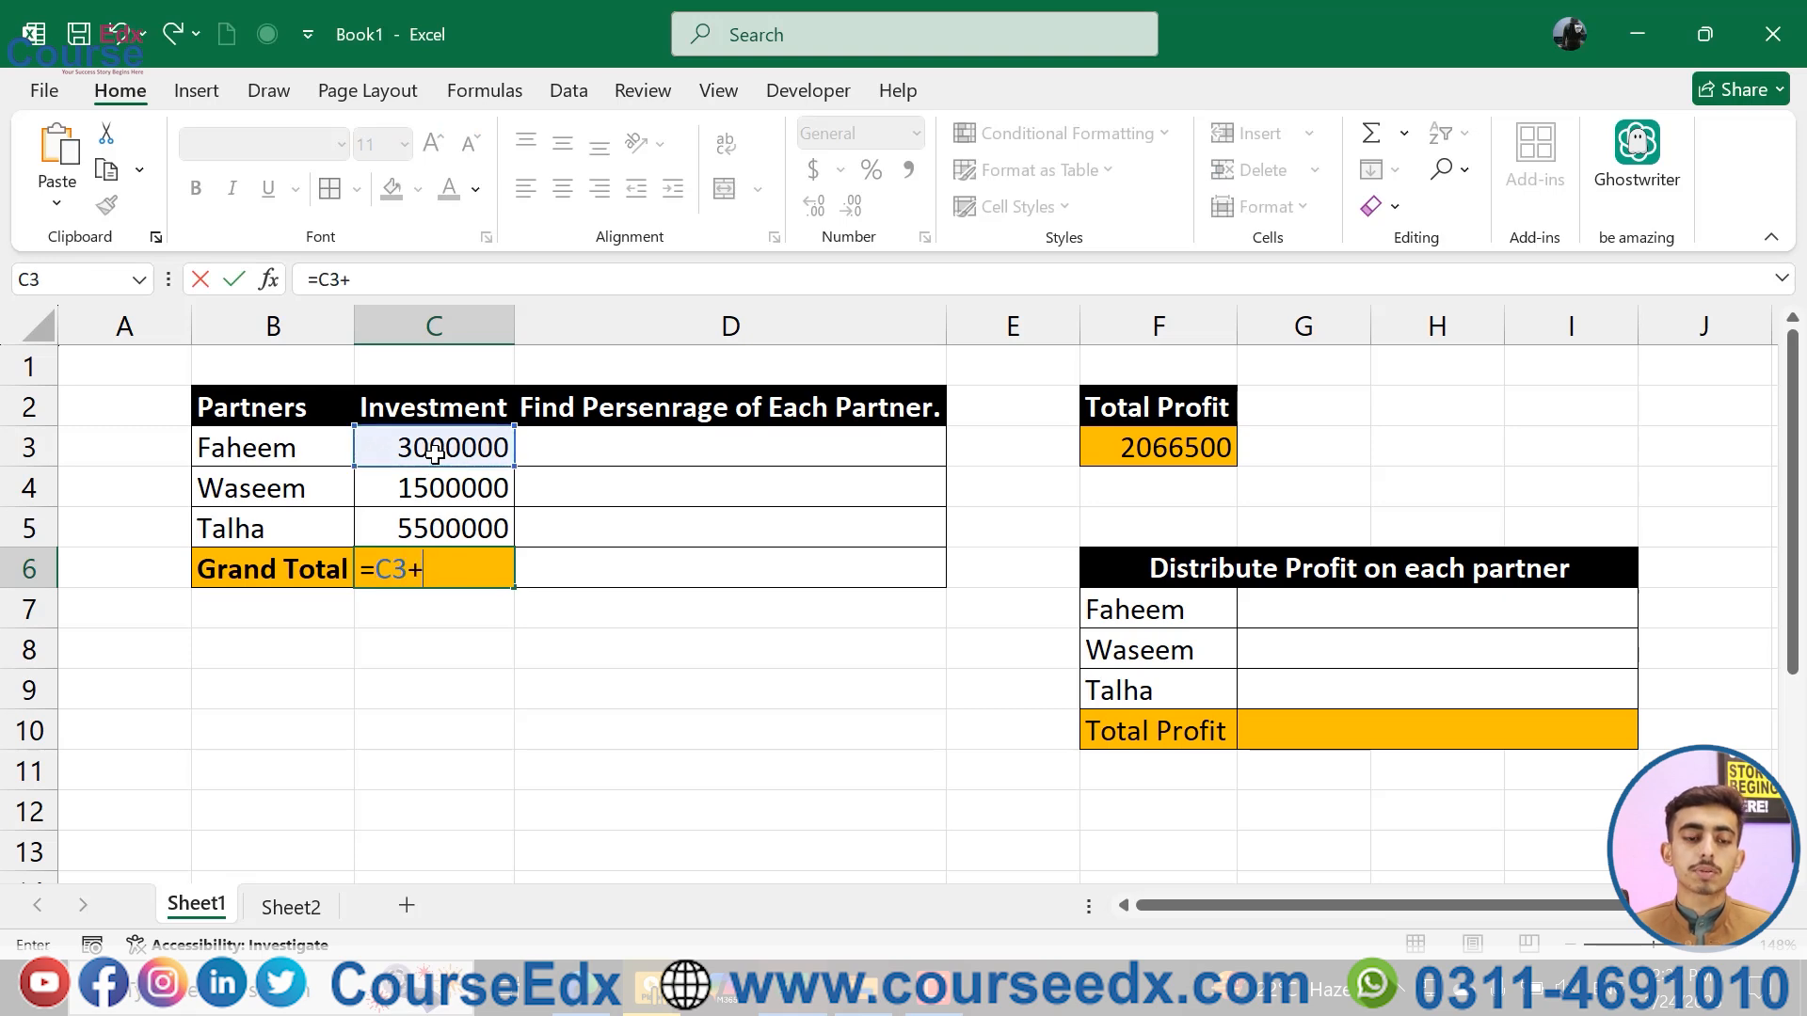
pyautogui.click(444, 487)
pyautogui.write('+')
pyautogui.click(465, 516)
pyautogui.press('Return')
# - Clear the Grand Total in C6 and recalculate it with AutoSum over C3:C5
pyautogui.click(485, 569)
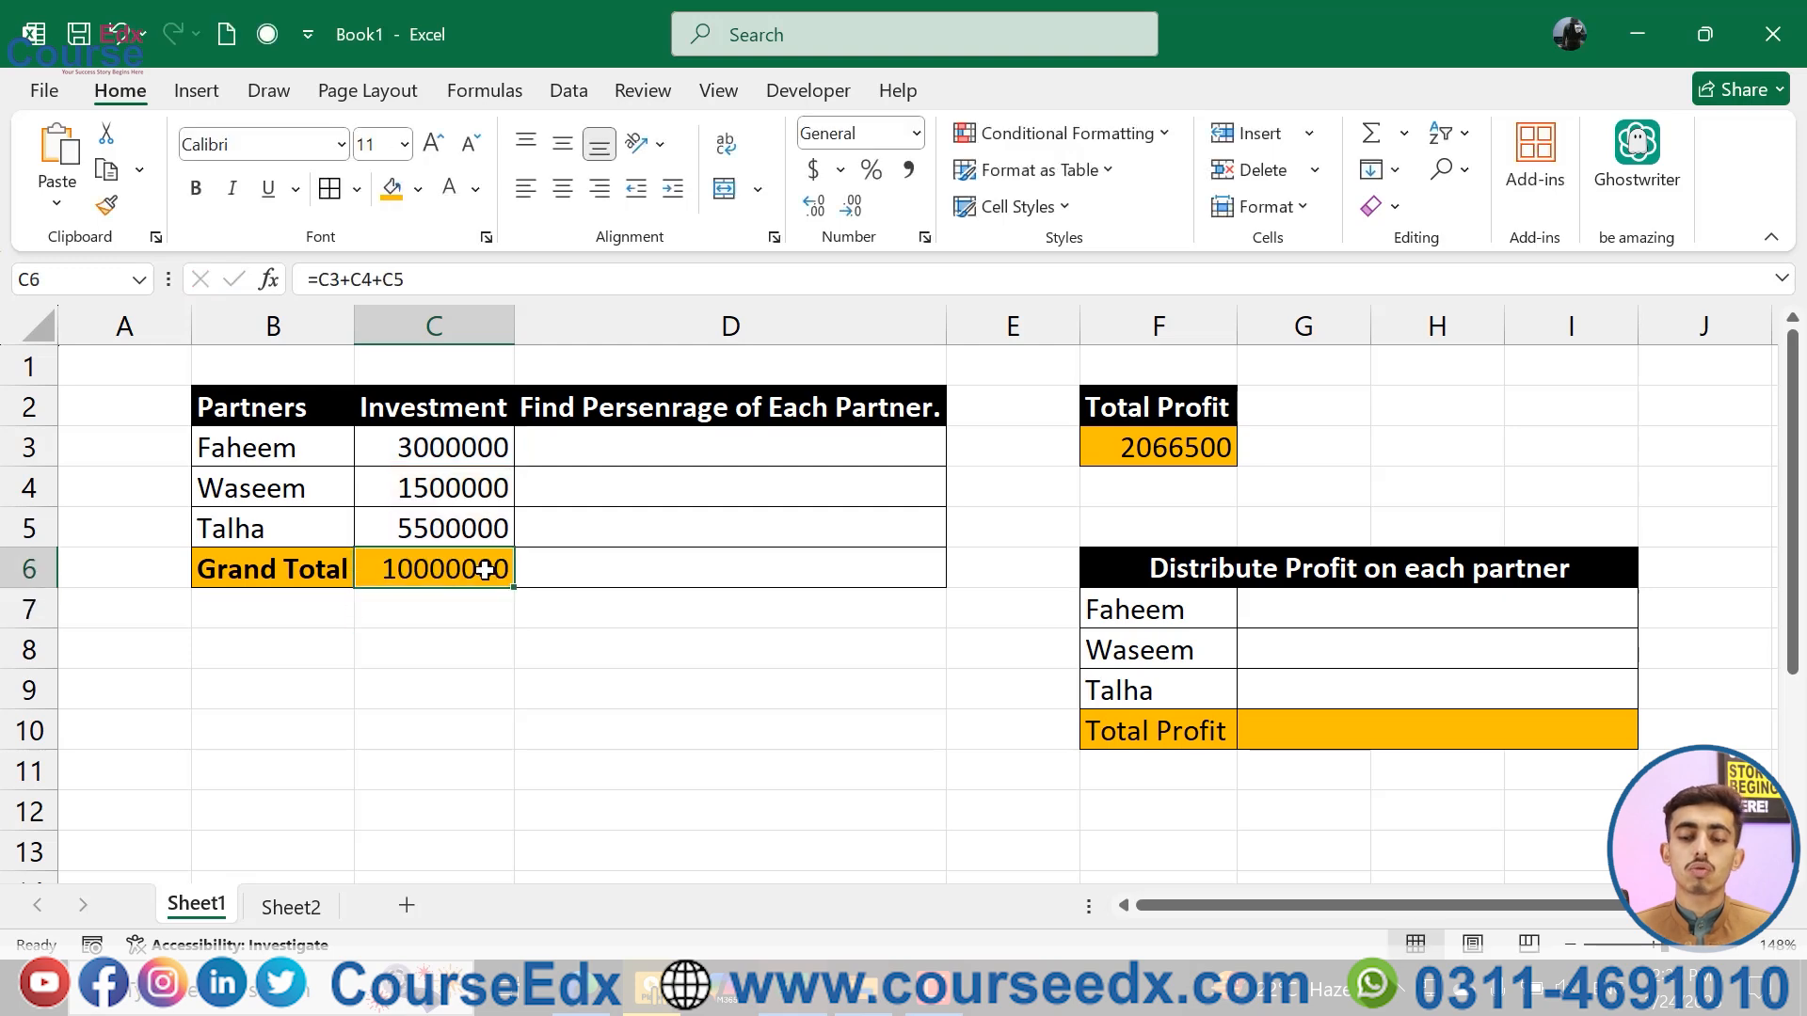
pyautogui.press('Delete')
pyautogui.hotkey('alt', '=')
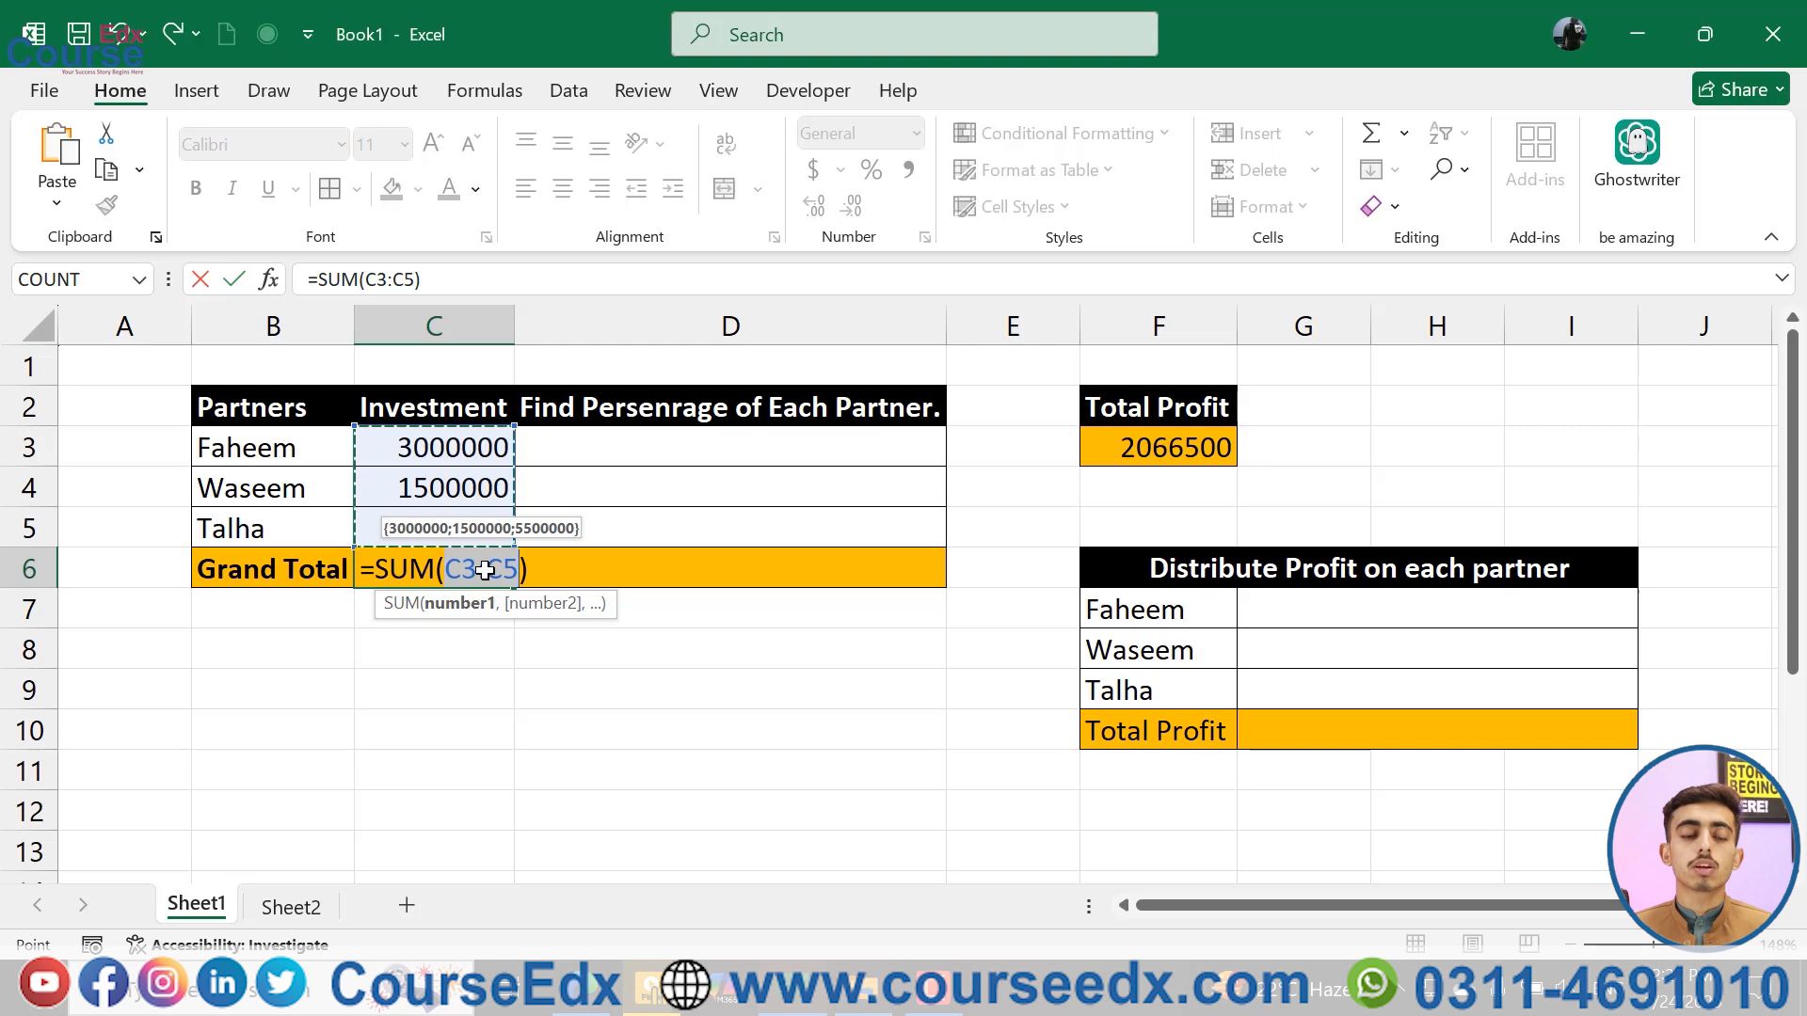
pyautogui.press('Return')
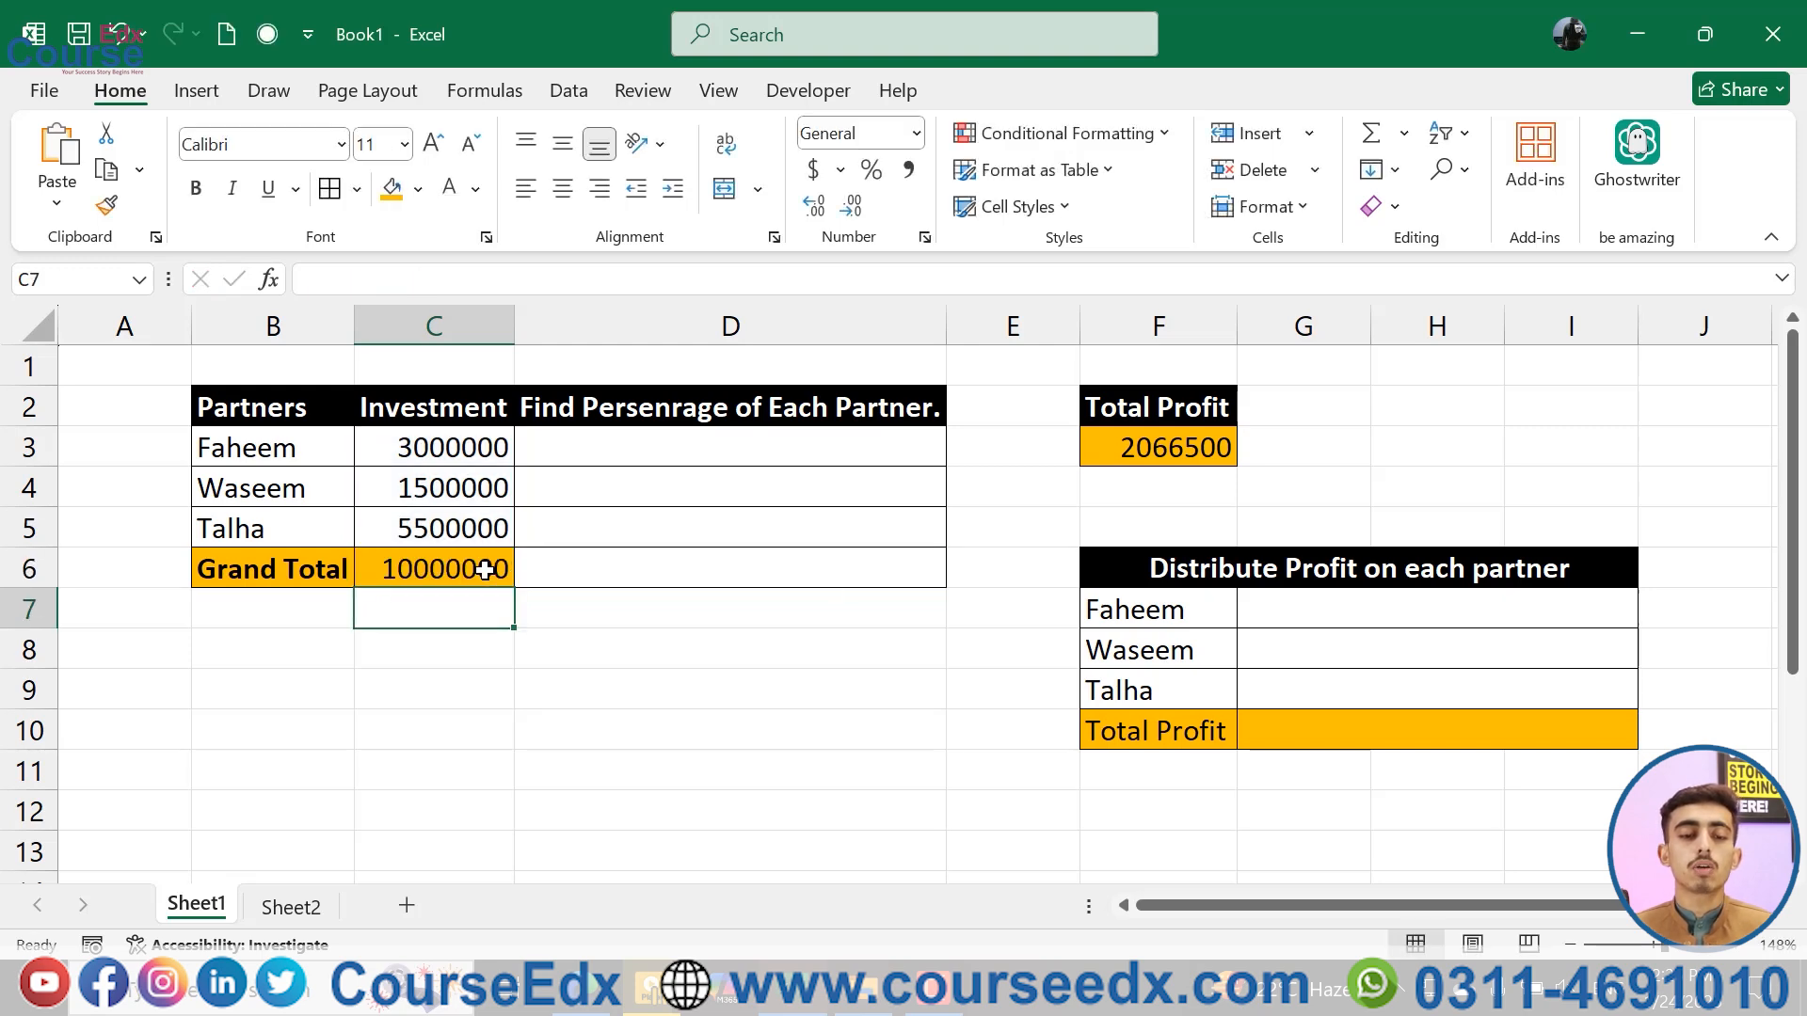
# - Calculate the first partner's investment share in D3 with the formula =C3/C6
pyautogui.click(665, 452)
pyautogui.write('=')
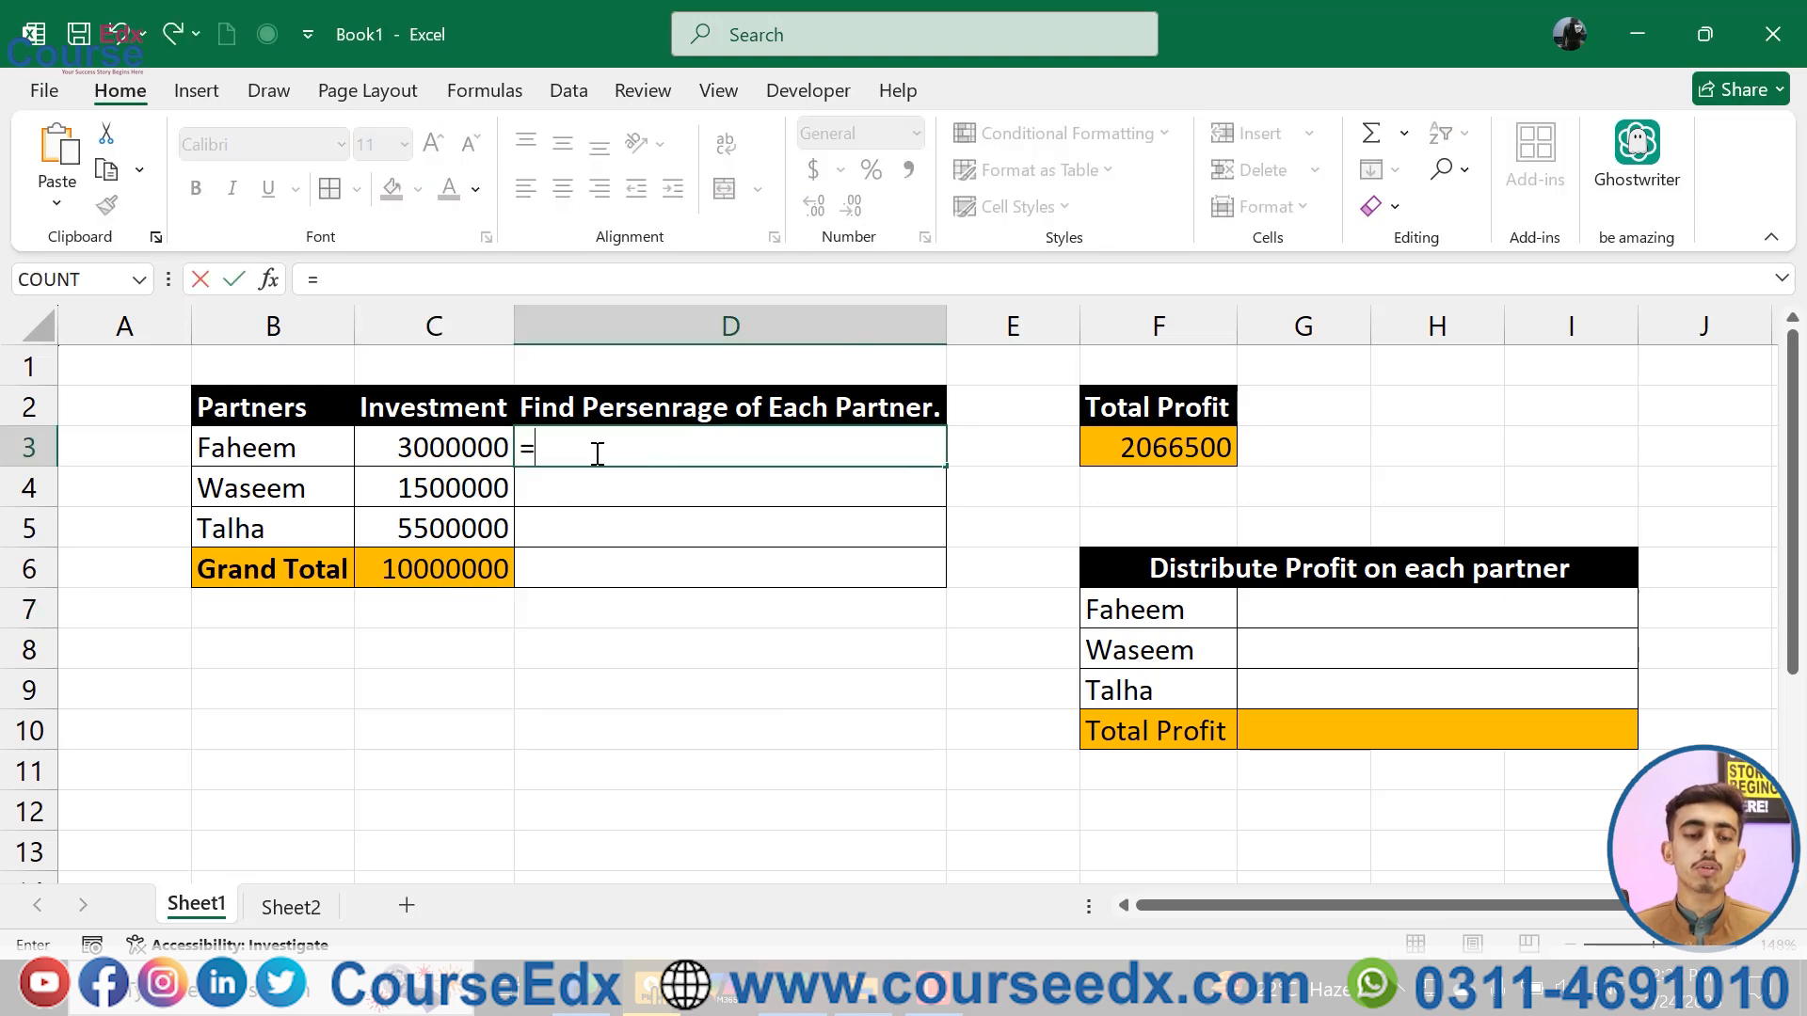
pyautogui.click(432, 452)
pyautogui.write('/')
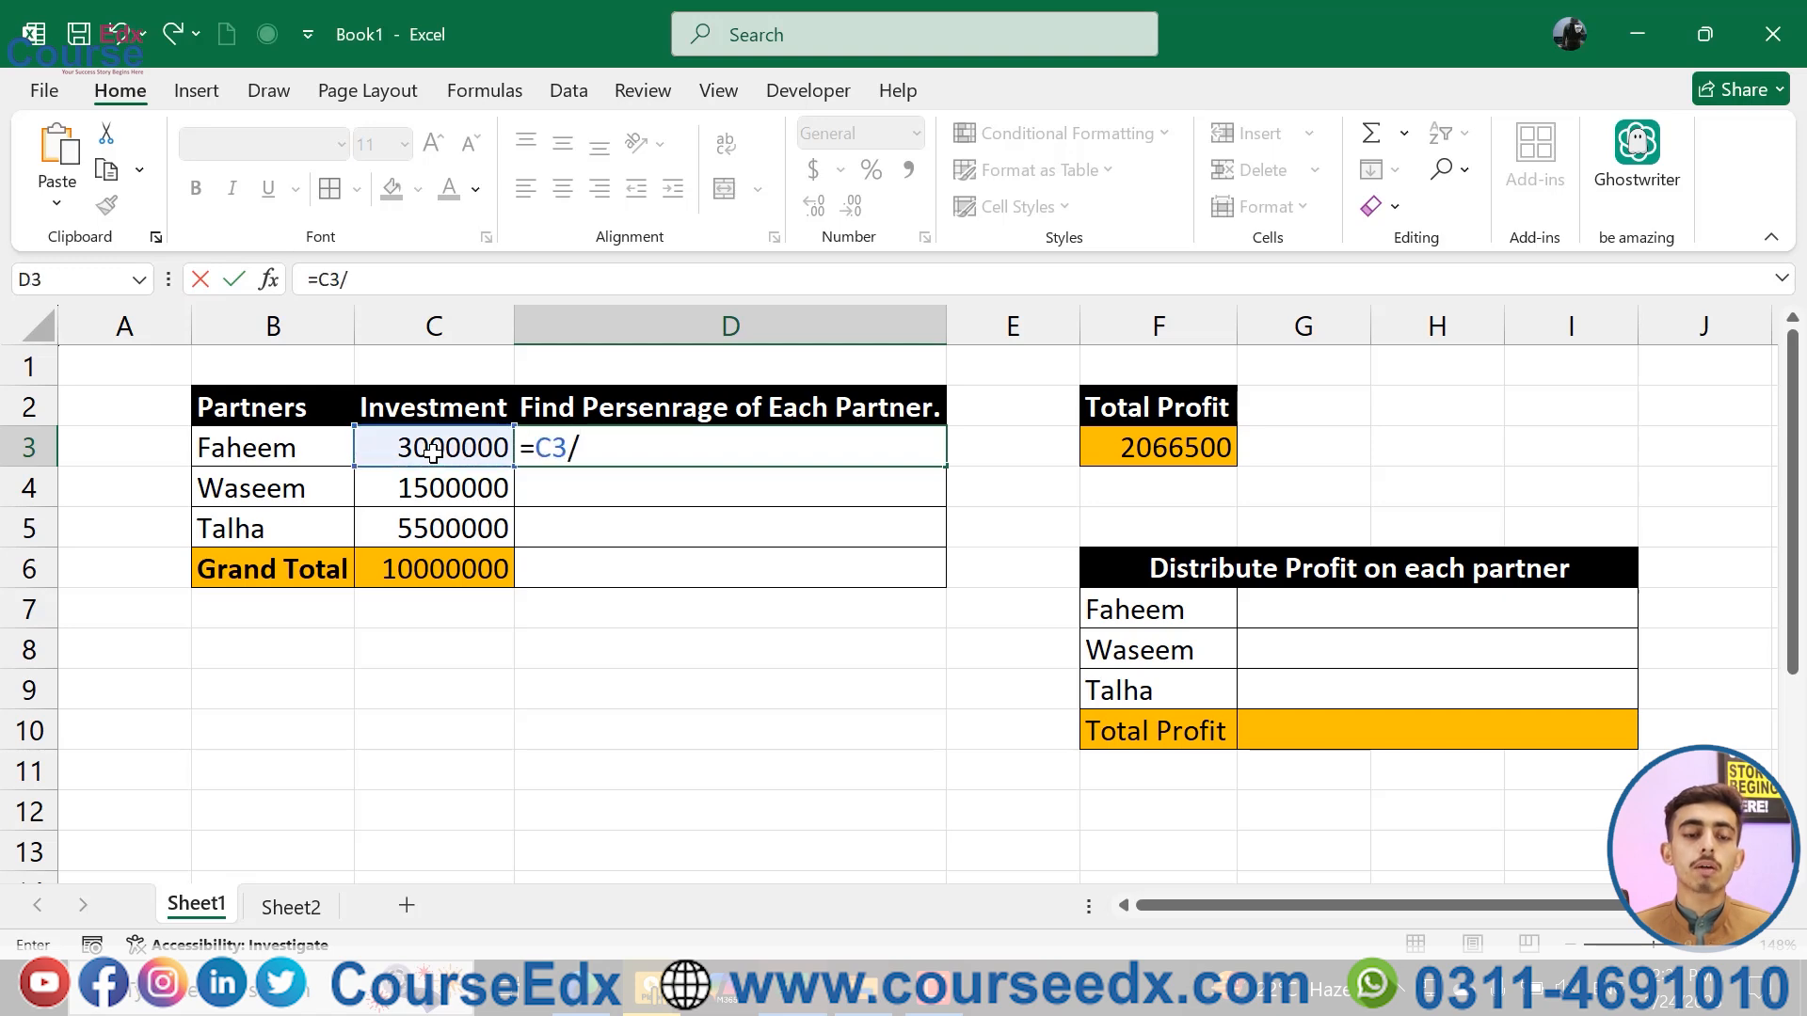
pyautogui.click(449, 576)
pyautogui.press('Return')
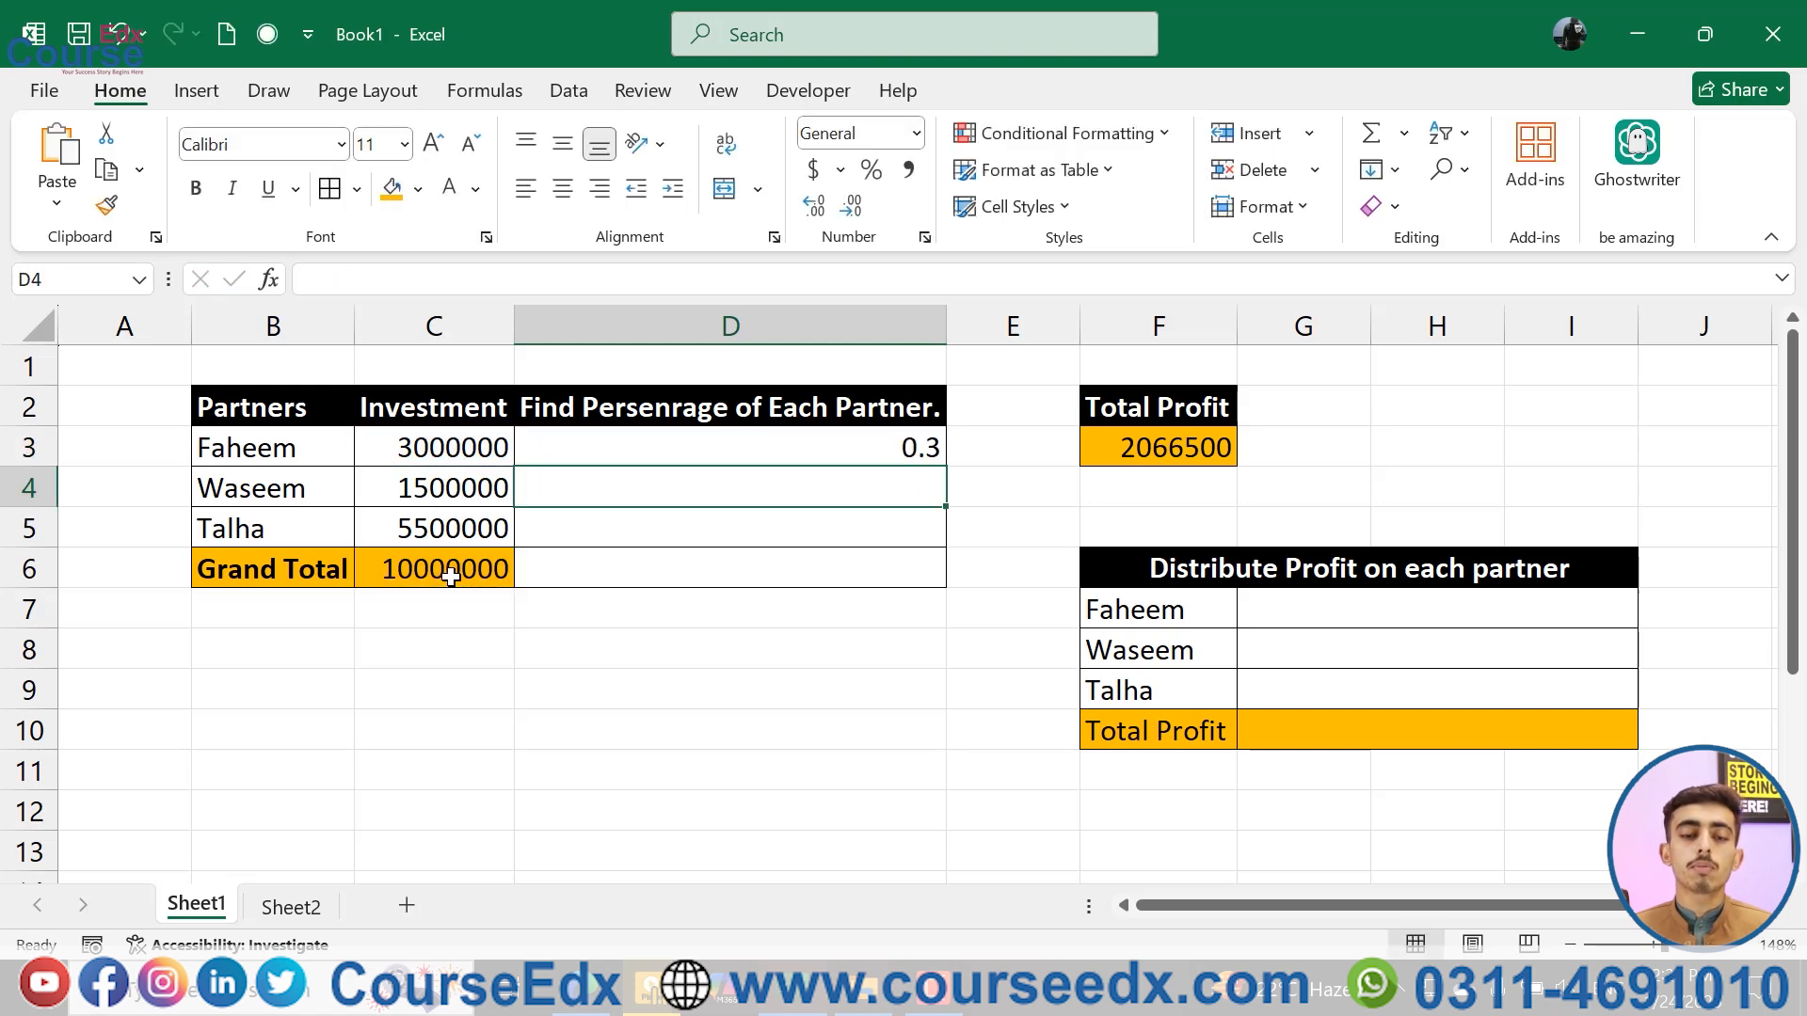
# - Apply the Percentage number format to the partner share cells D3:D5
pyautogui.click(838, 440)
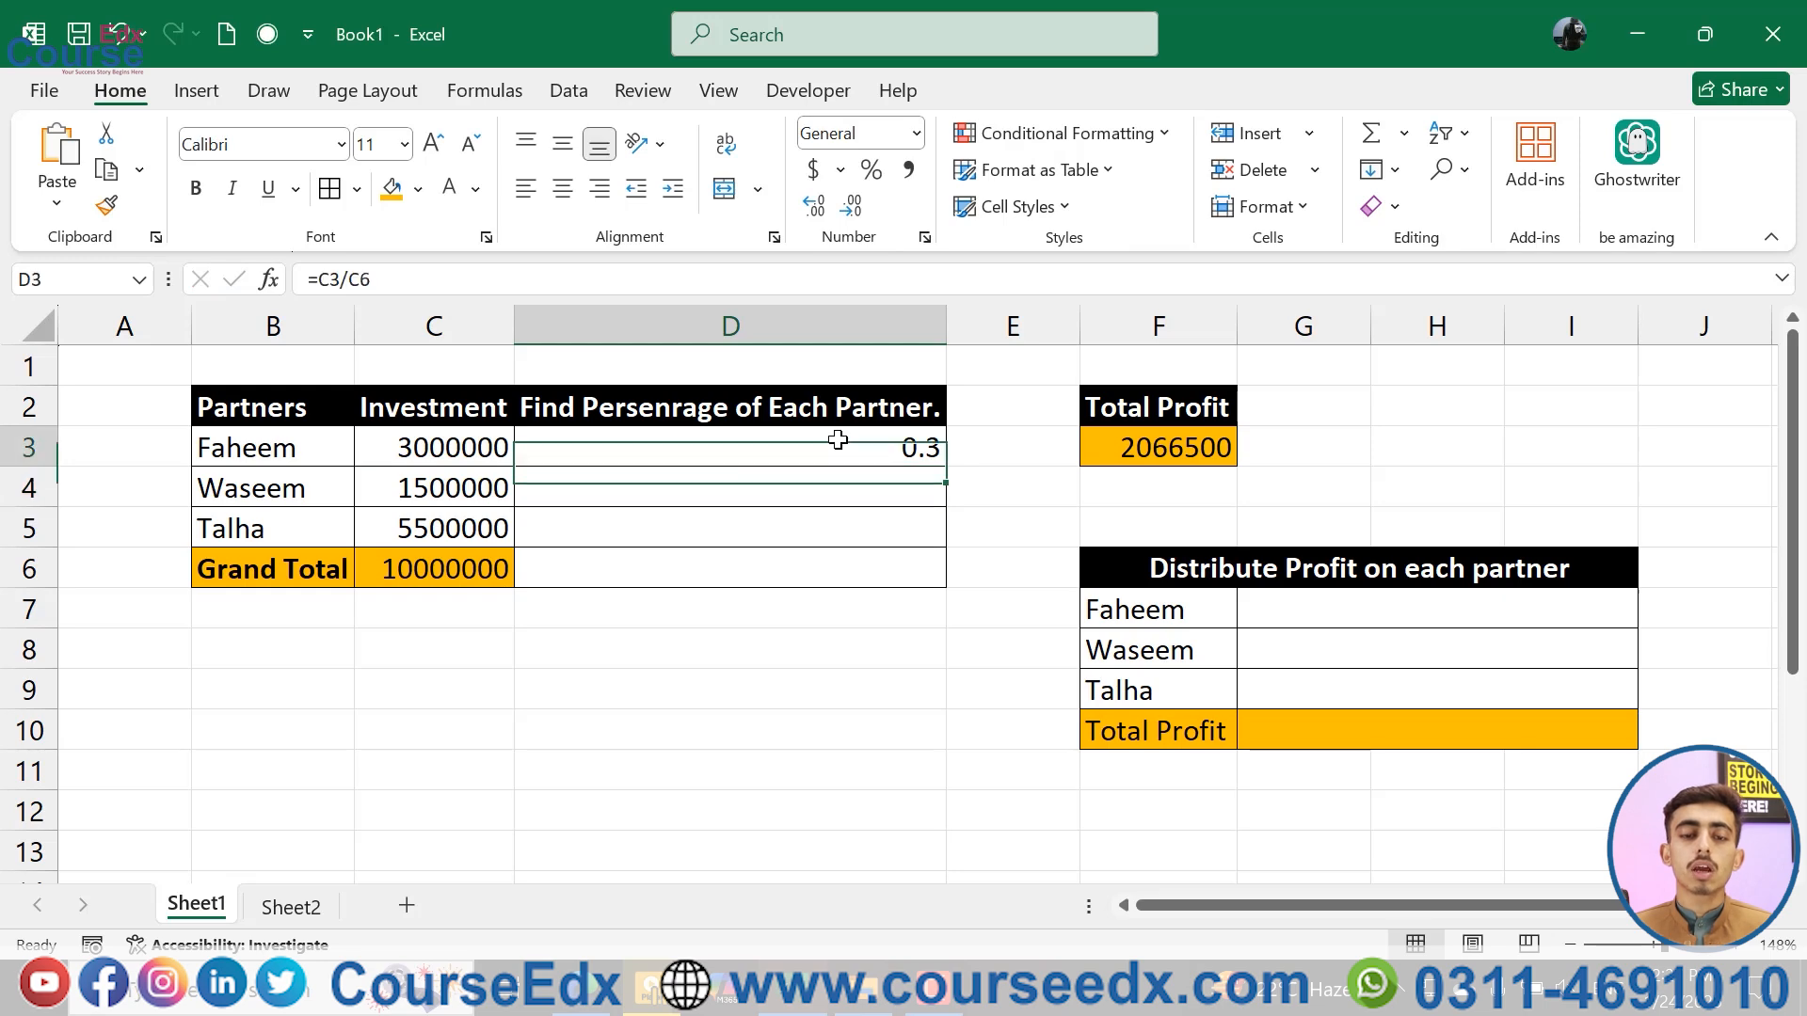
pyautogui.moveTo(838, 440); pyautogui.dragTo(835, 529)
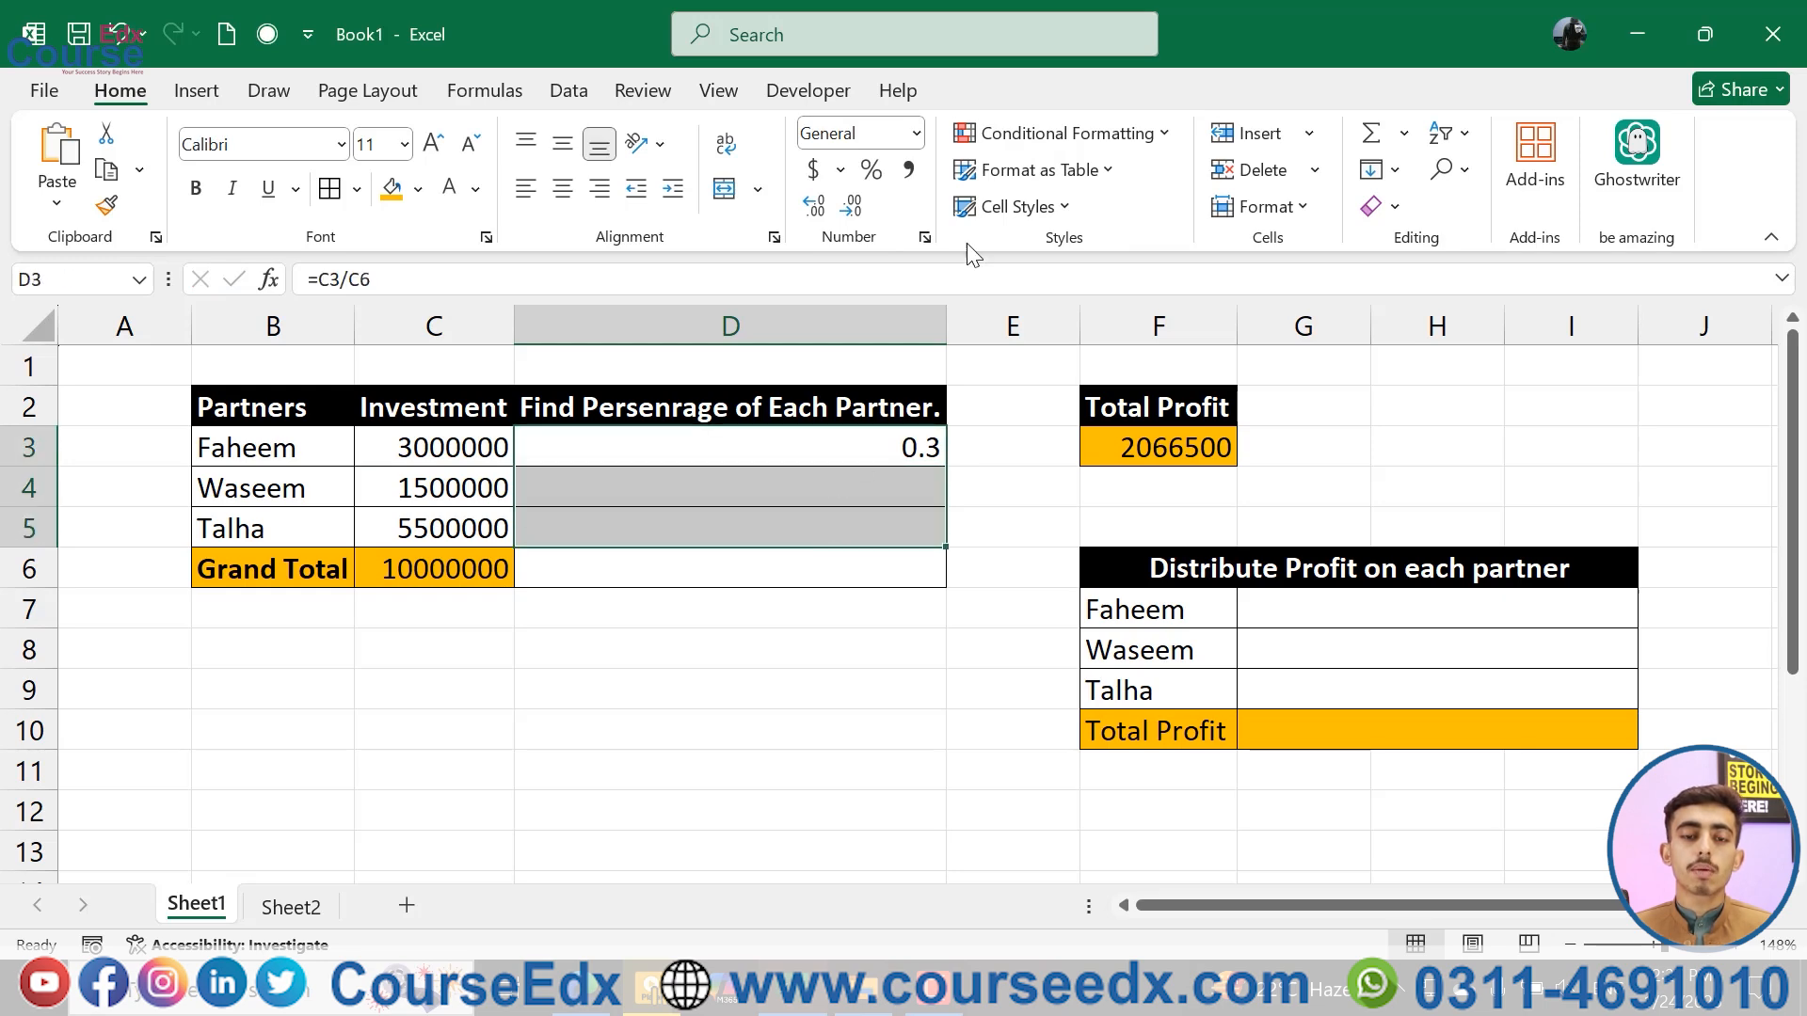
pyautogui.click(916, 133)
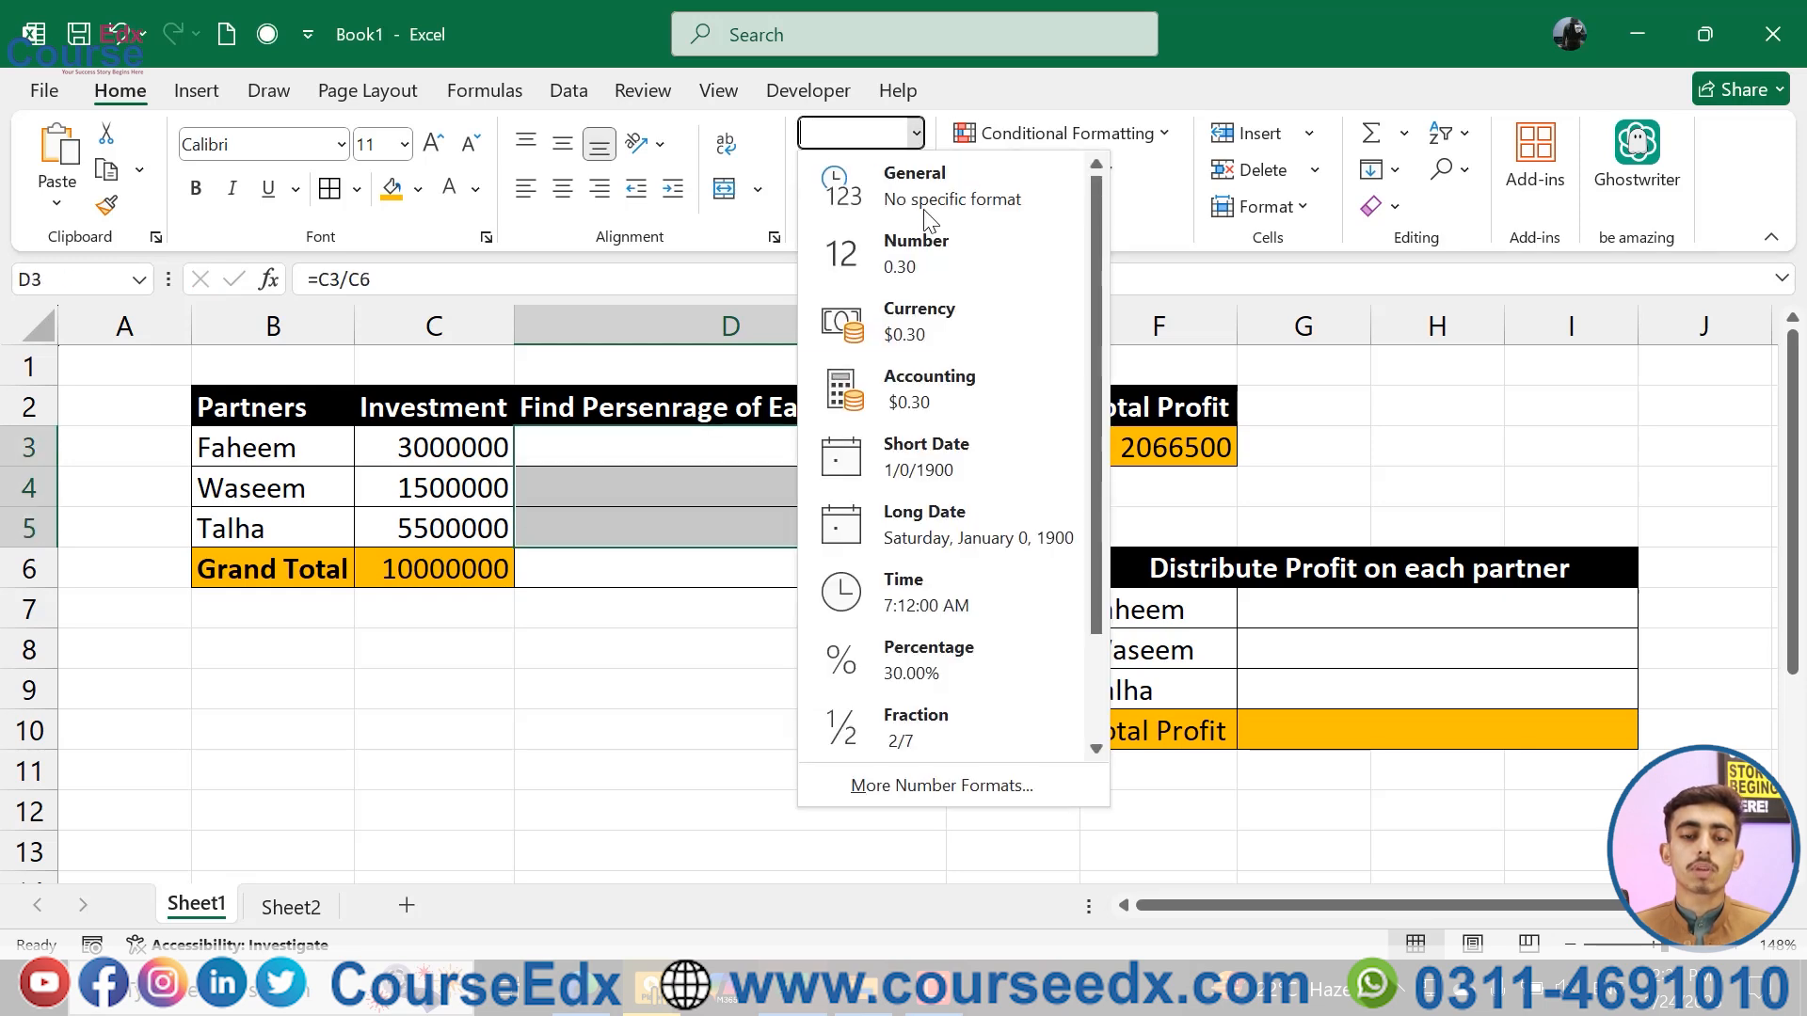
pyautogui.click(978, 649)
# - Calculate the second partner's investment share in D4 with the formula =C4/C6
pyautogui.click(864, 502)
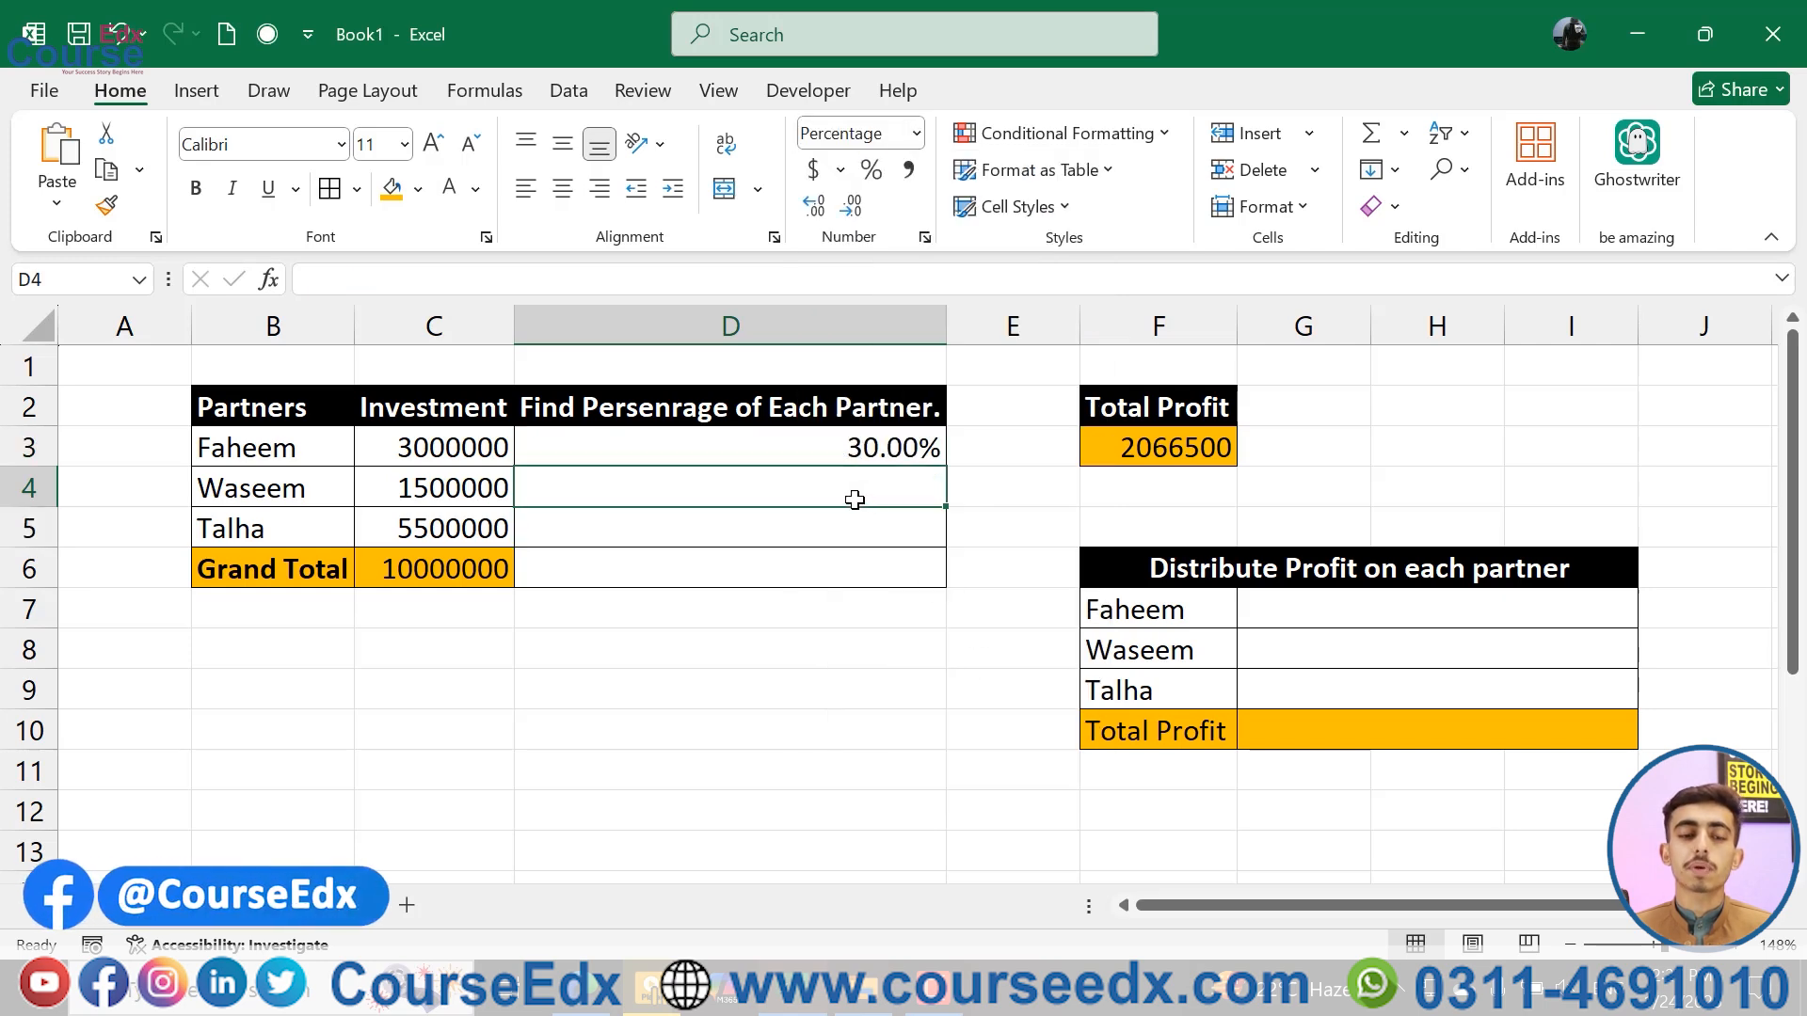
pyautogui.write('=')
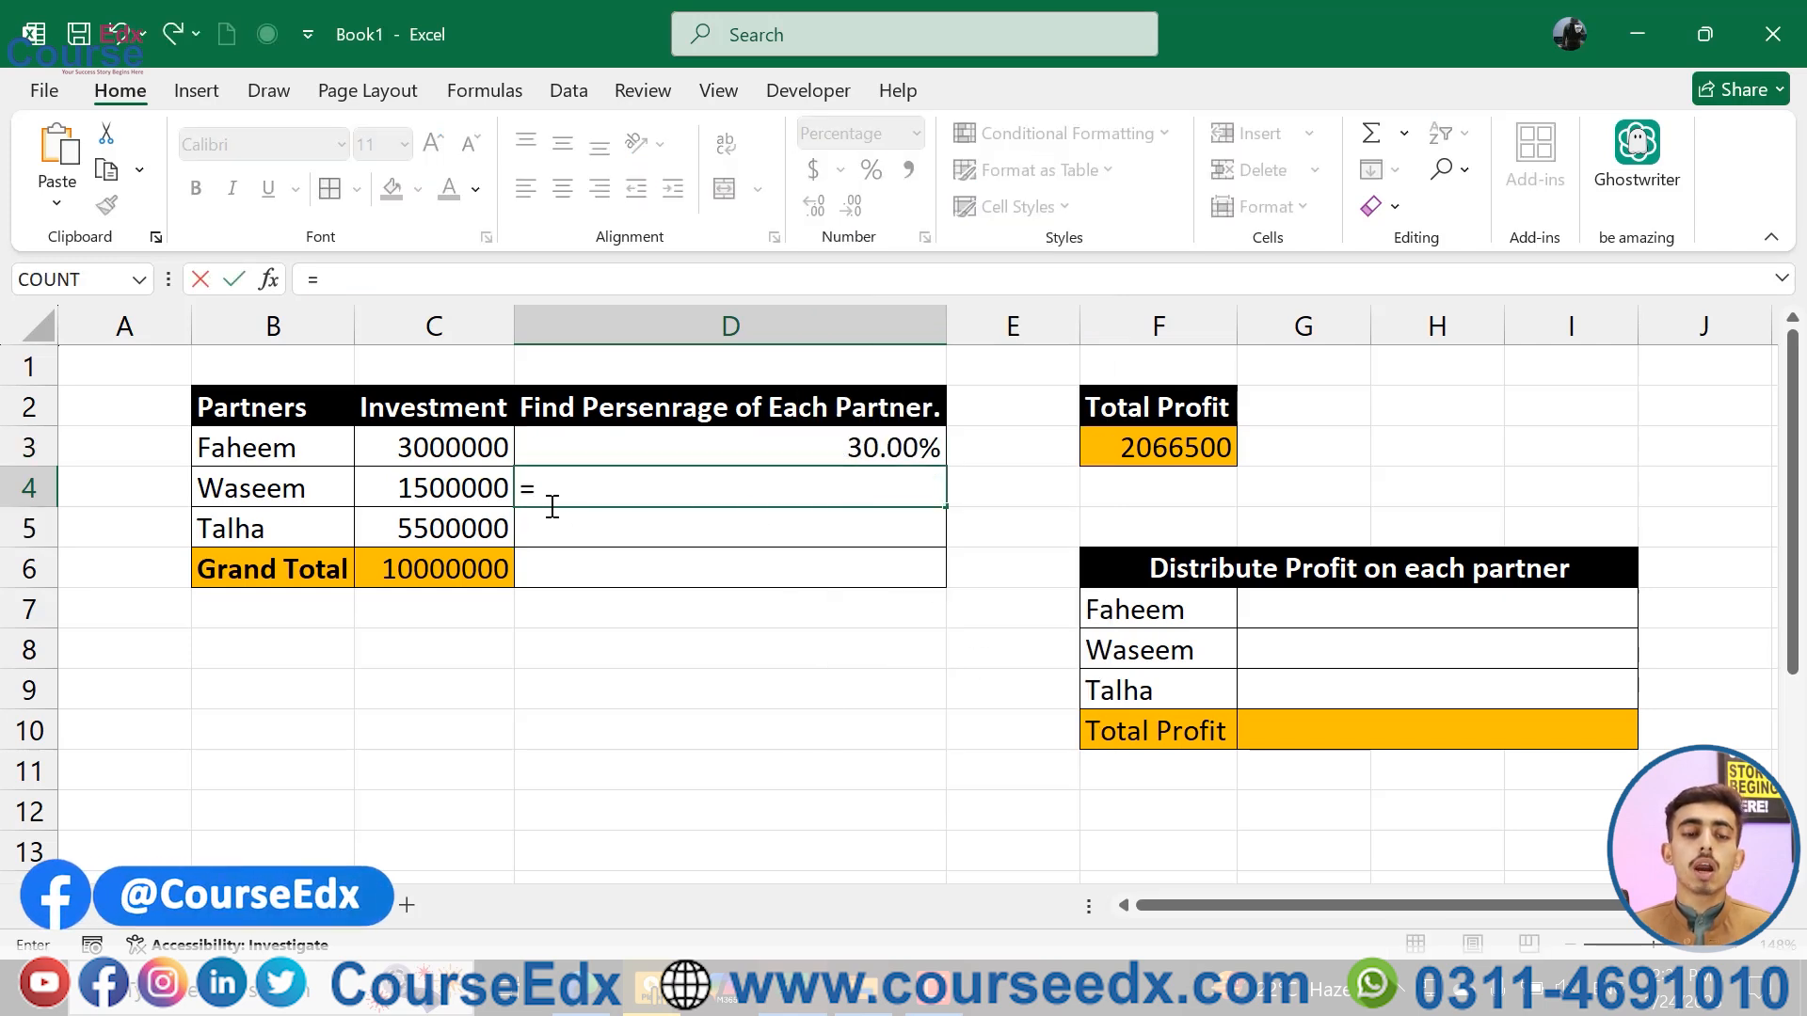
pyautogui.click(478, 494)
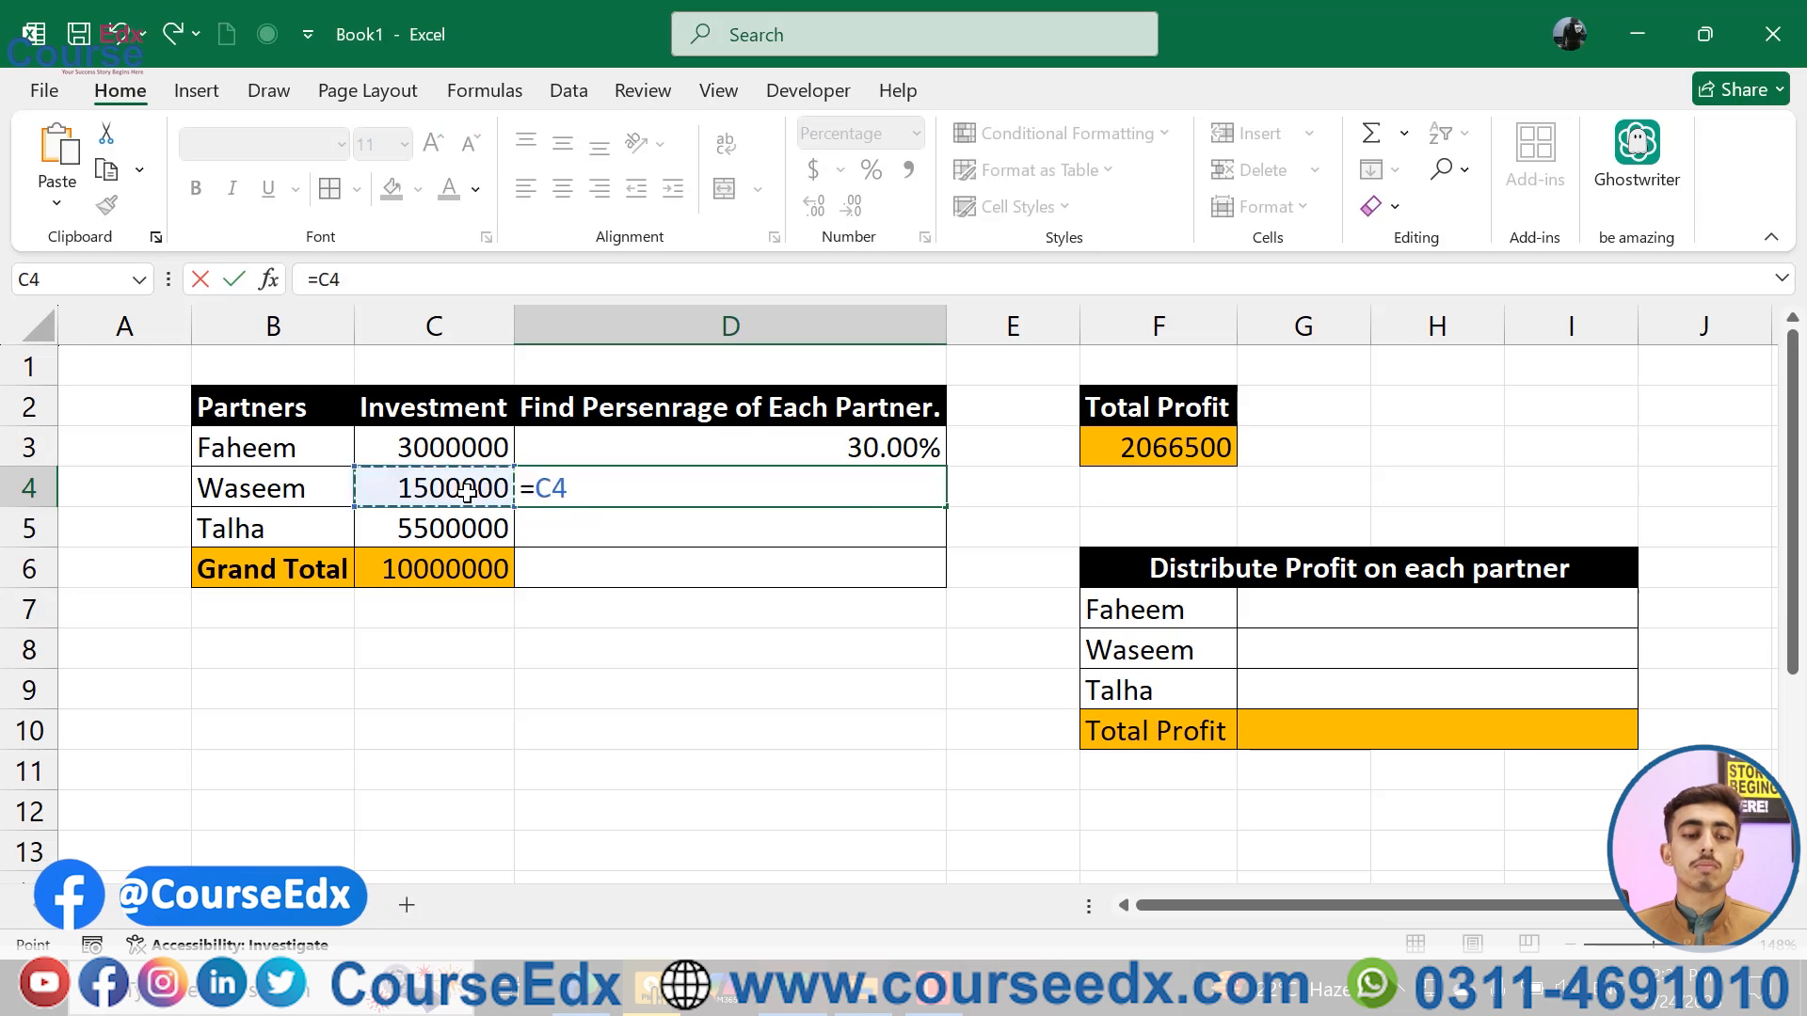
pyautogui.write('/')
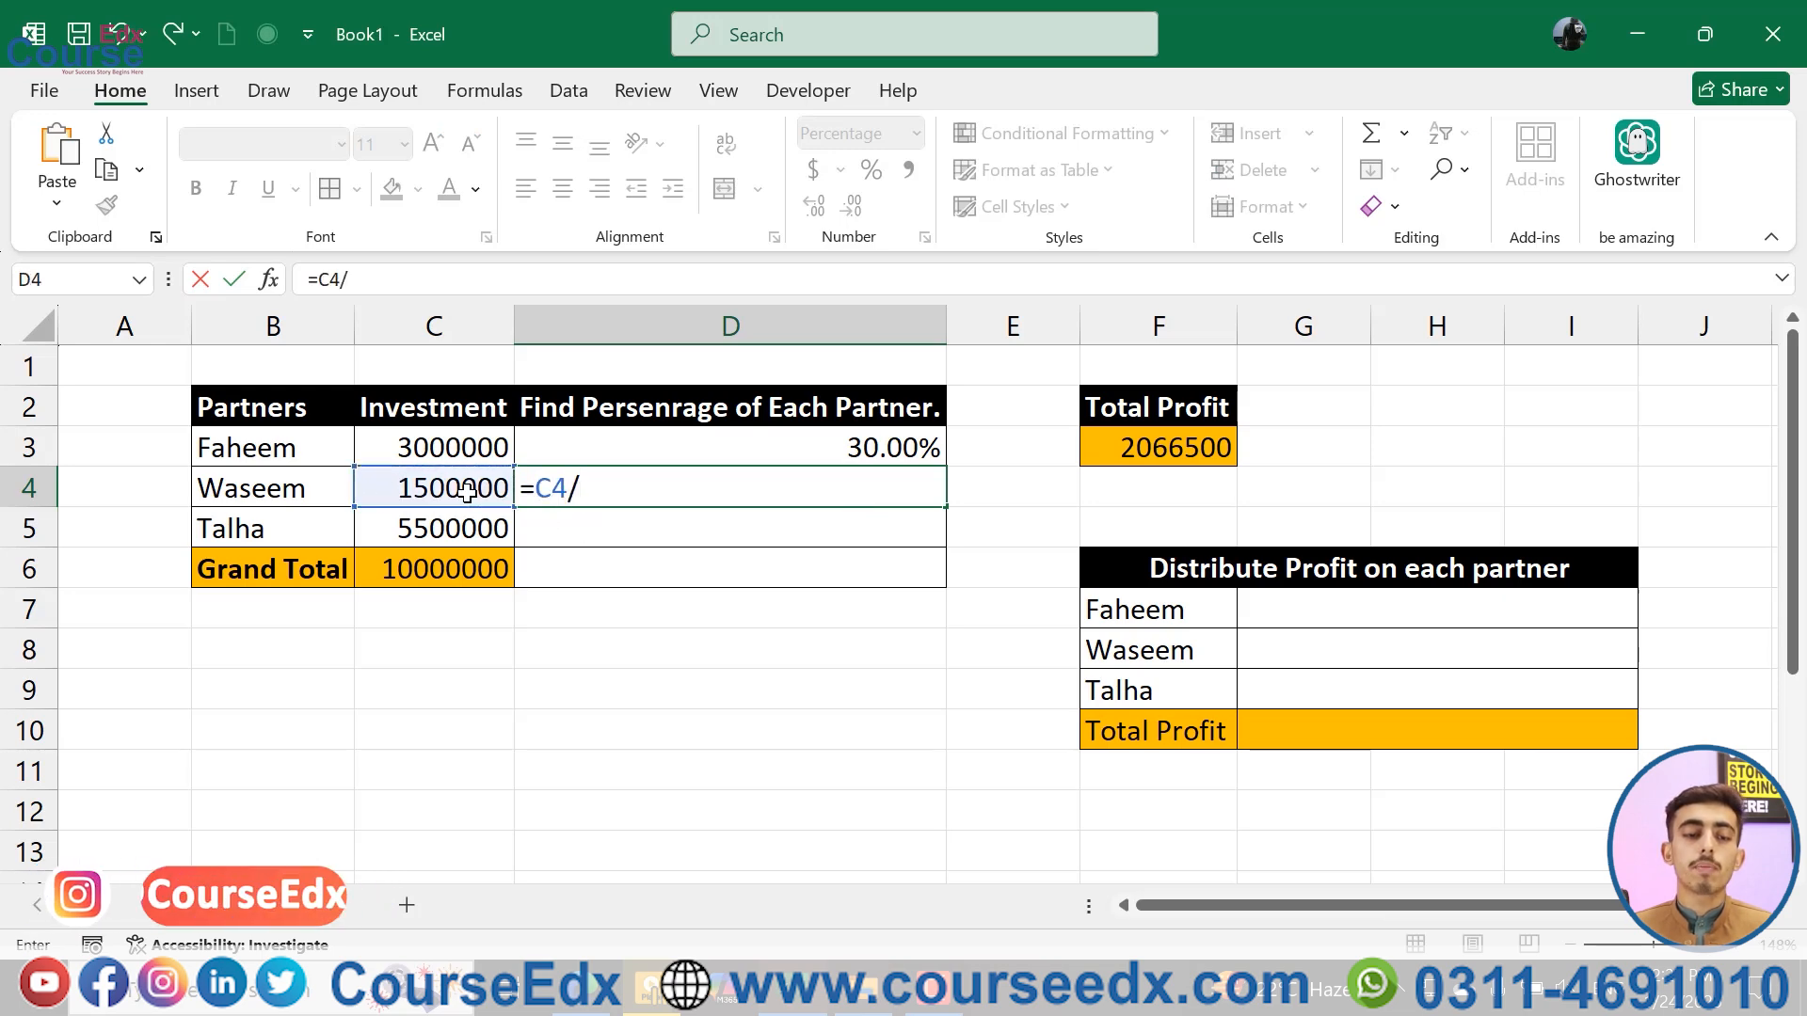
pyautogui.click(486, 575)
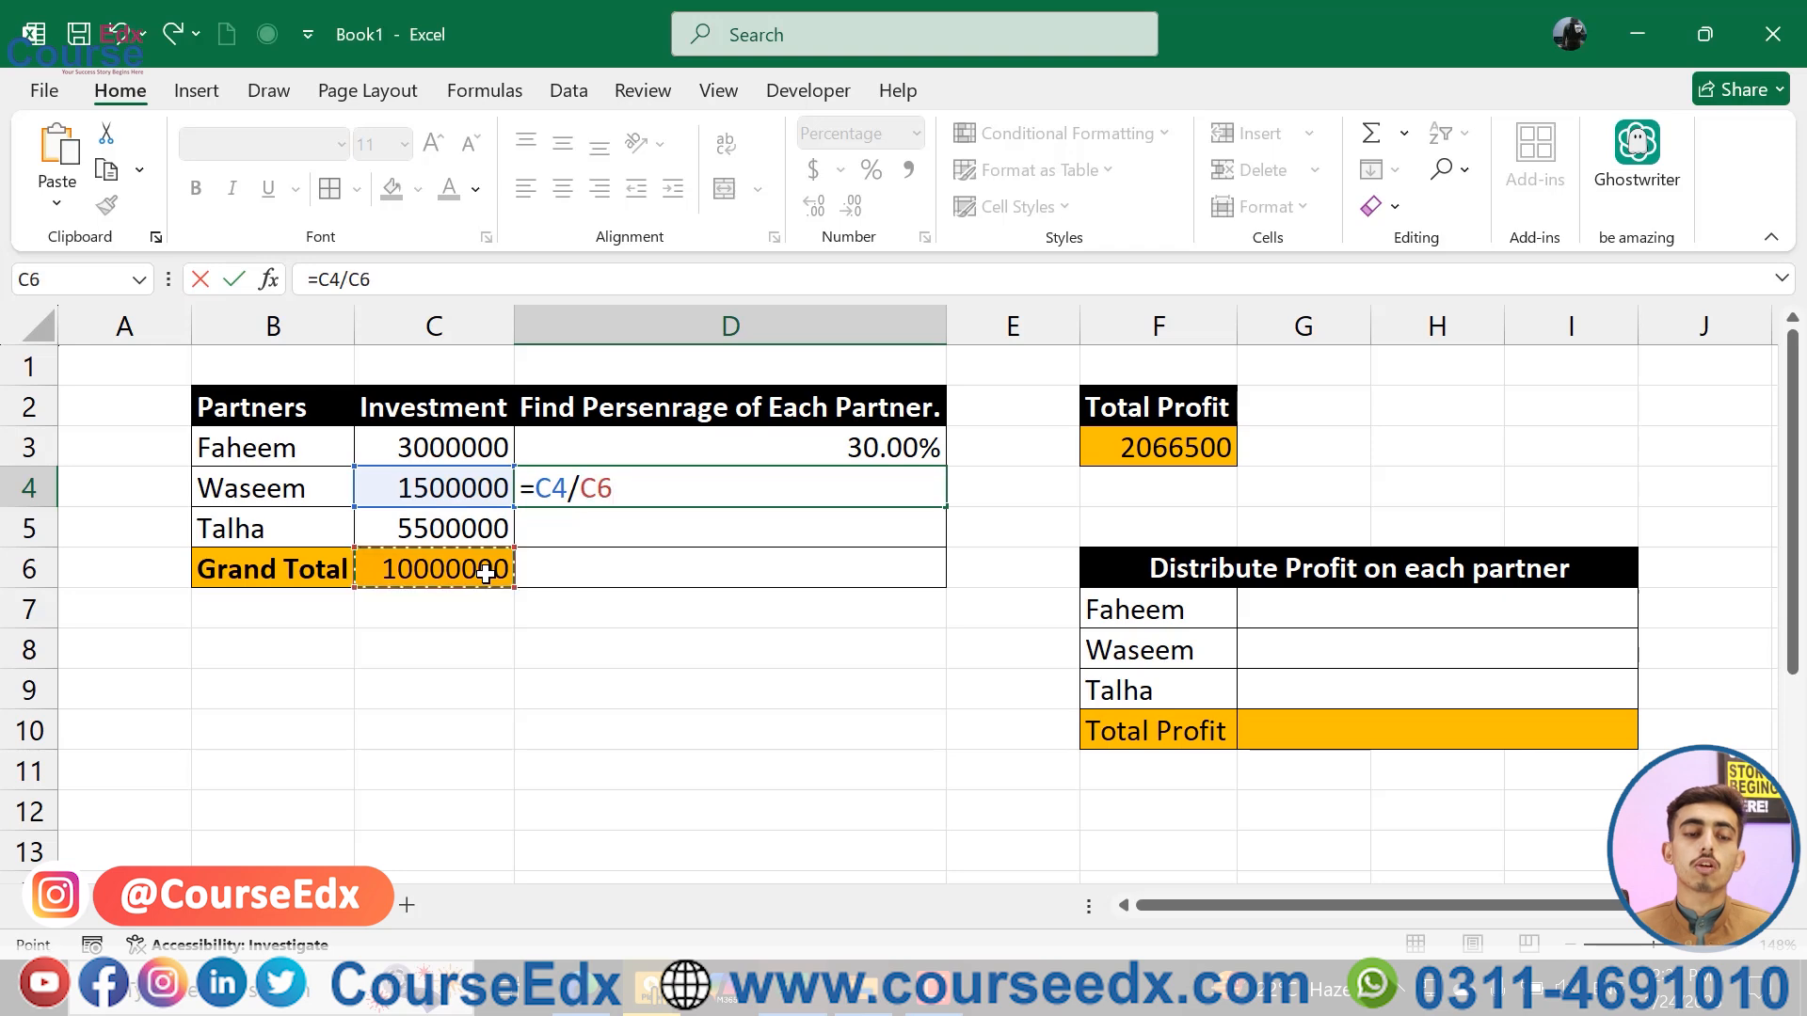
pyautogui.press('Return')
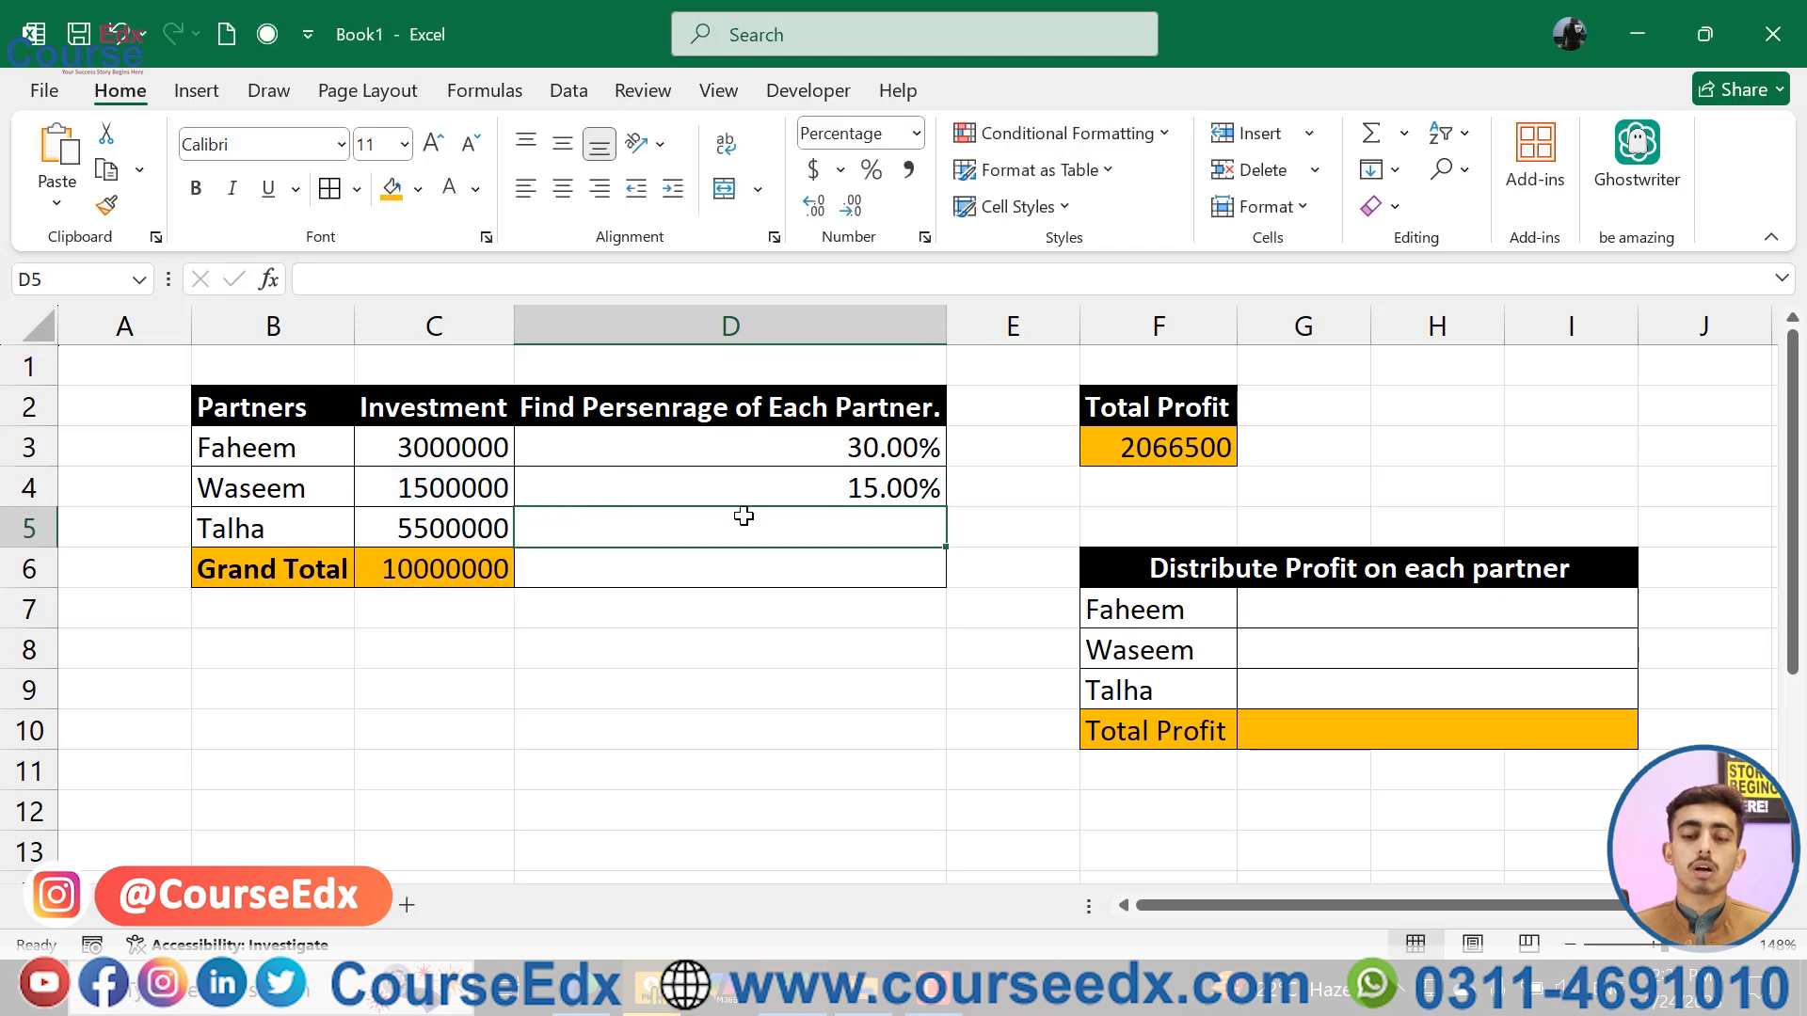
# - Calculate the third partner's investment share in D5 with the formula =C5/C6
pyautogui.write('=')
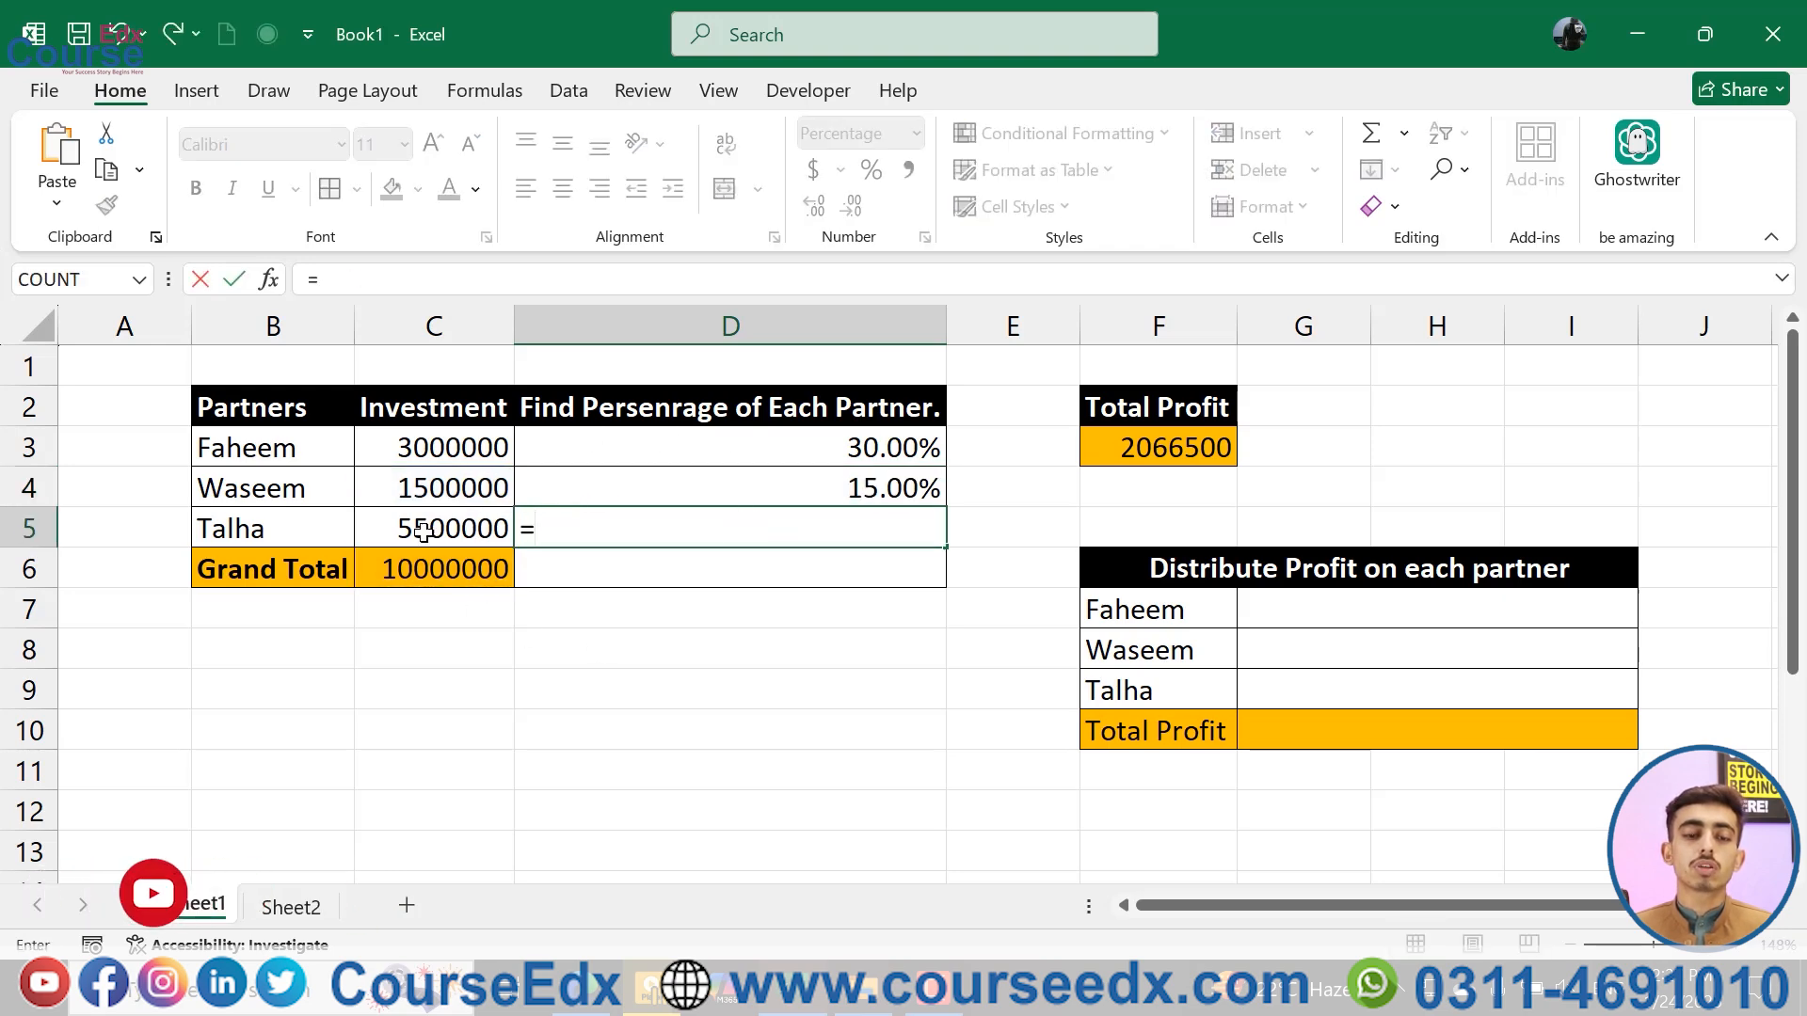
pyautogui.click(459, 532)
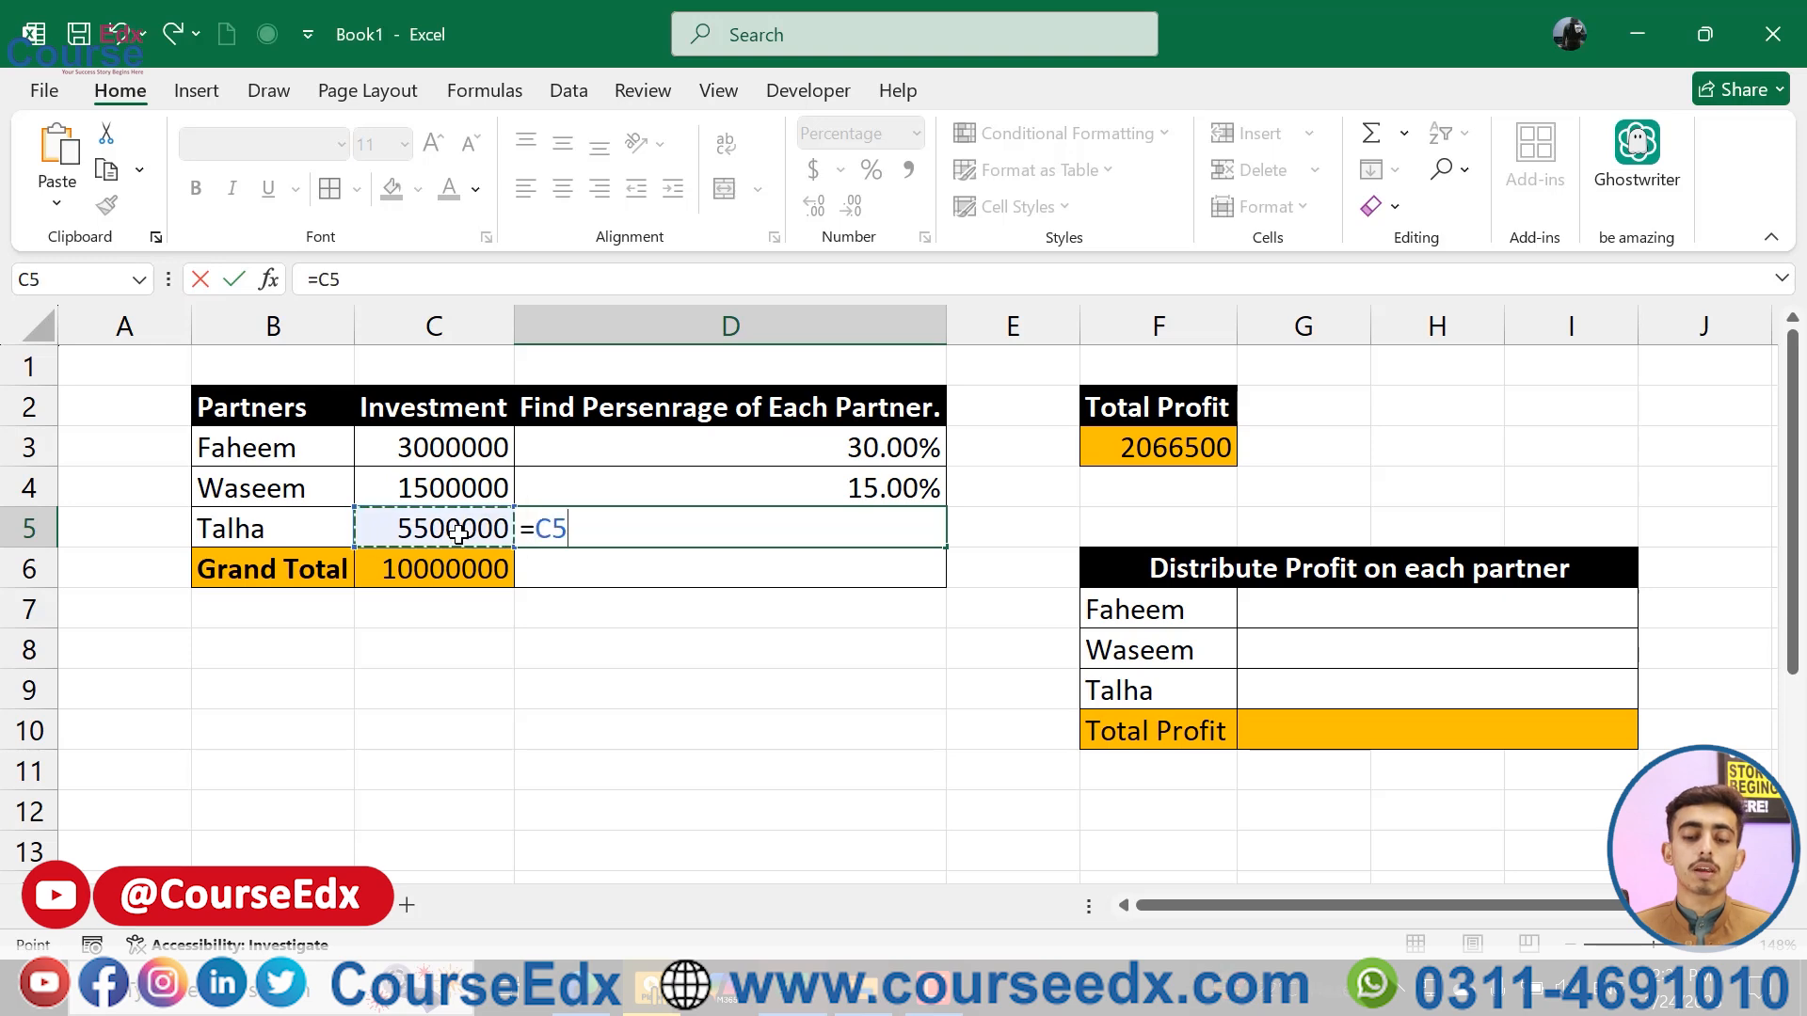
pyautogui.write('/')
pyautogui.click(472, 570)
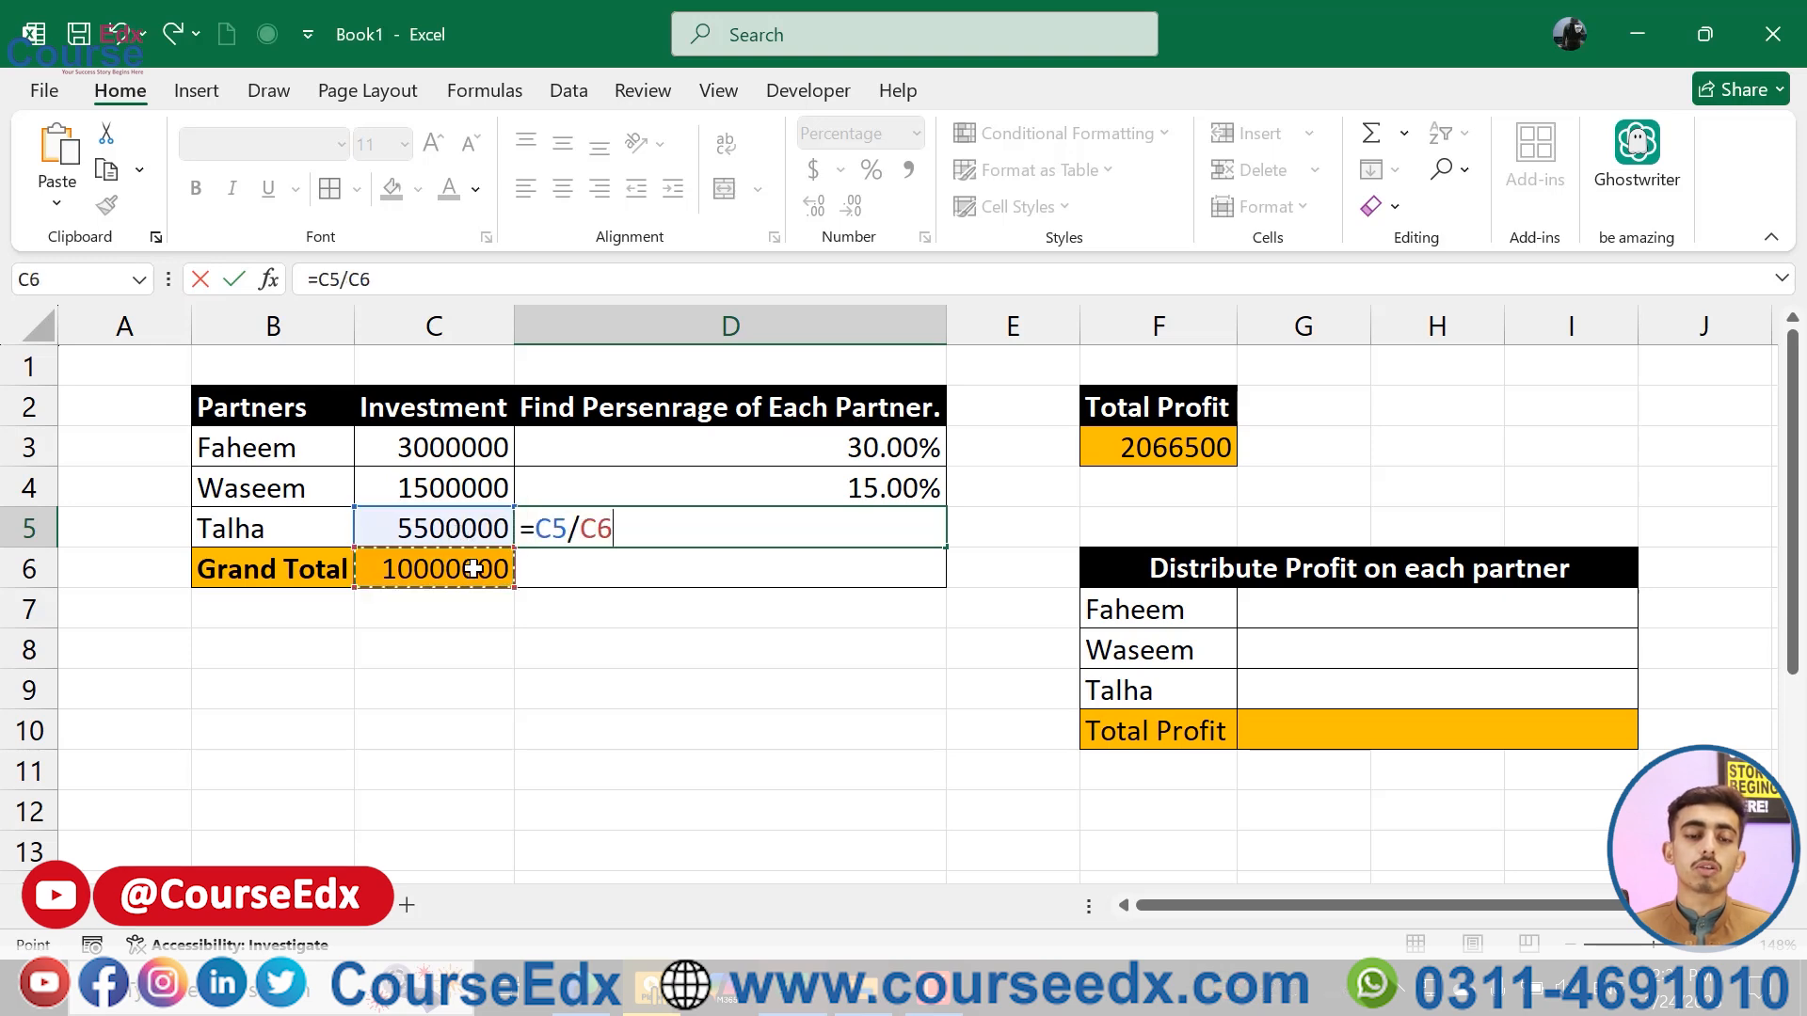
pyautogui.press('Return')
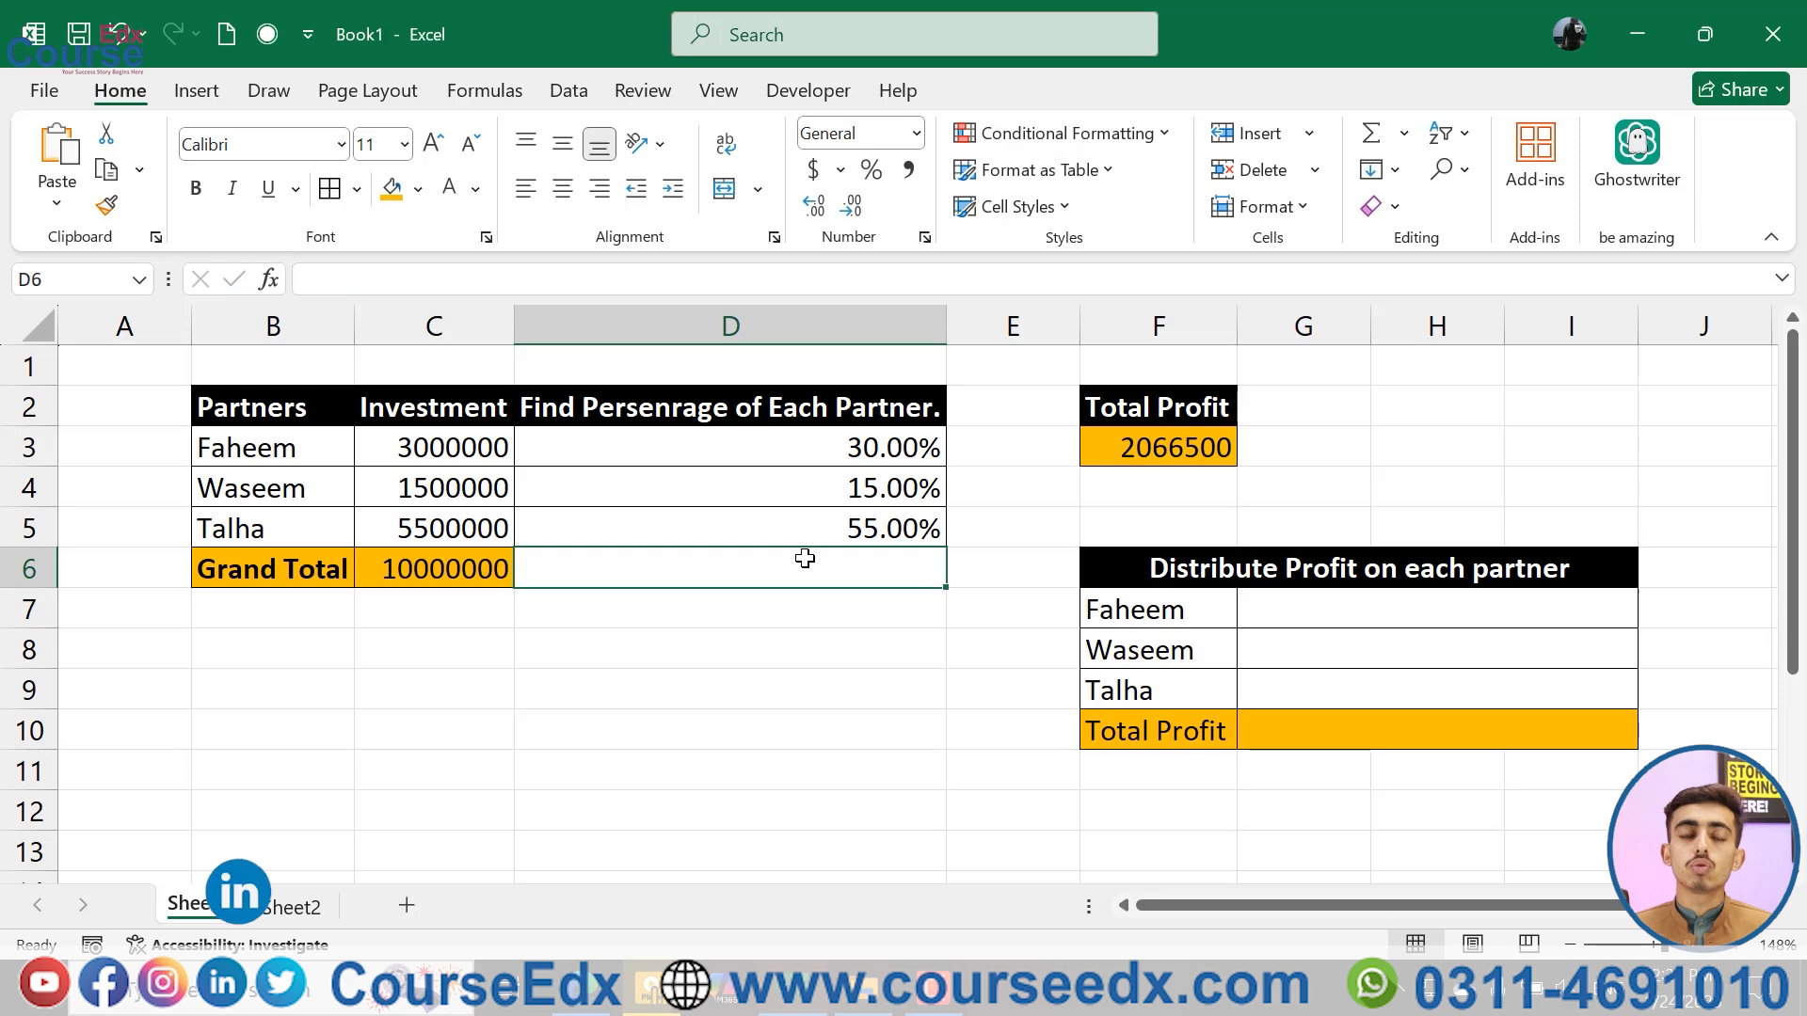
# - Clear the partner shares in D3:D5 and re-enter =C3/C6 in D3, cycling the C6 reference through its locked forms back to relative
pyautogui.moveTo(814, 461); pyautogui.dragTo(849, 530)
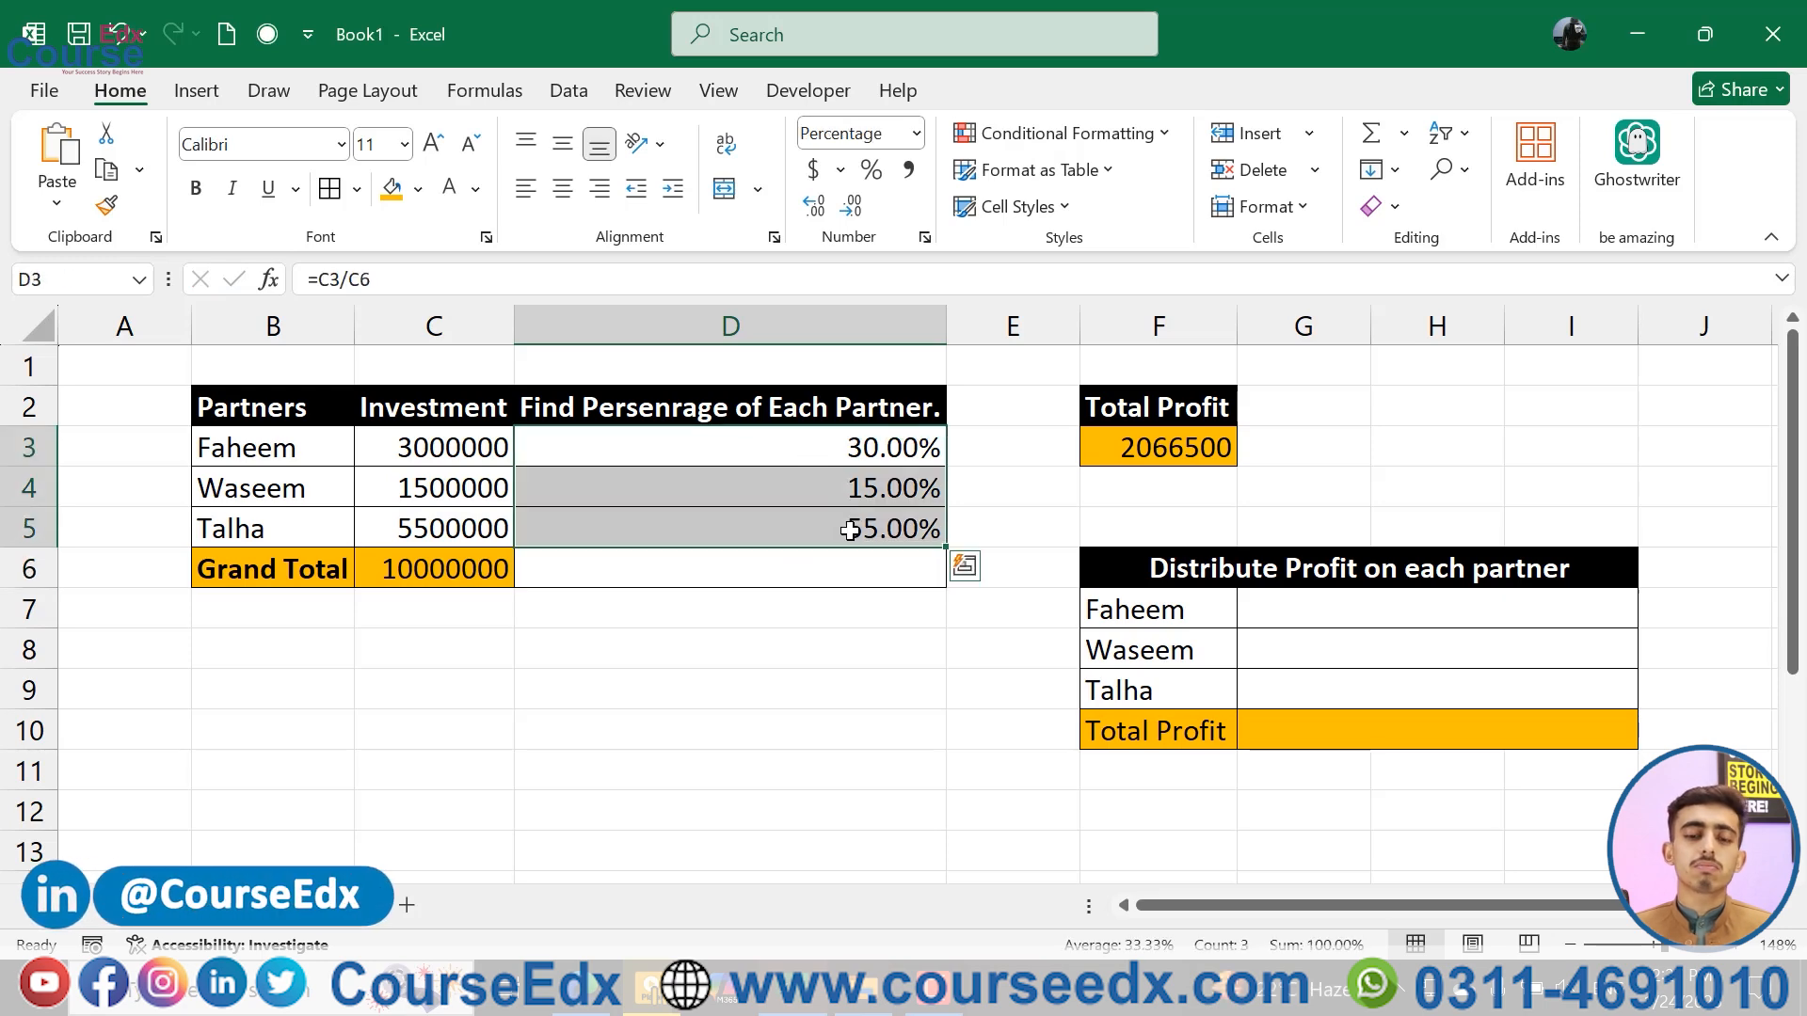
pyautogui.press('Delete')
pyautogui.click(819, 436)
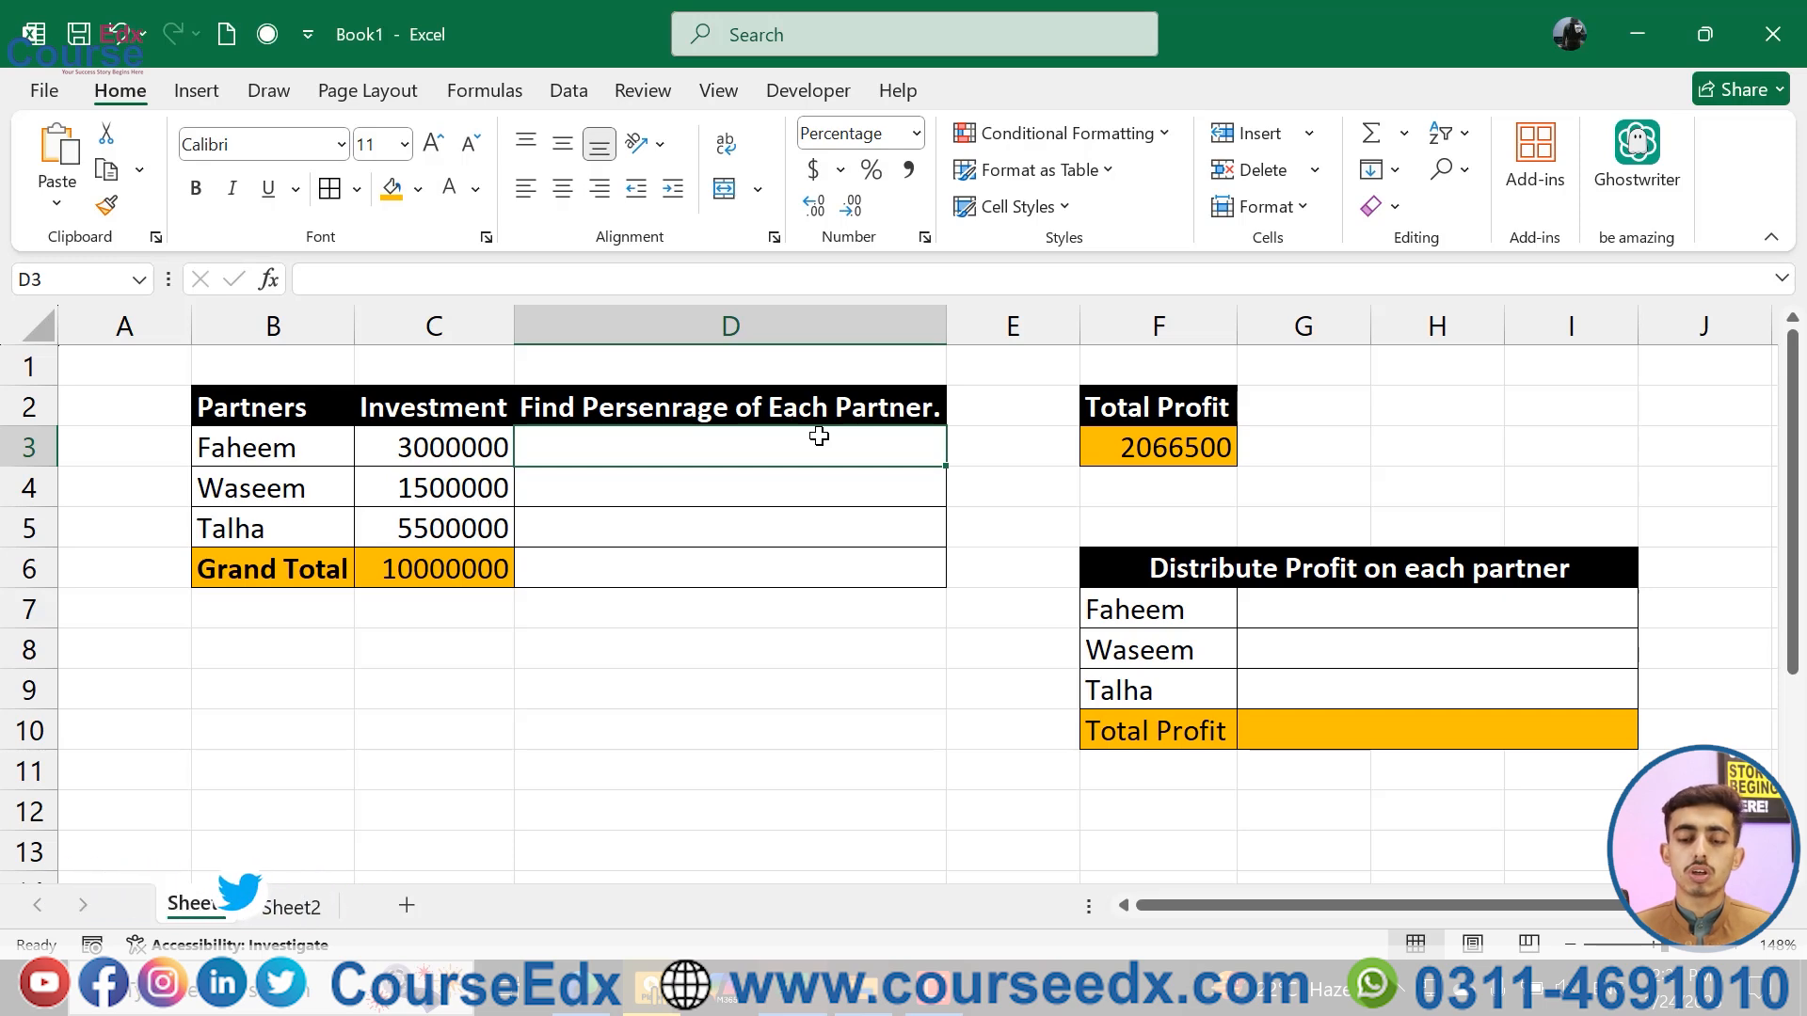
pyautogui.write('=')
pyautogui.click(400, 448)
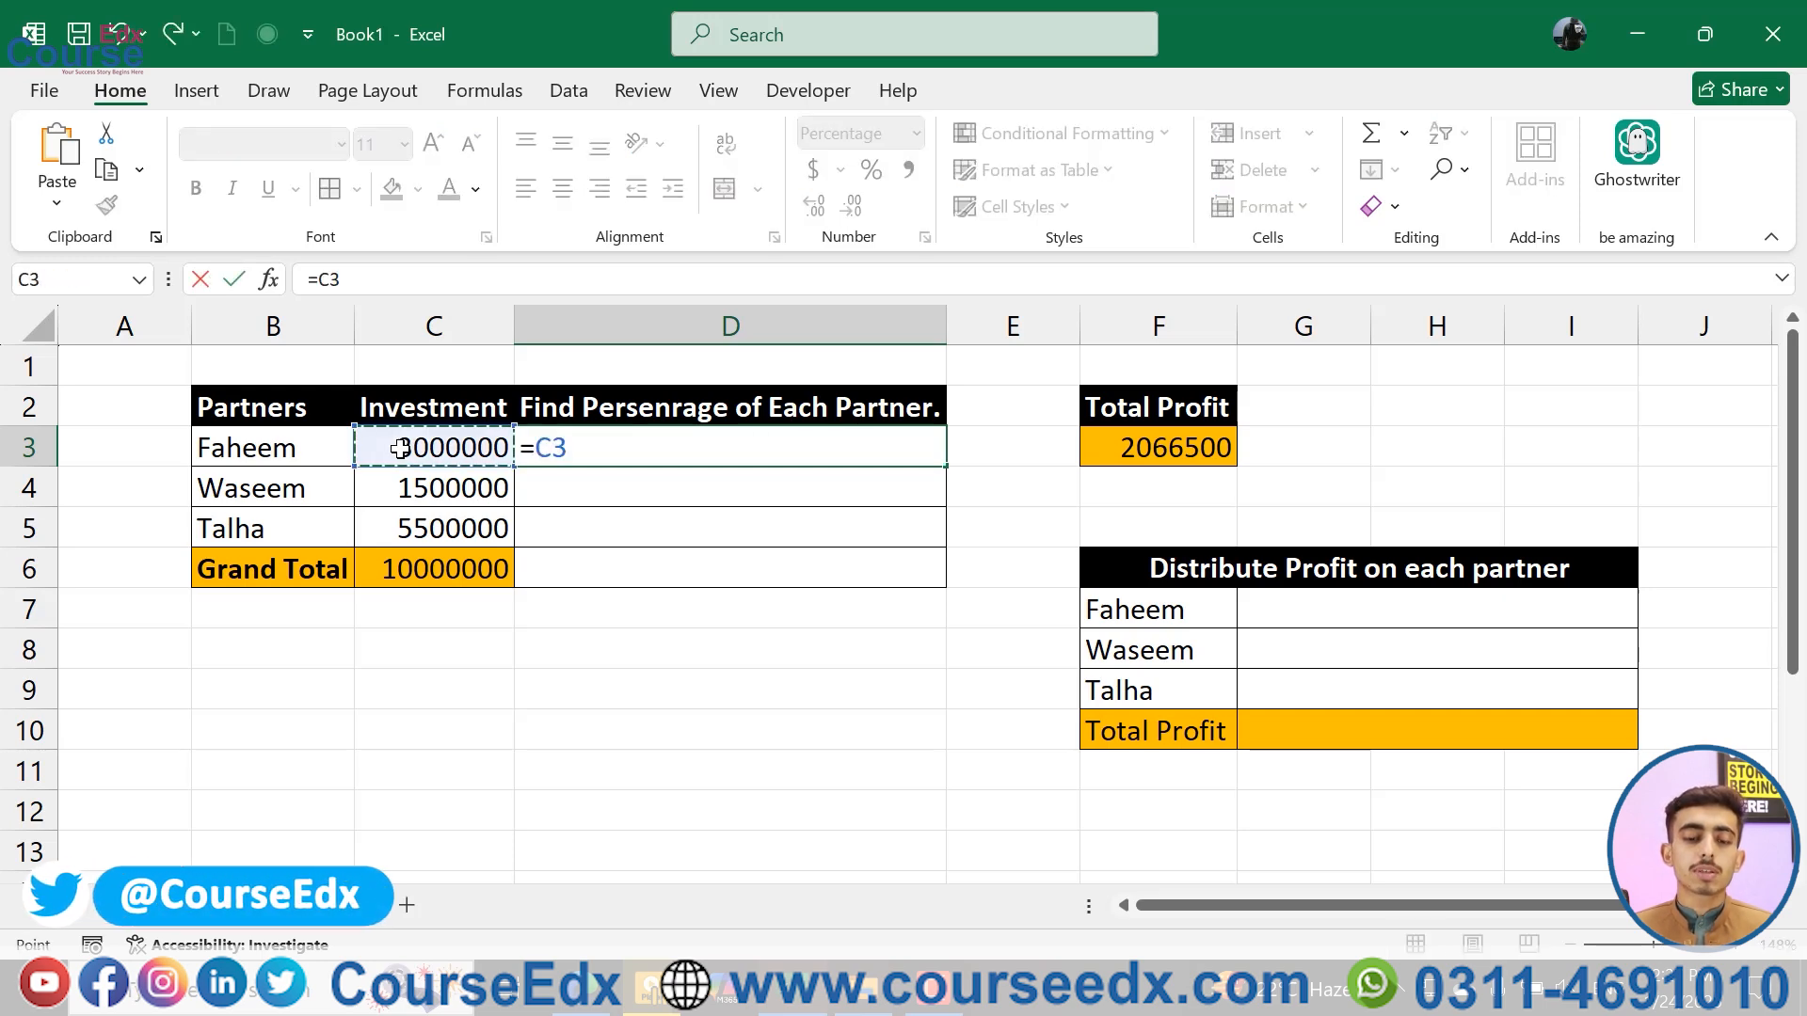
pyautogui.write('/')
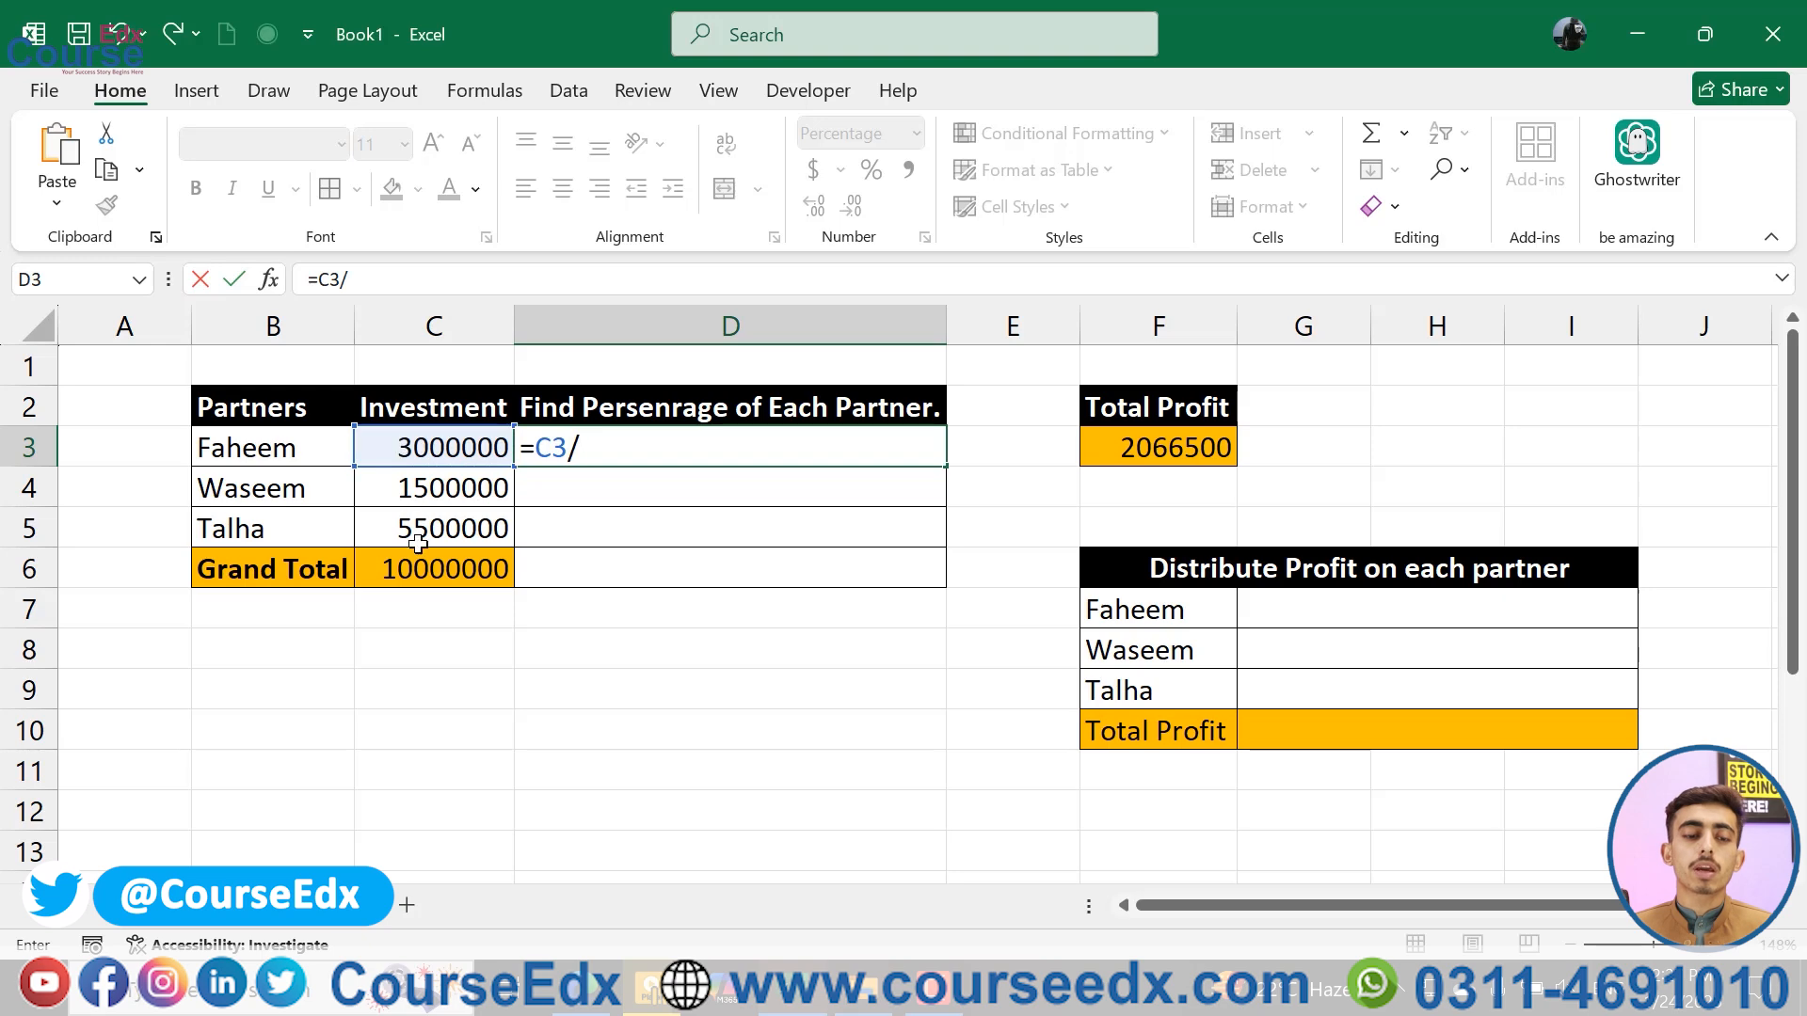
pyautogui.click(458, 574)
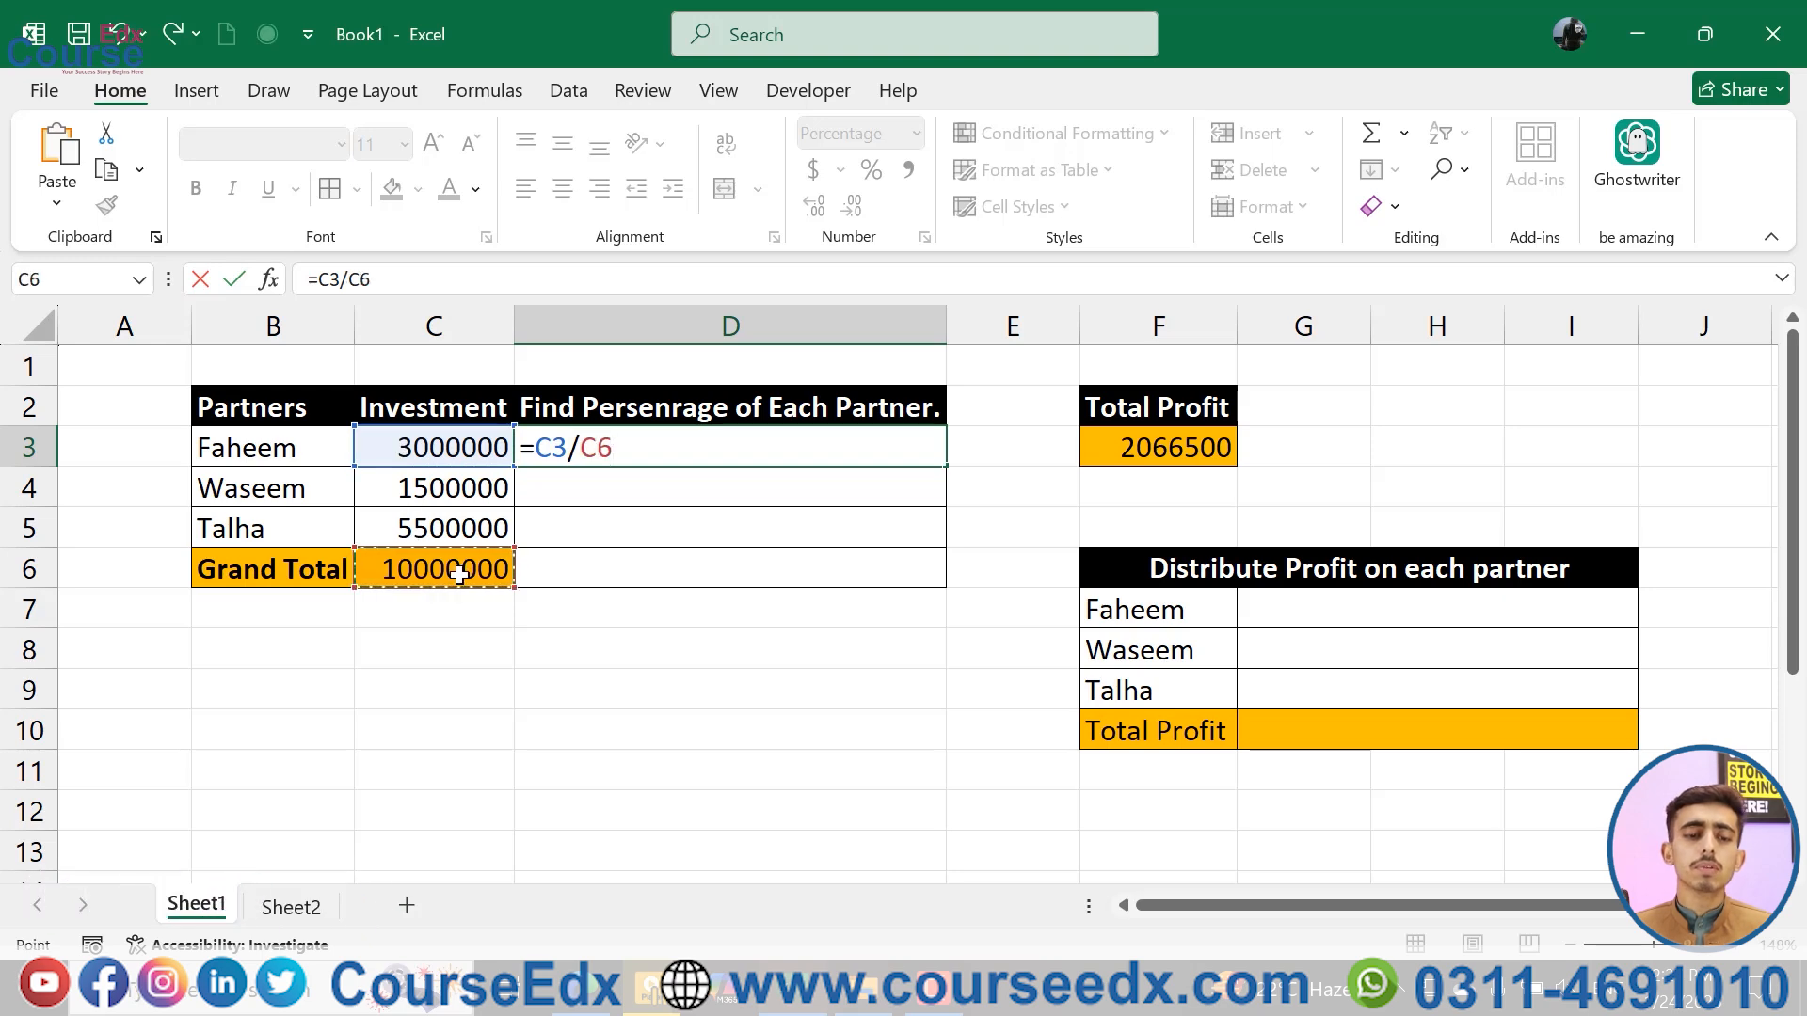
pyautogui.moveTo(615, 447); pyautogui.dragTo(580, 447)
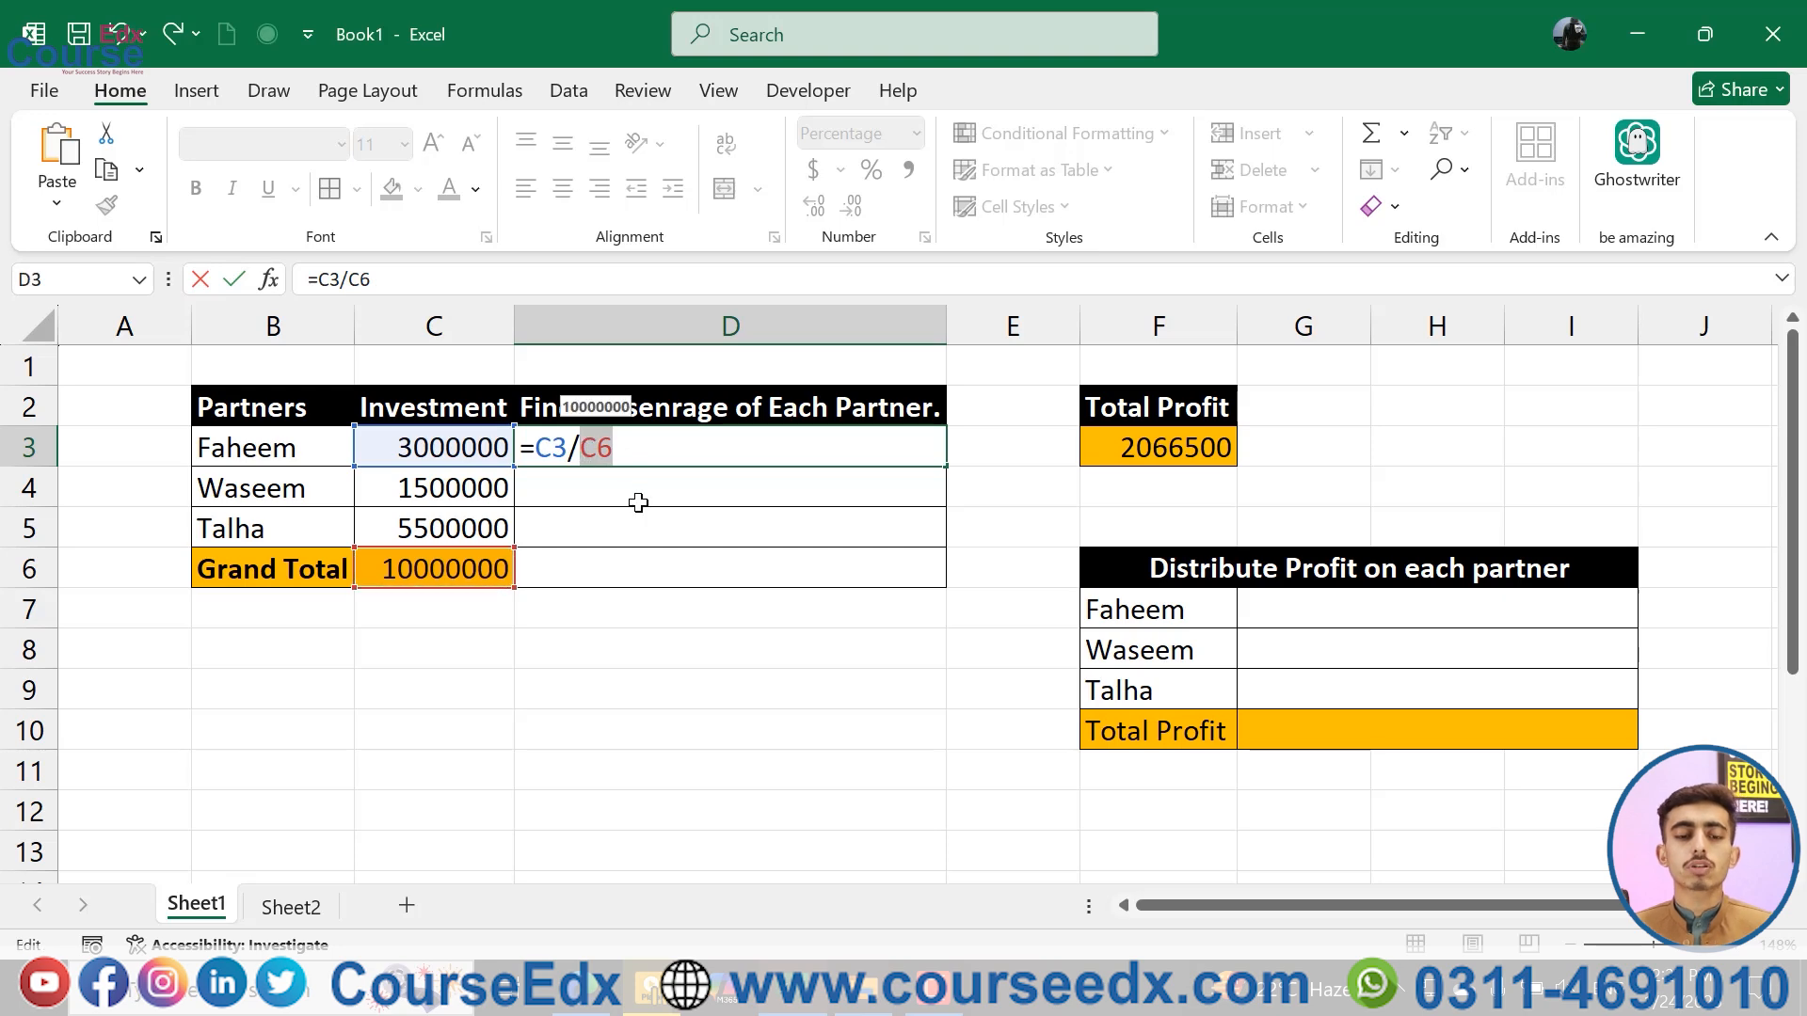
pyautogui.press('F4')
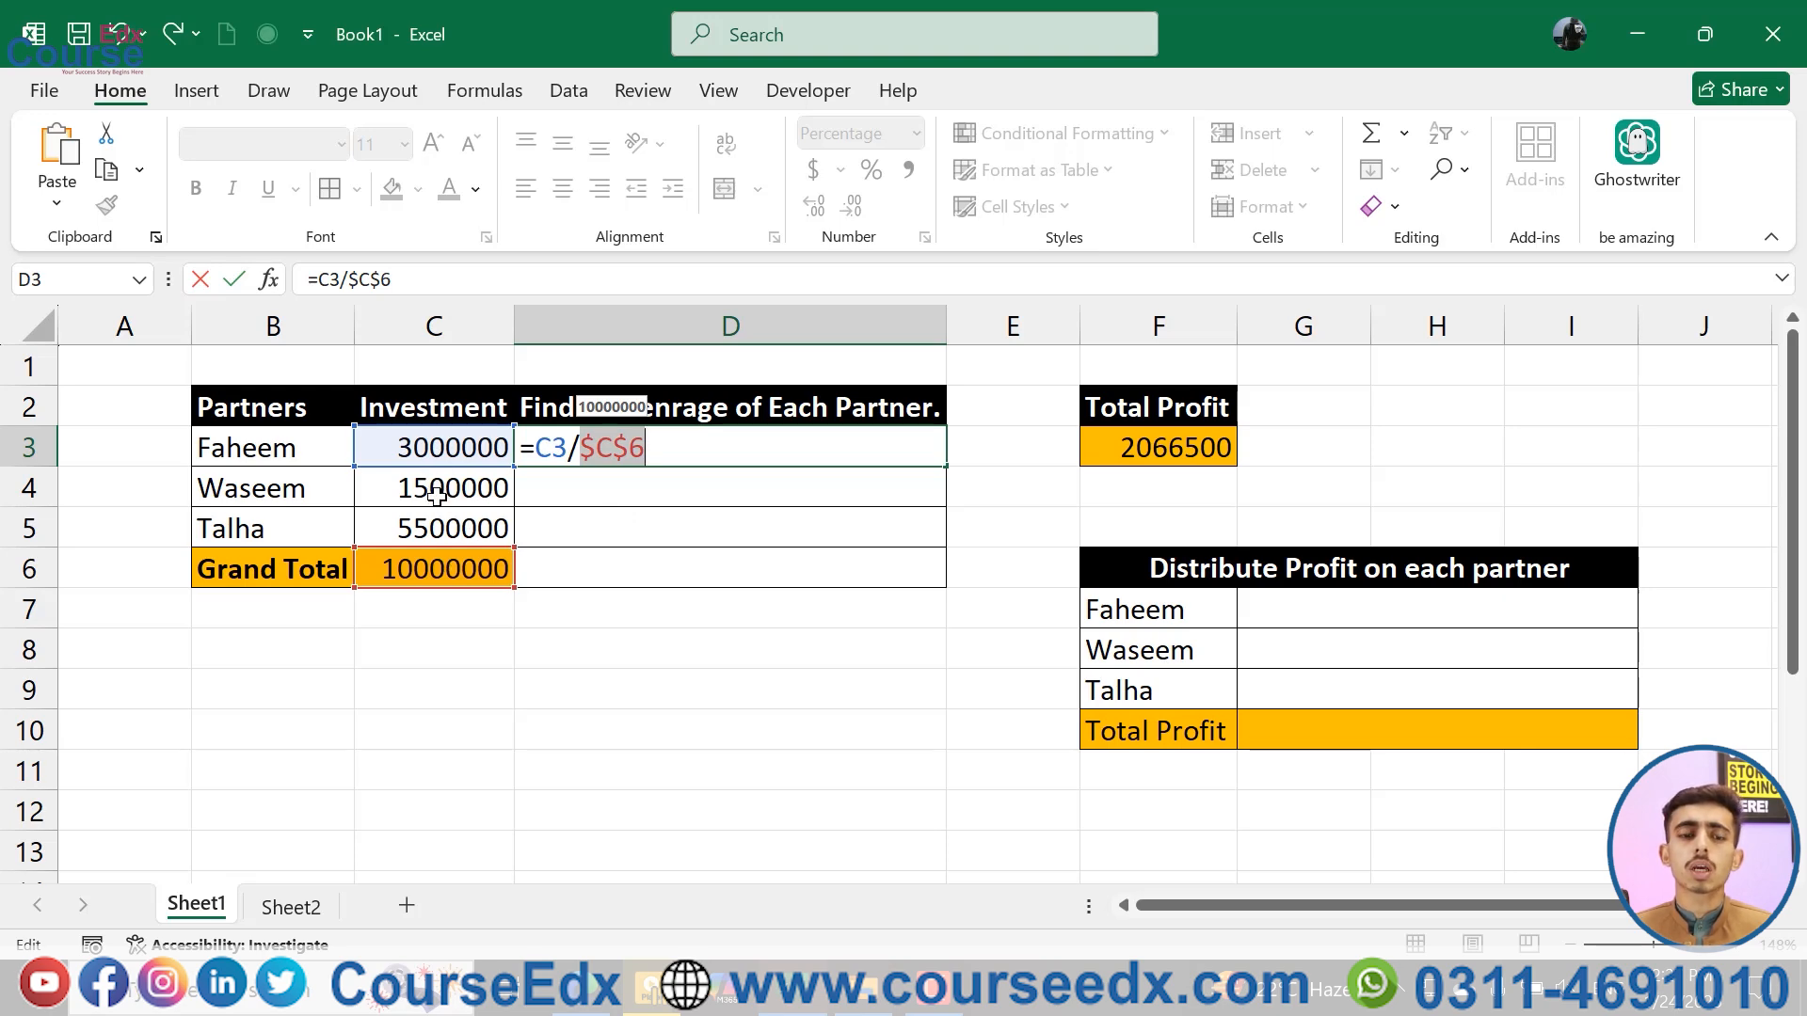
pyautogui.press('F4')
pyautogui.press('F4')
pyautogui.press('F4')
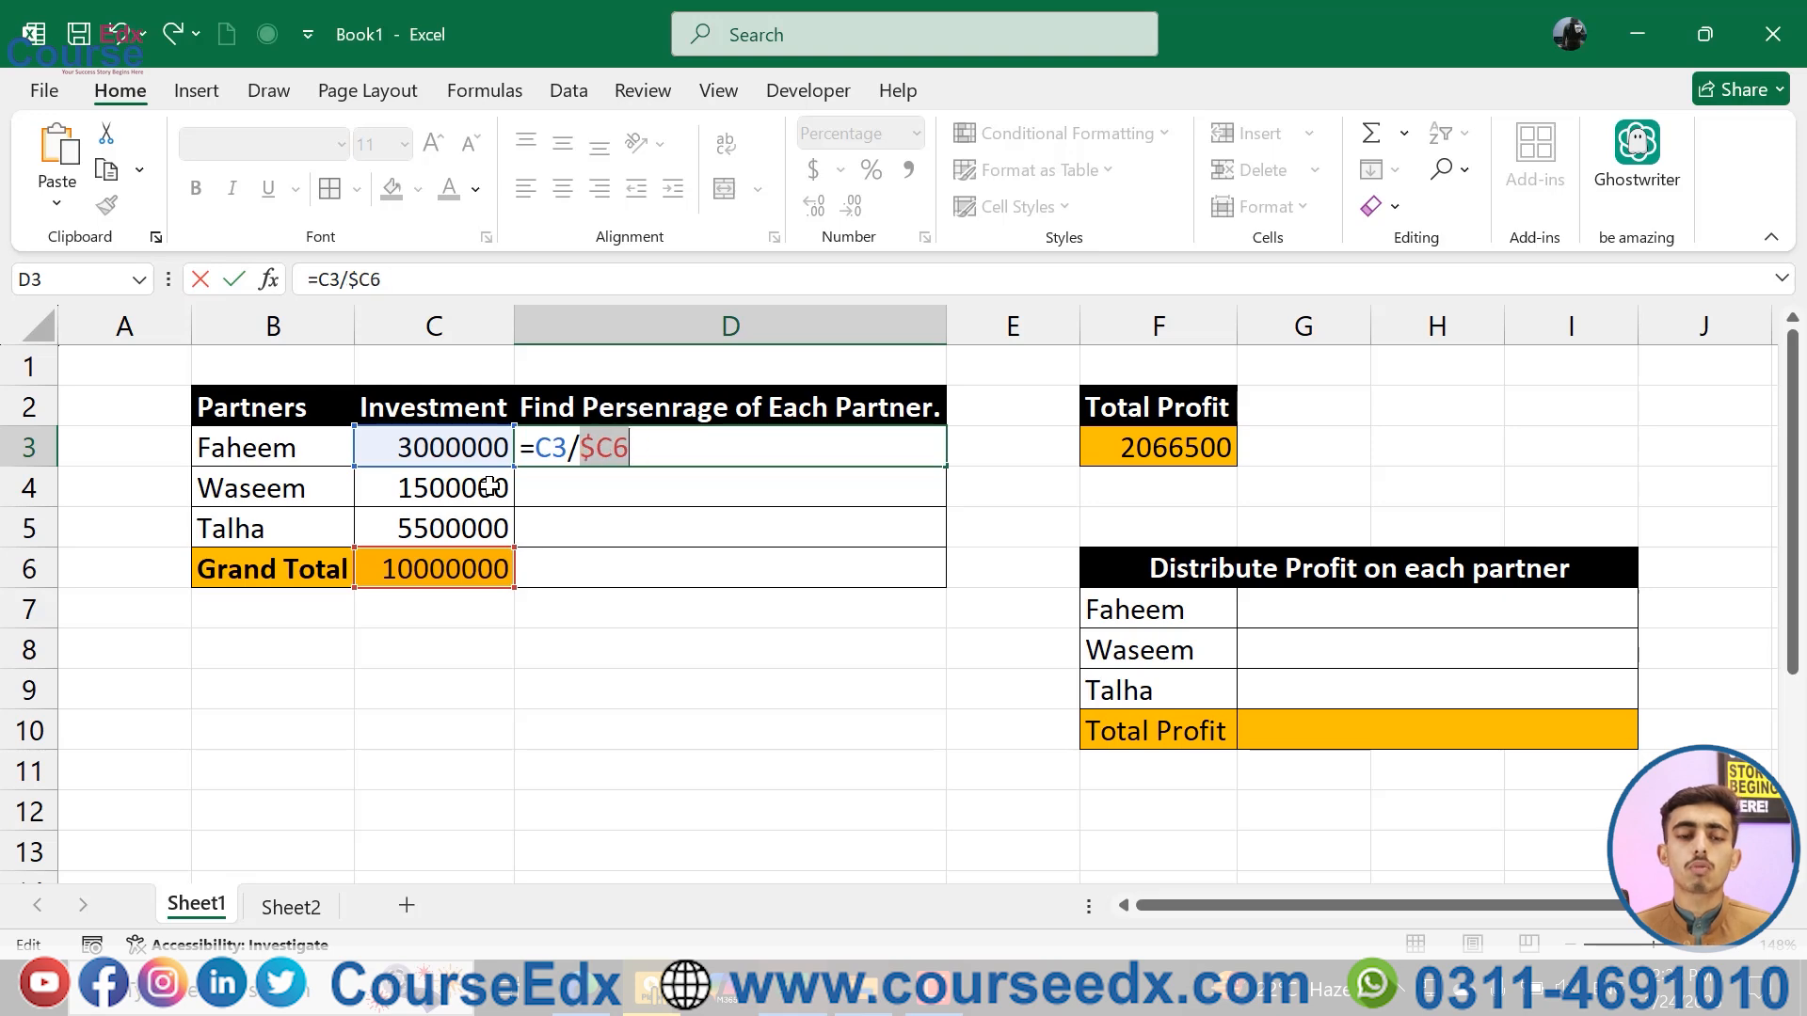
pyautogui.hotkey('ctrl', 'Return')
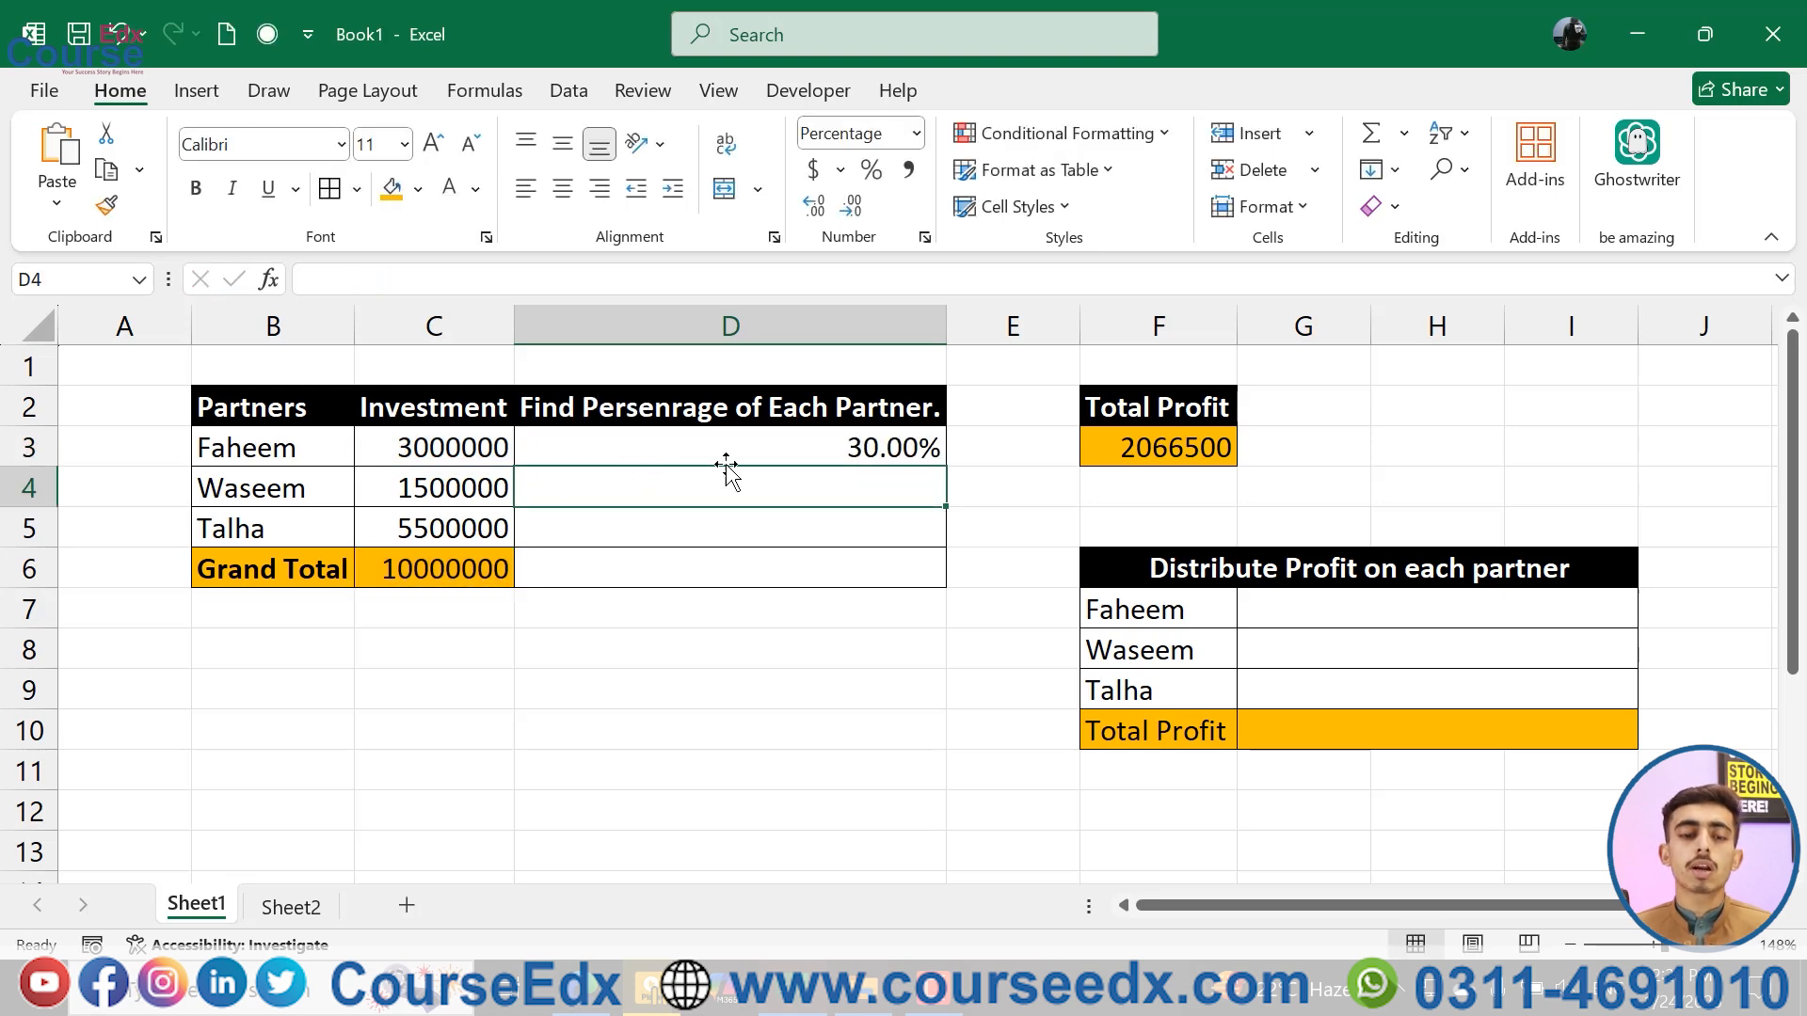
# - Fill the formula in D3 down through D5 and inspect the copied formula in D4
pyautogui.moveTo(938, 458); pyautogui.dragTo(940, 536)
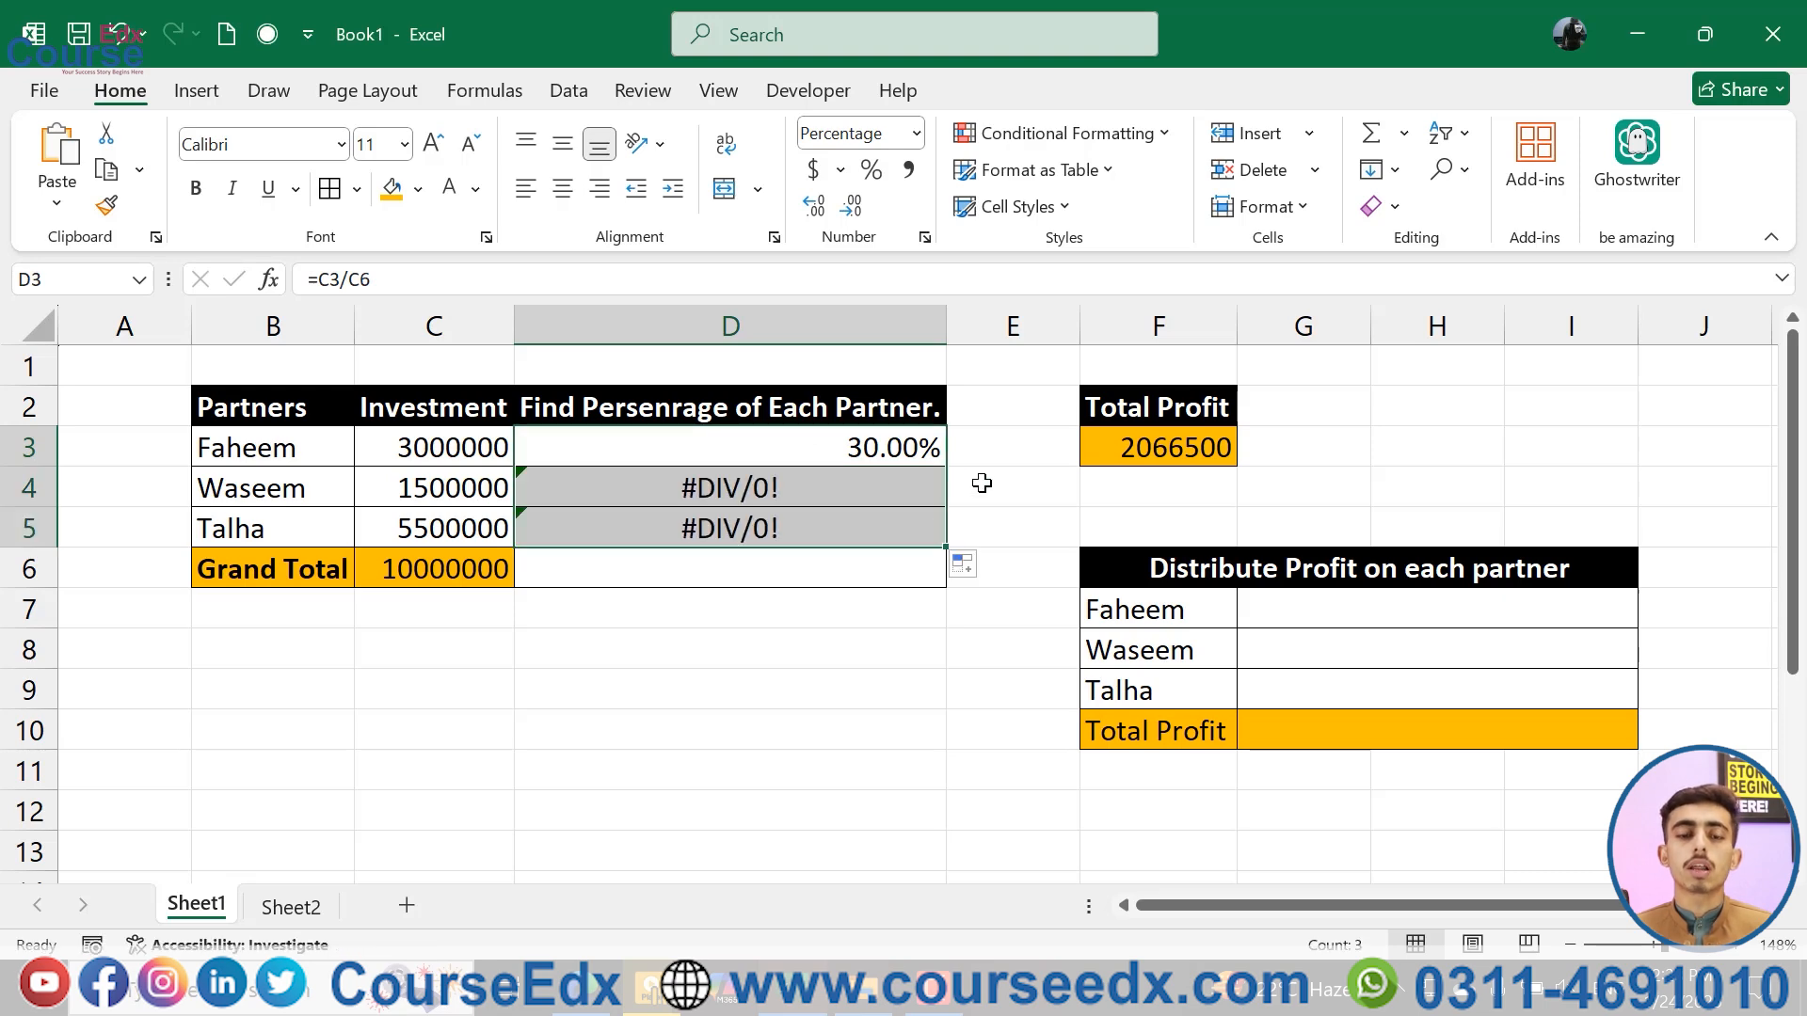
pyautogui.doubleClick(826, 491)
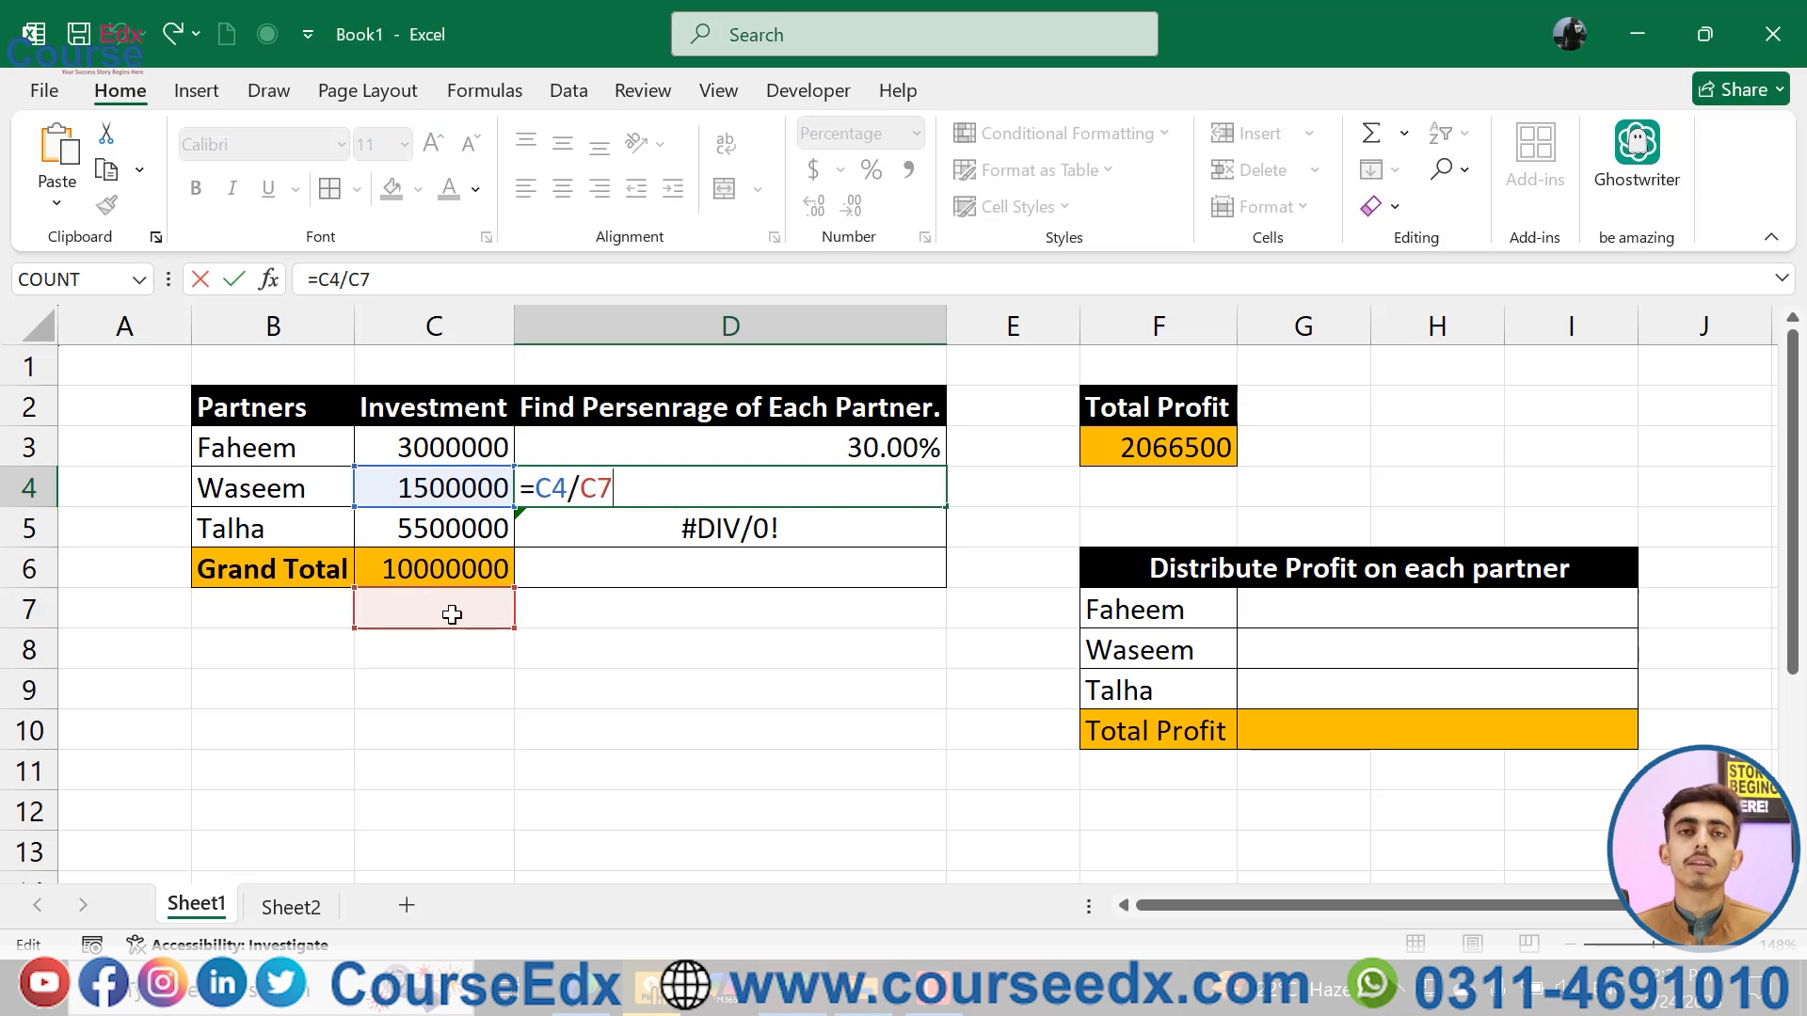
pyautogui.press('Return')
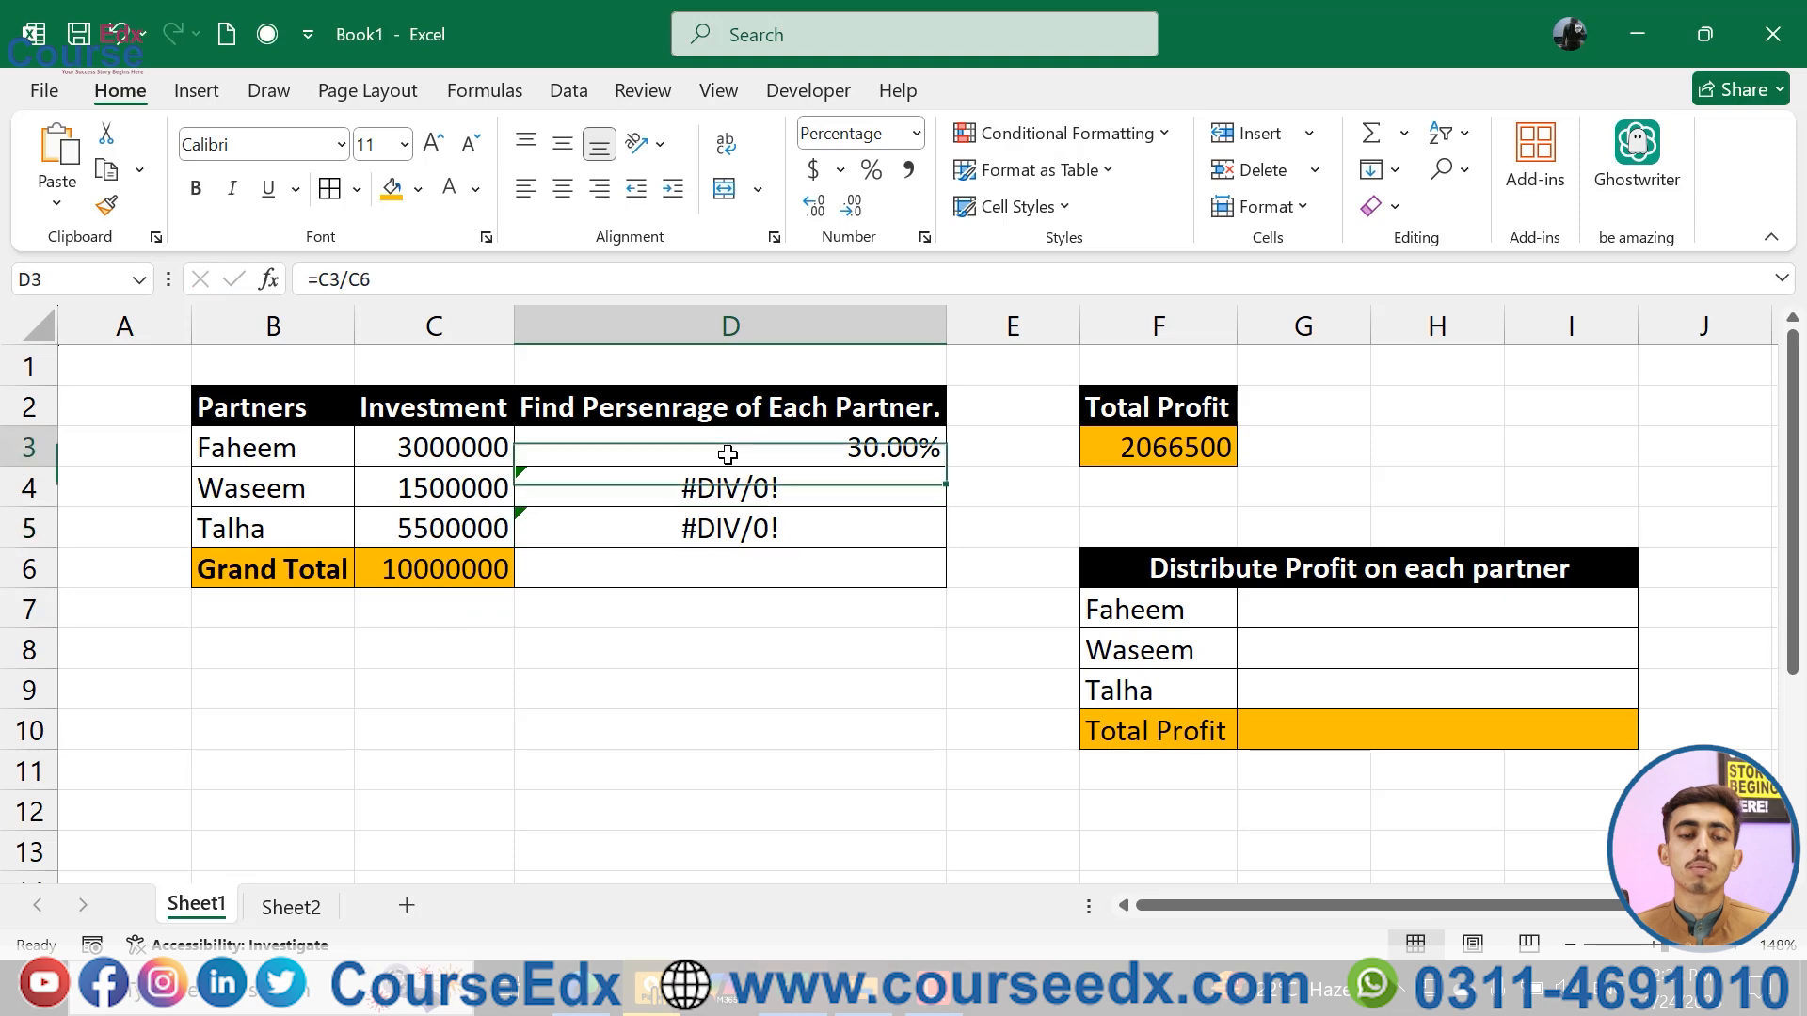
# - Make the grand total reference in D3 absolute, giving =C3/$C$6, and fill the formula down through D5
pyautogui.doubleClick(727, 450)
pyautogui.doubleClick(605, 450)
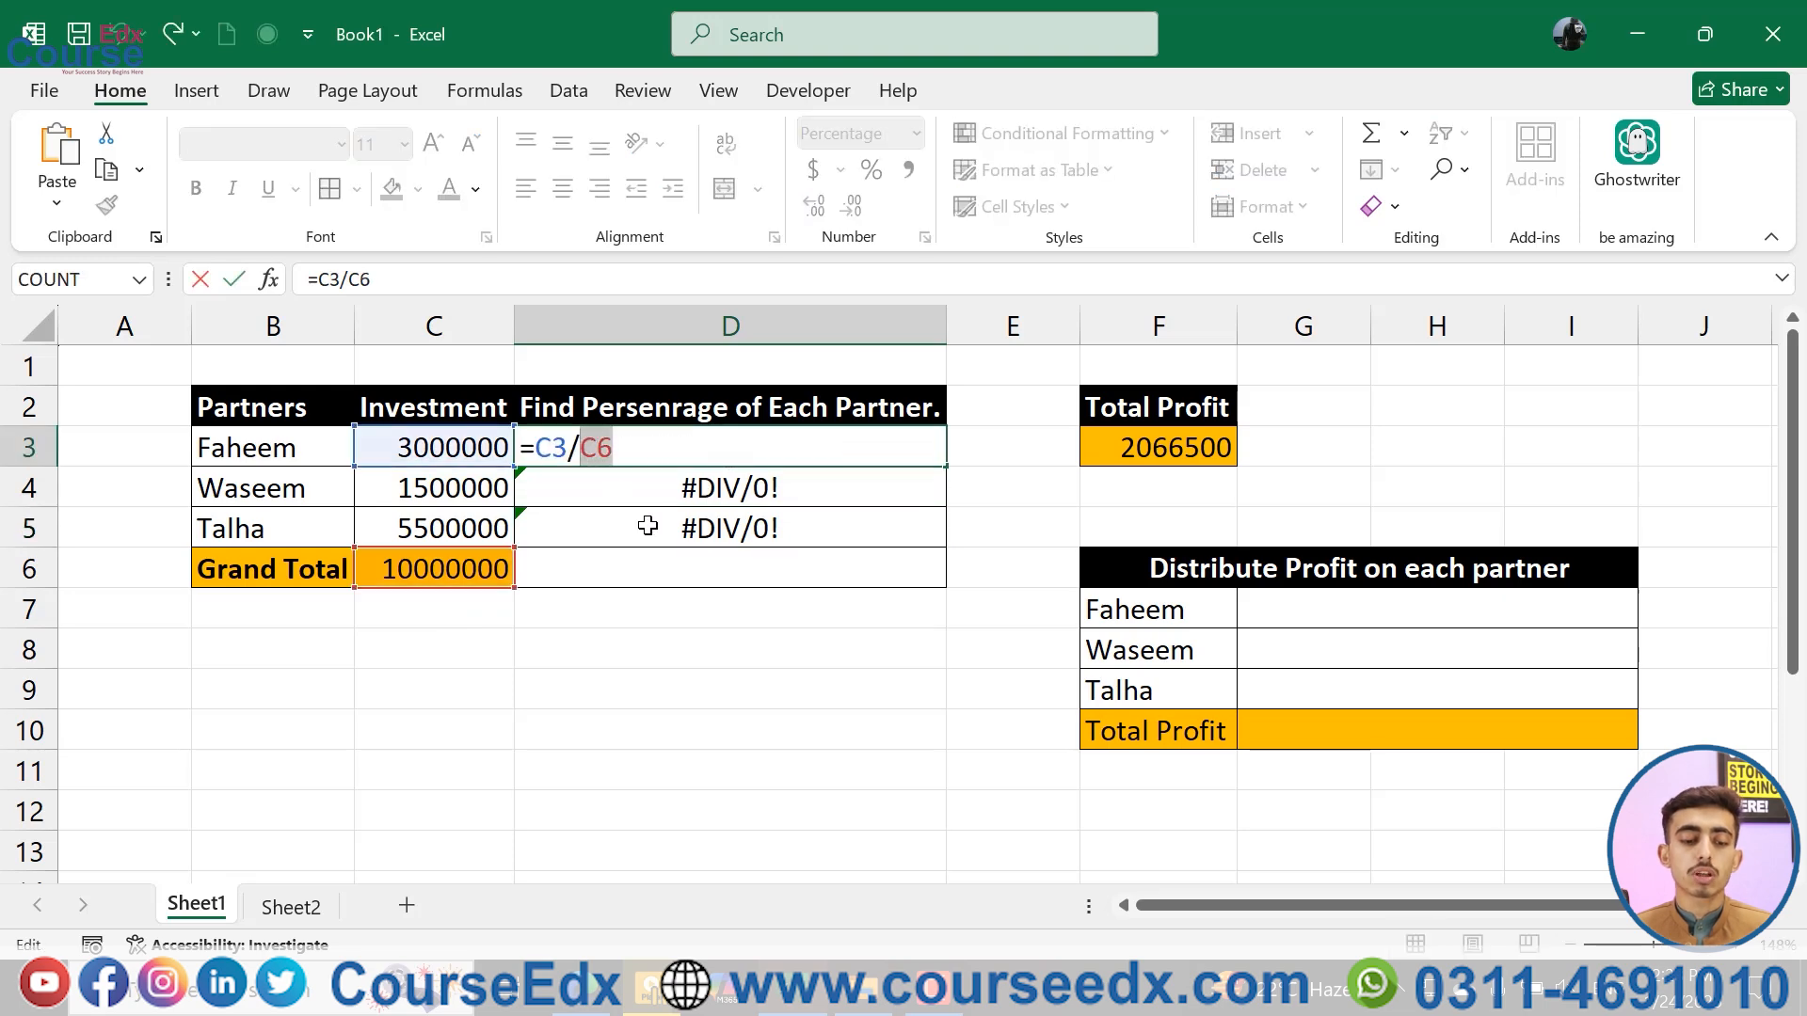
pyautogui.press('F4')
pyautogui.press('Return')
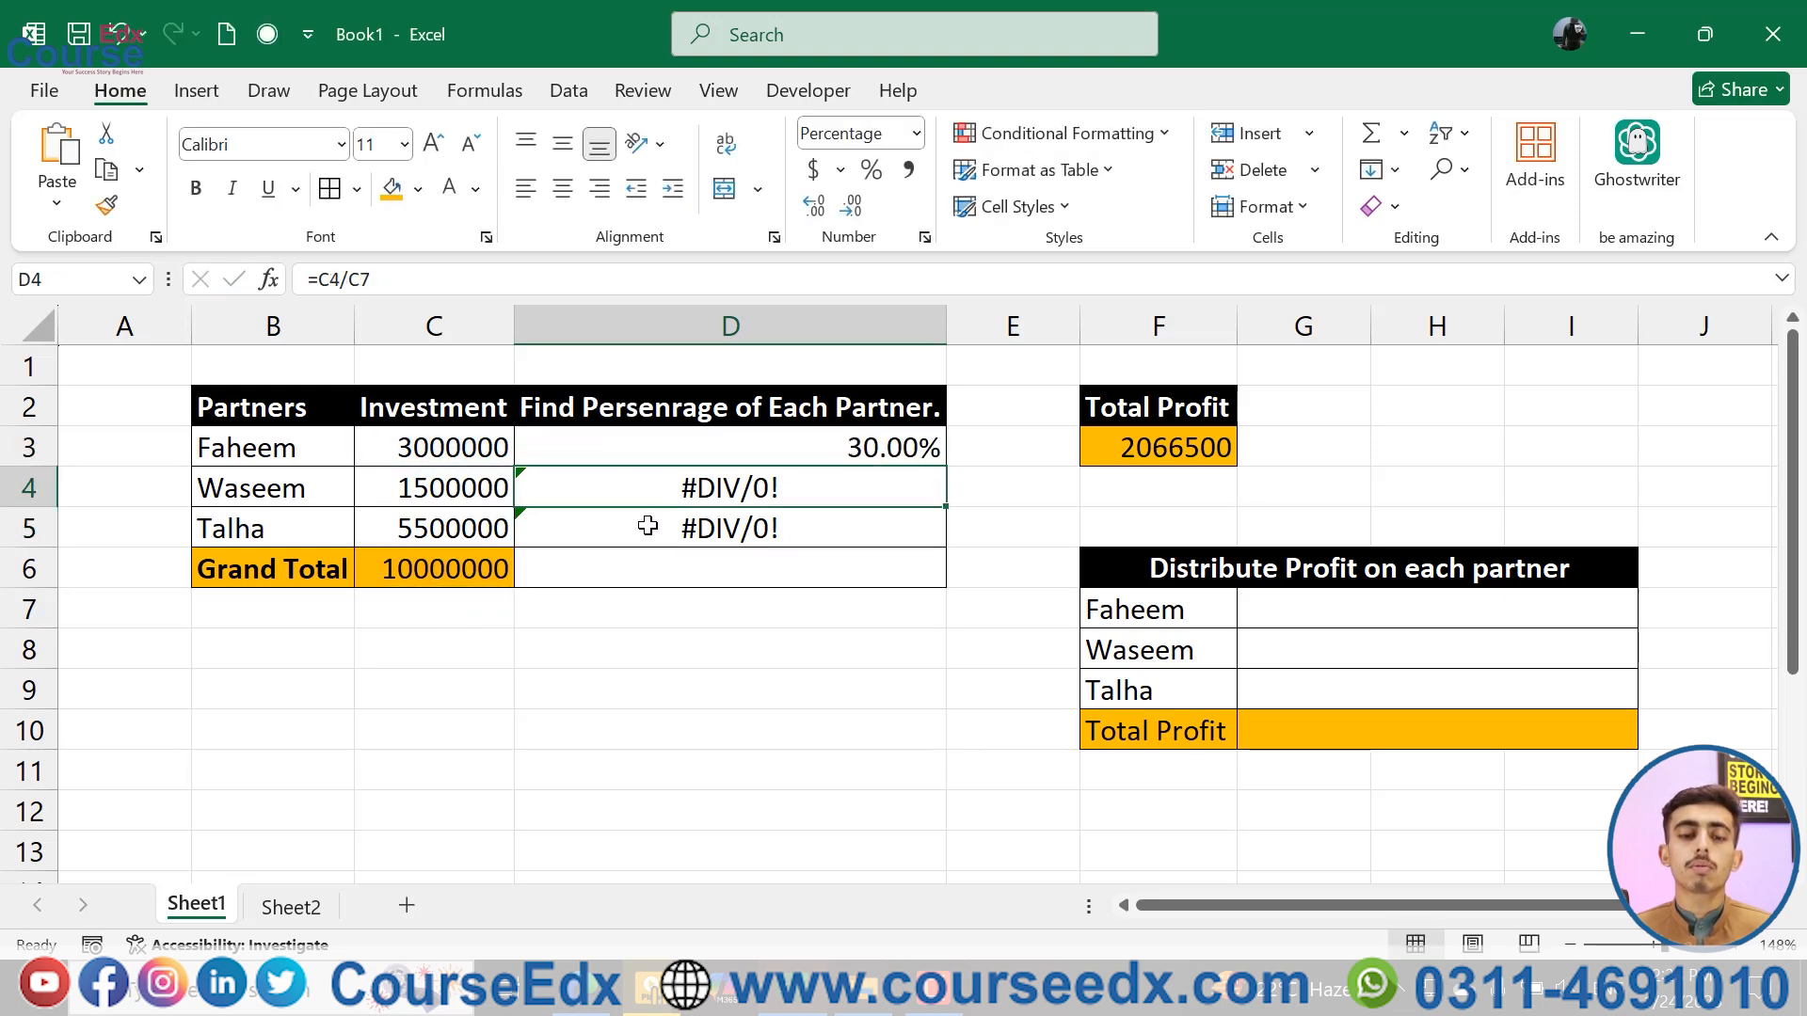
pyautogui.click(880, 455)
pyautogui.moveTo(941, 457); pyautogui.dragTo(954, 533)
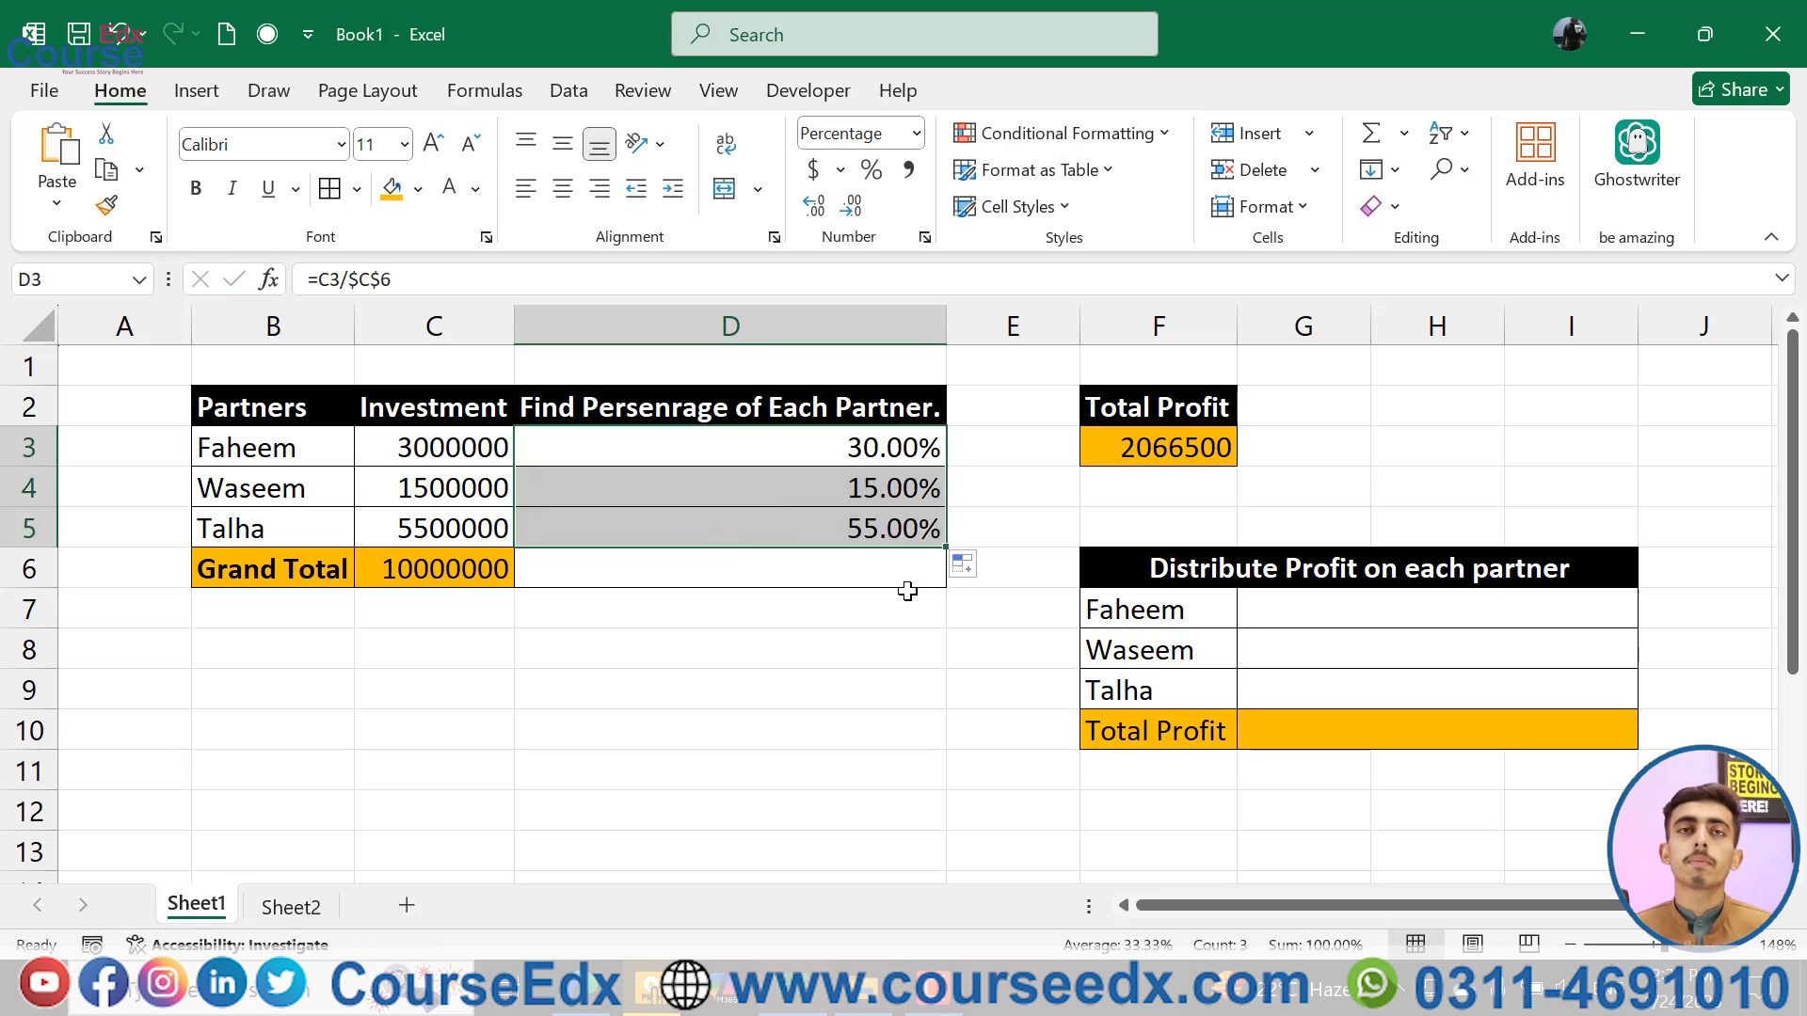
pyautogui.click(807, 568)
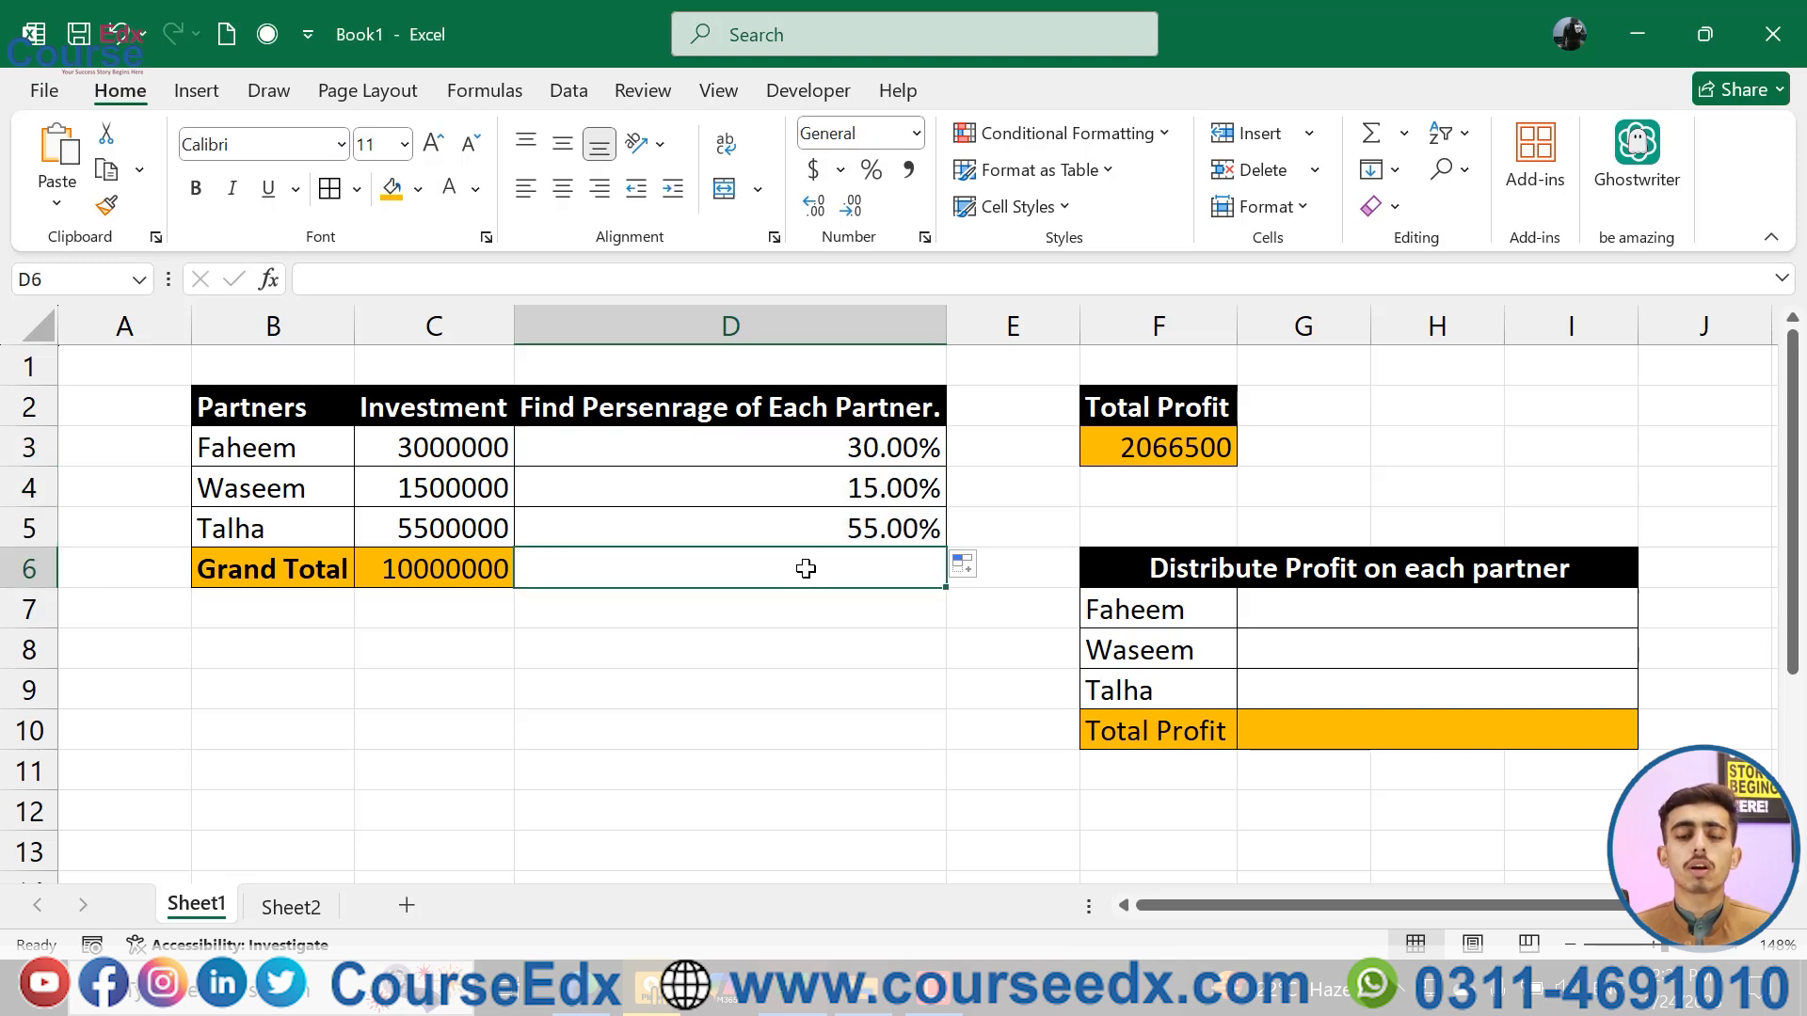
pyautogui.write('=')
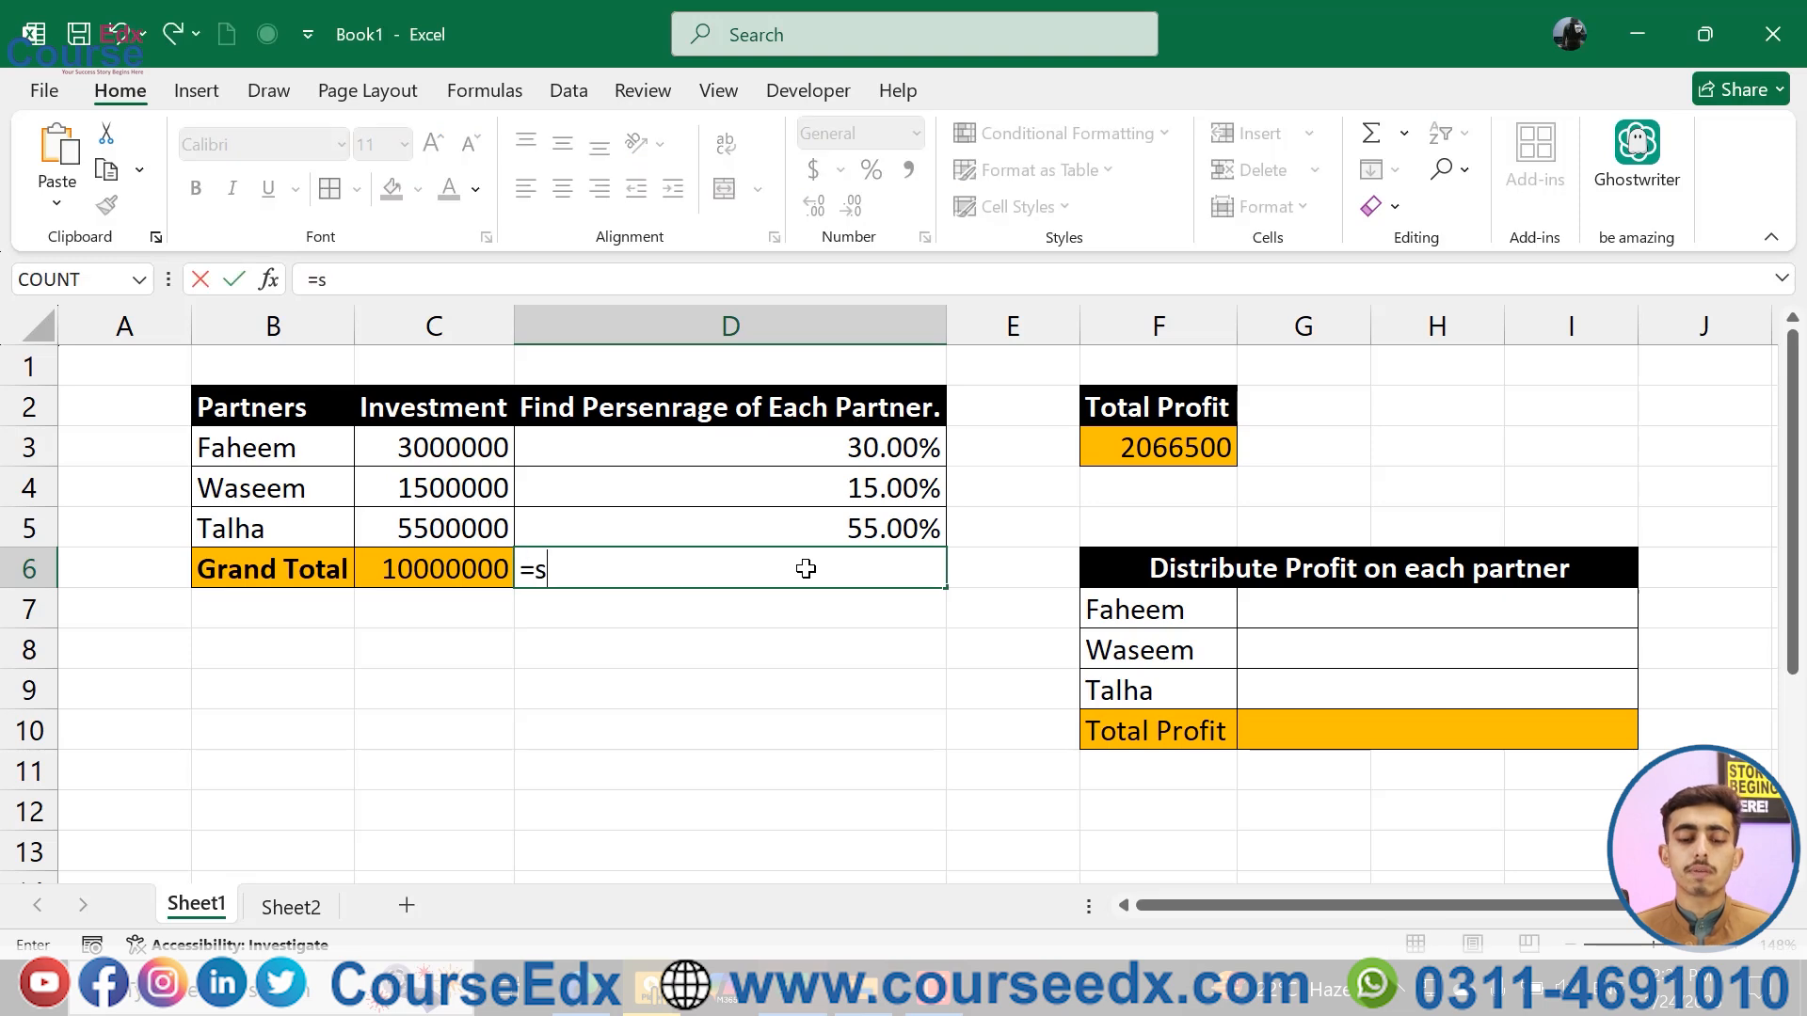
pyautogui.write('sum')
pyautogui.press('BackSpace')
pyautogui.press('BackSpace')
pyautogui.press('BackSpace')
pyautogui.press('BackSpace')
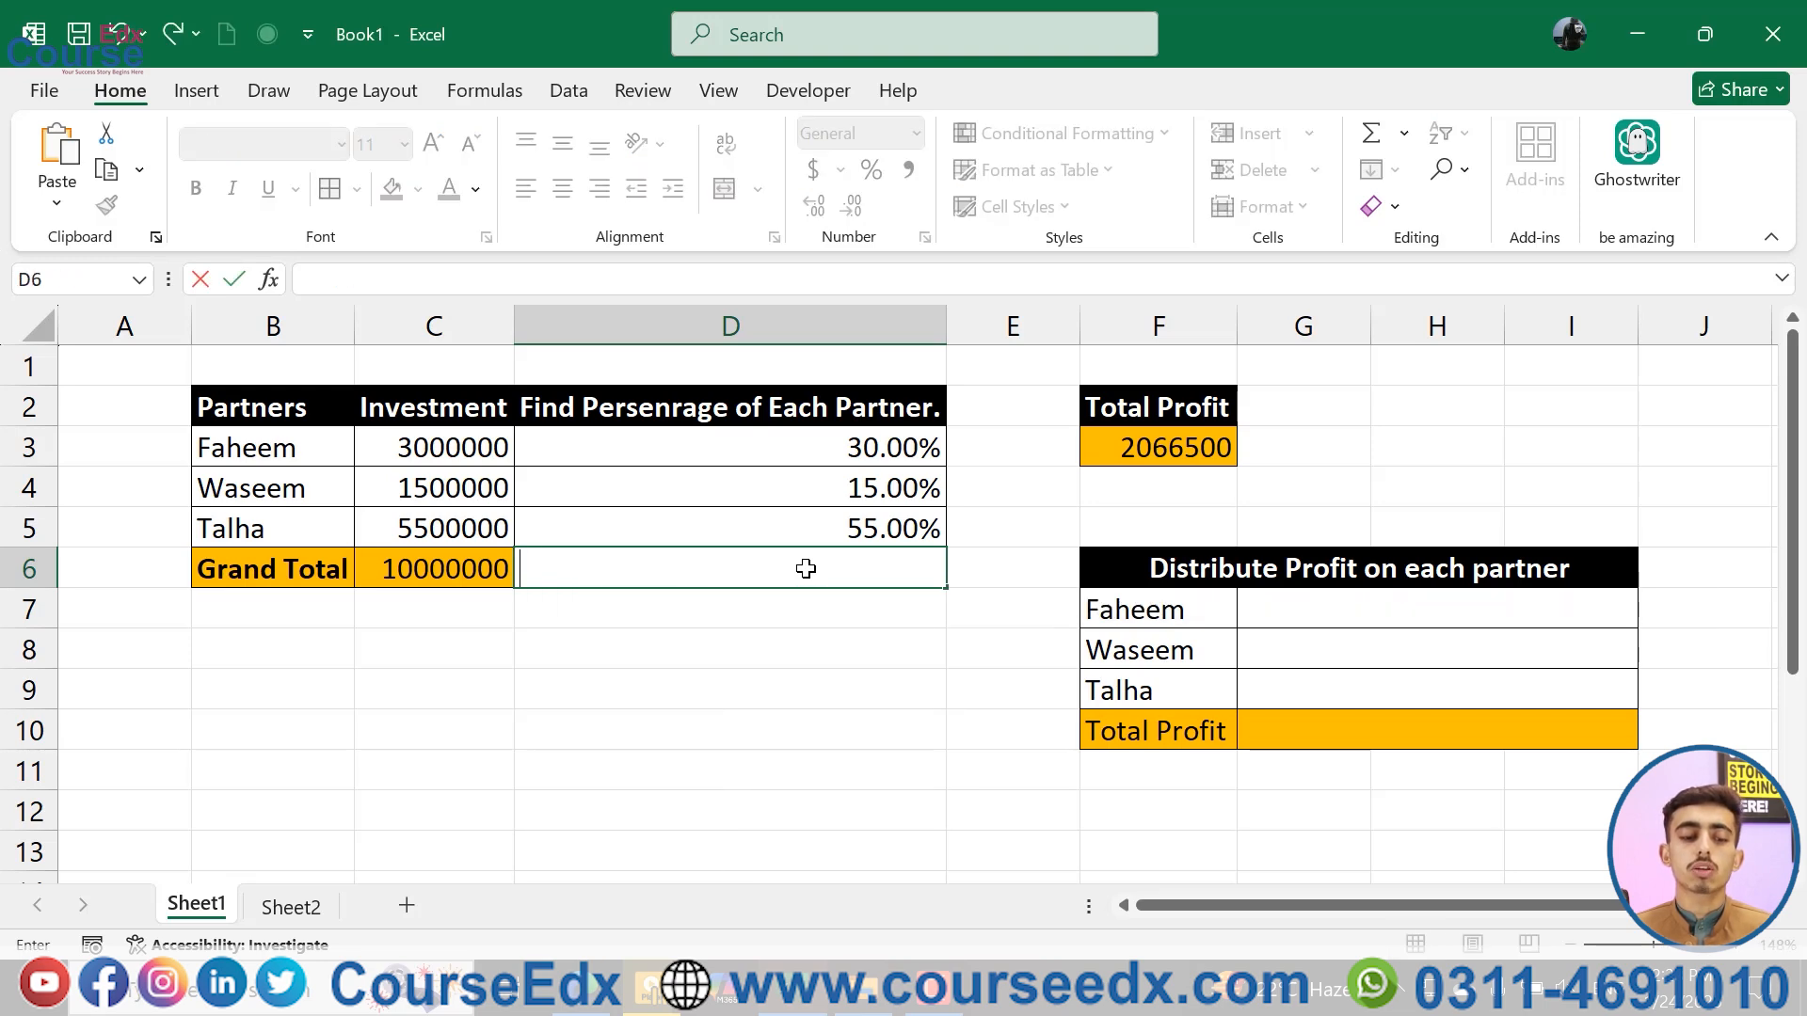
pyautogui.press('Escape')
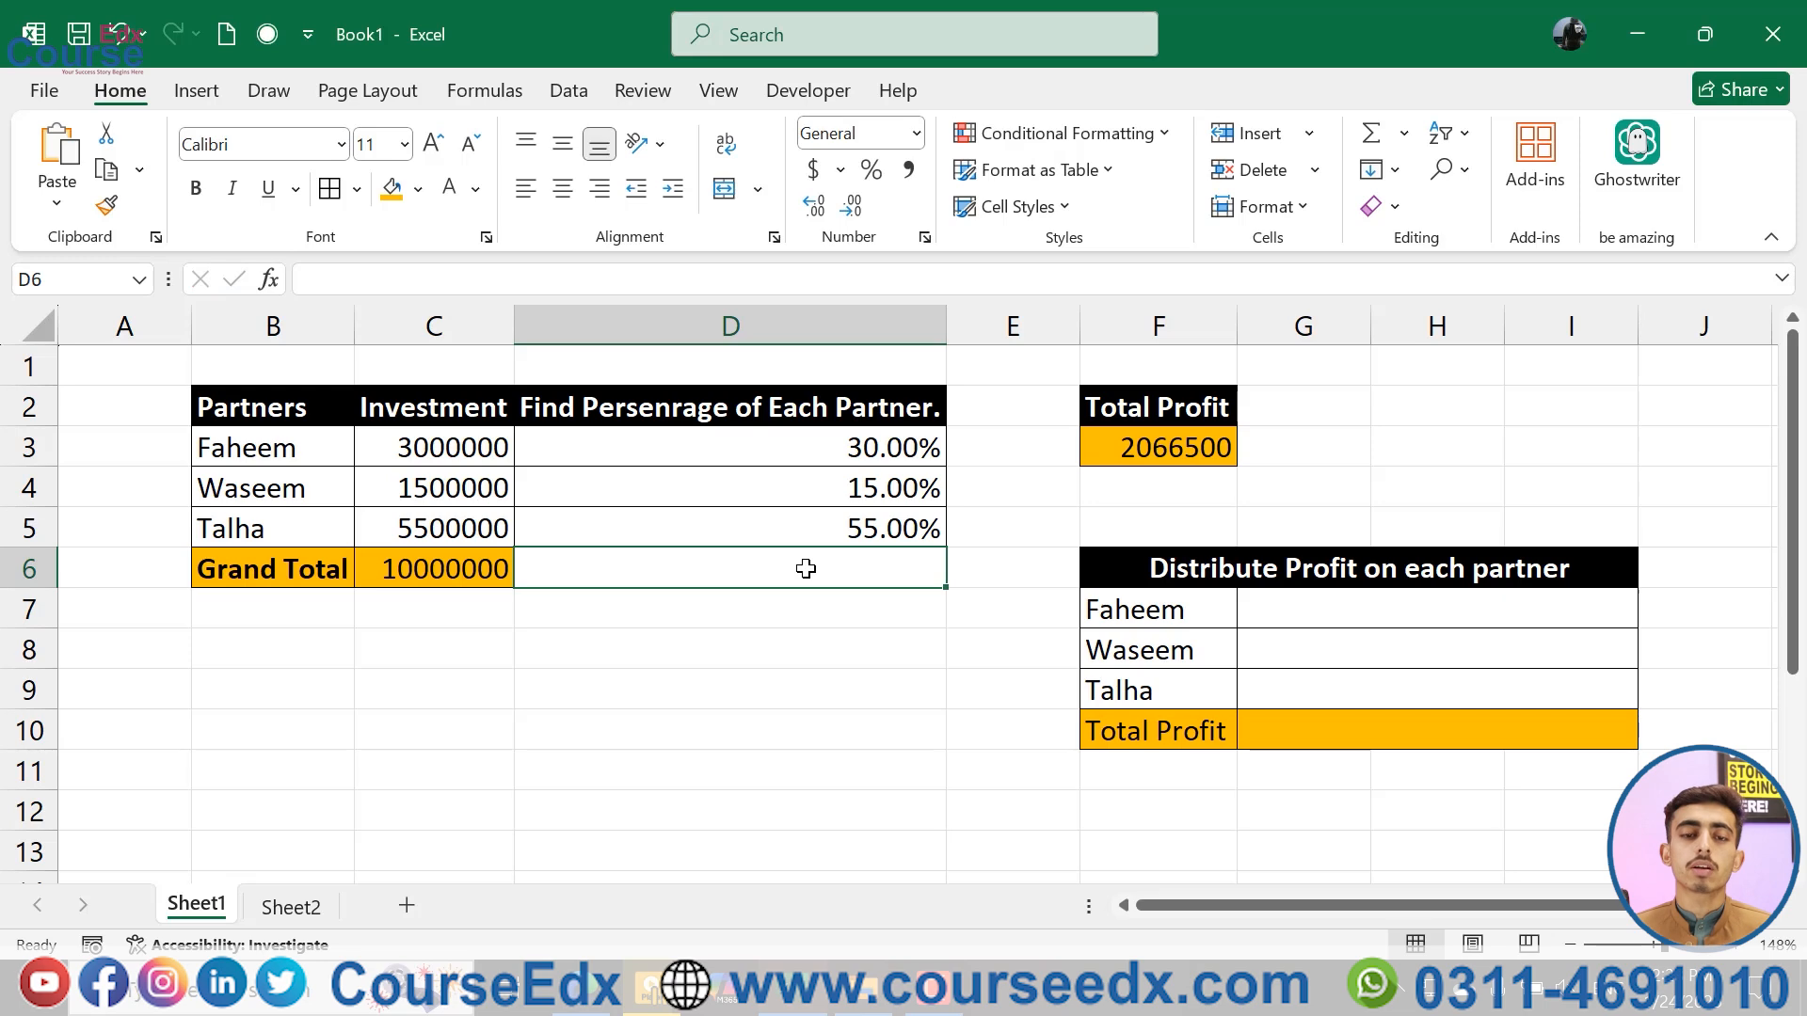
# - Total the partner shares in D6 with =SUM(D3:D5) and format the cell with the orange fill and bold text
pyautogui.hotkey('alt', '=')
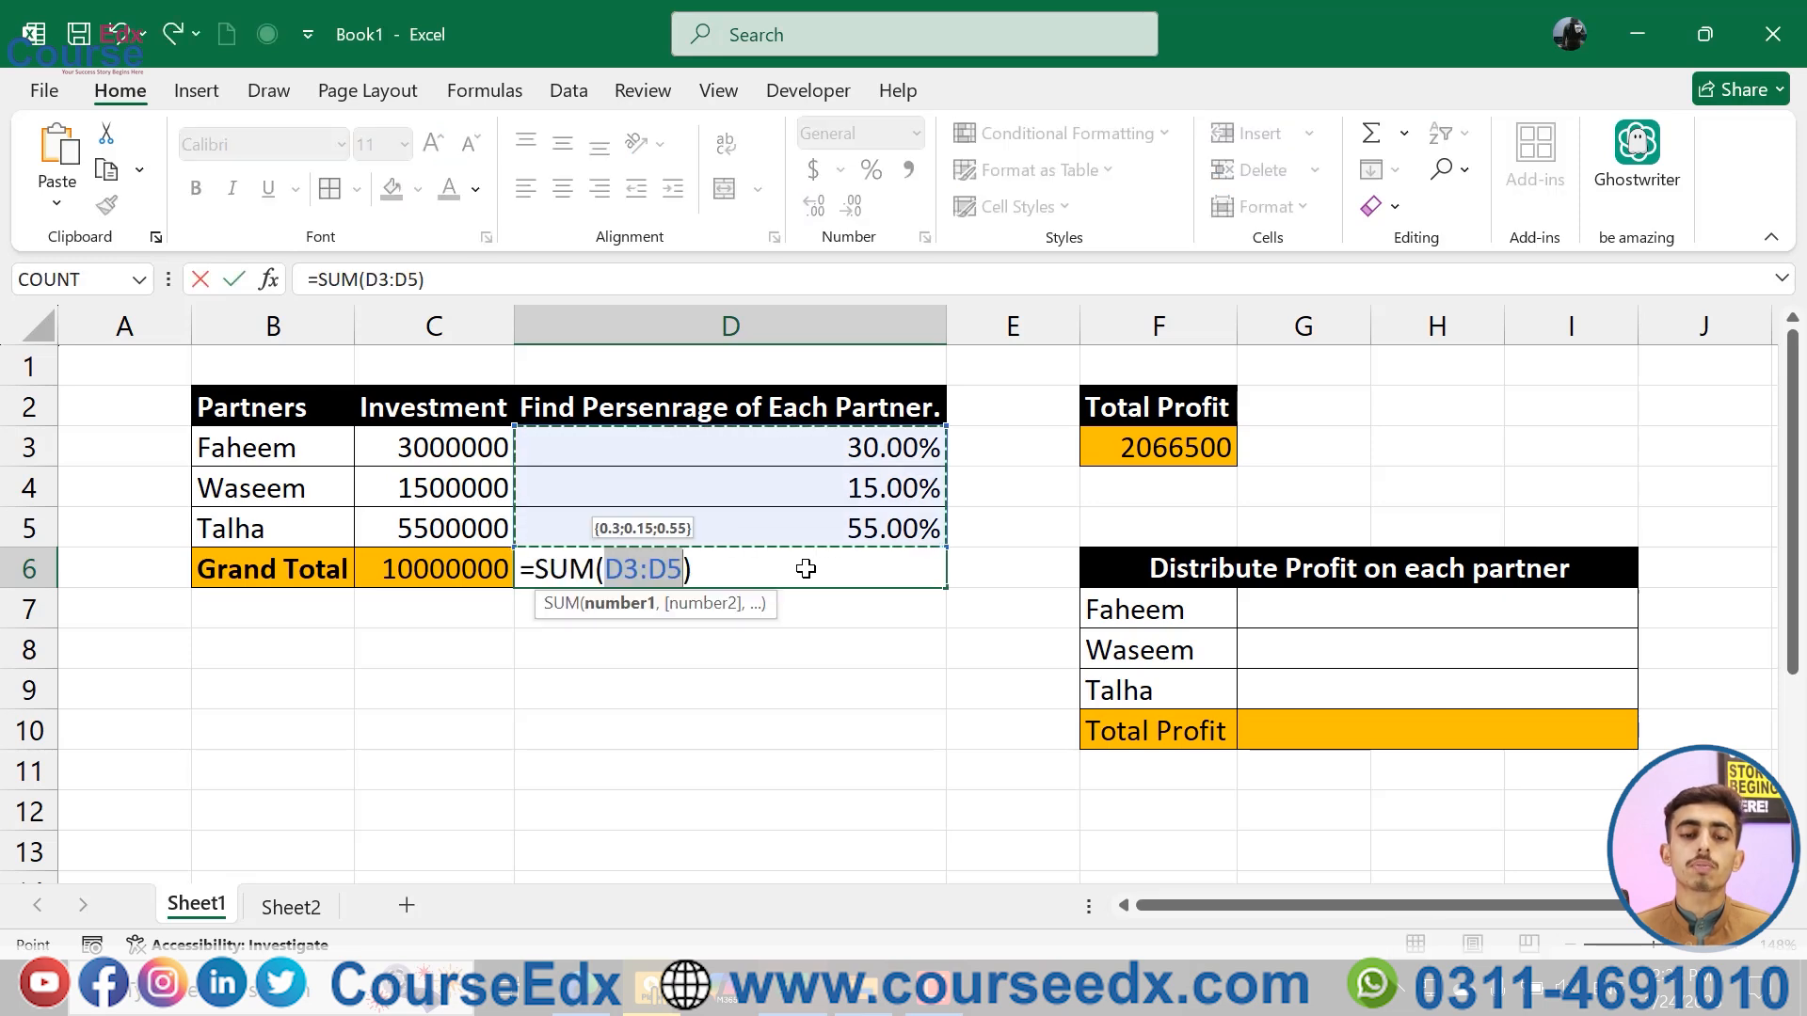
pyautogui.press('Return')
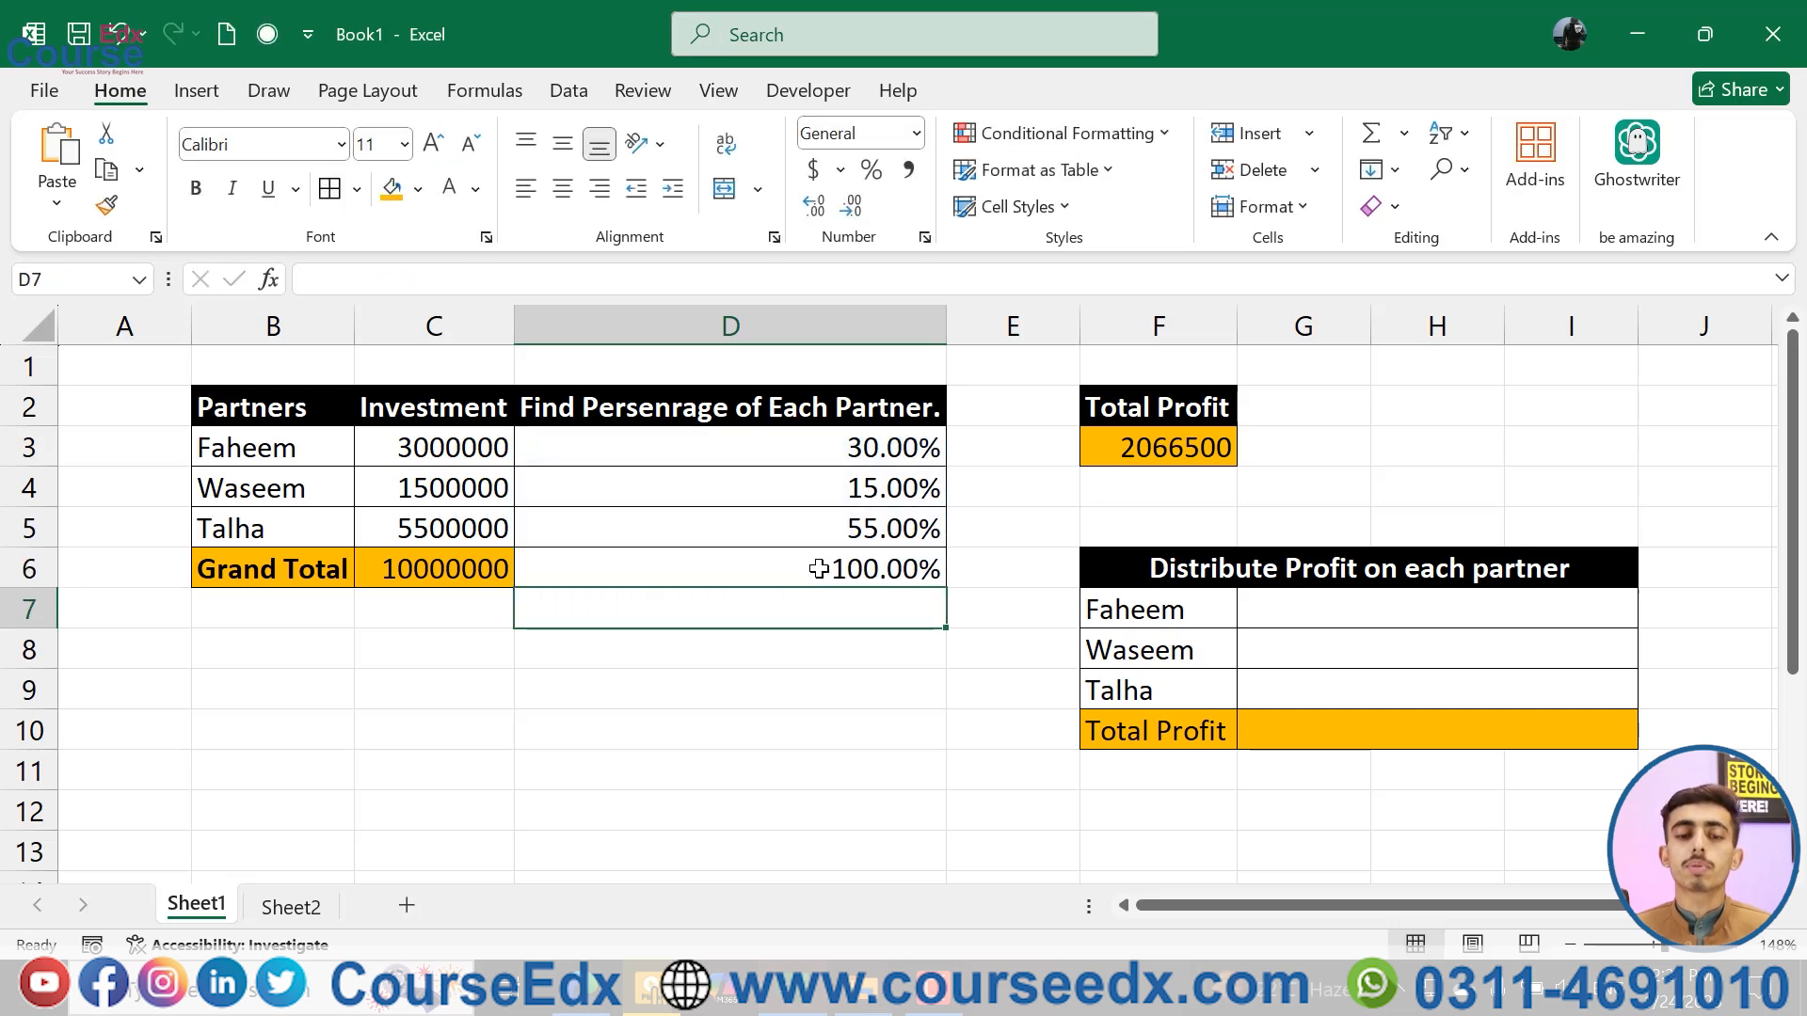
pyautogui.click(805, 569)
pyautogui.click(392, 189)
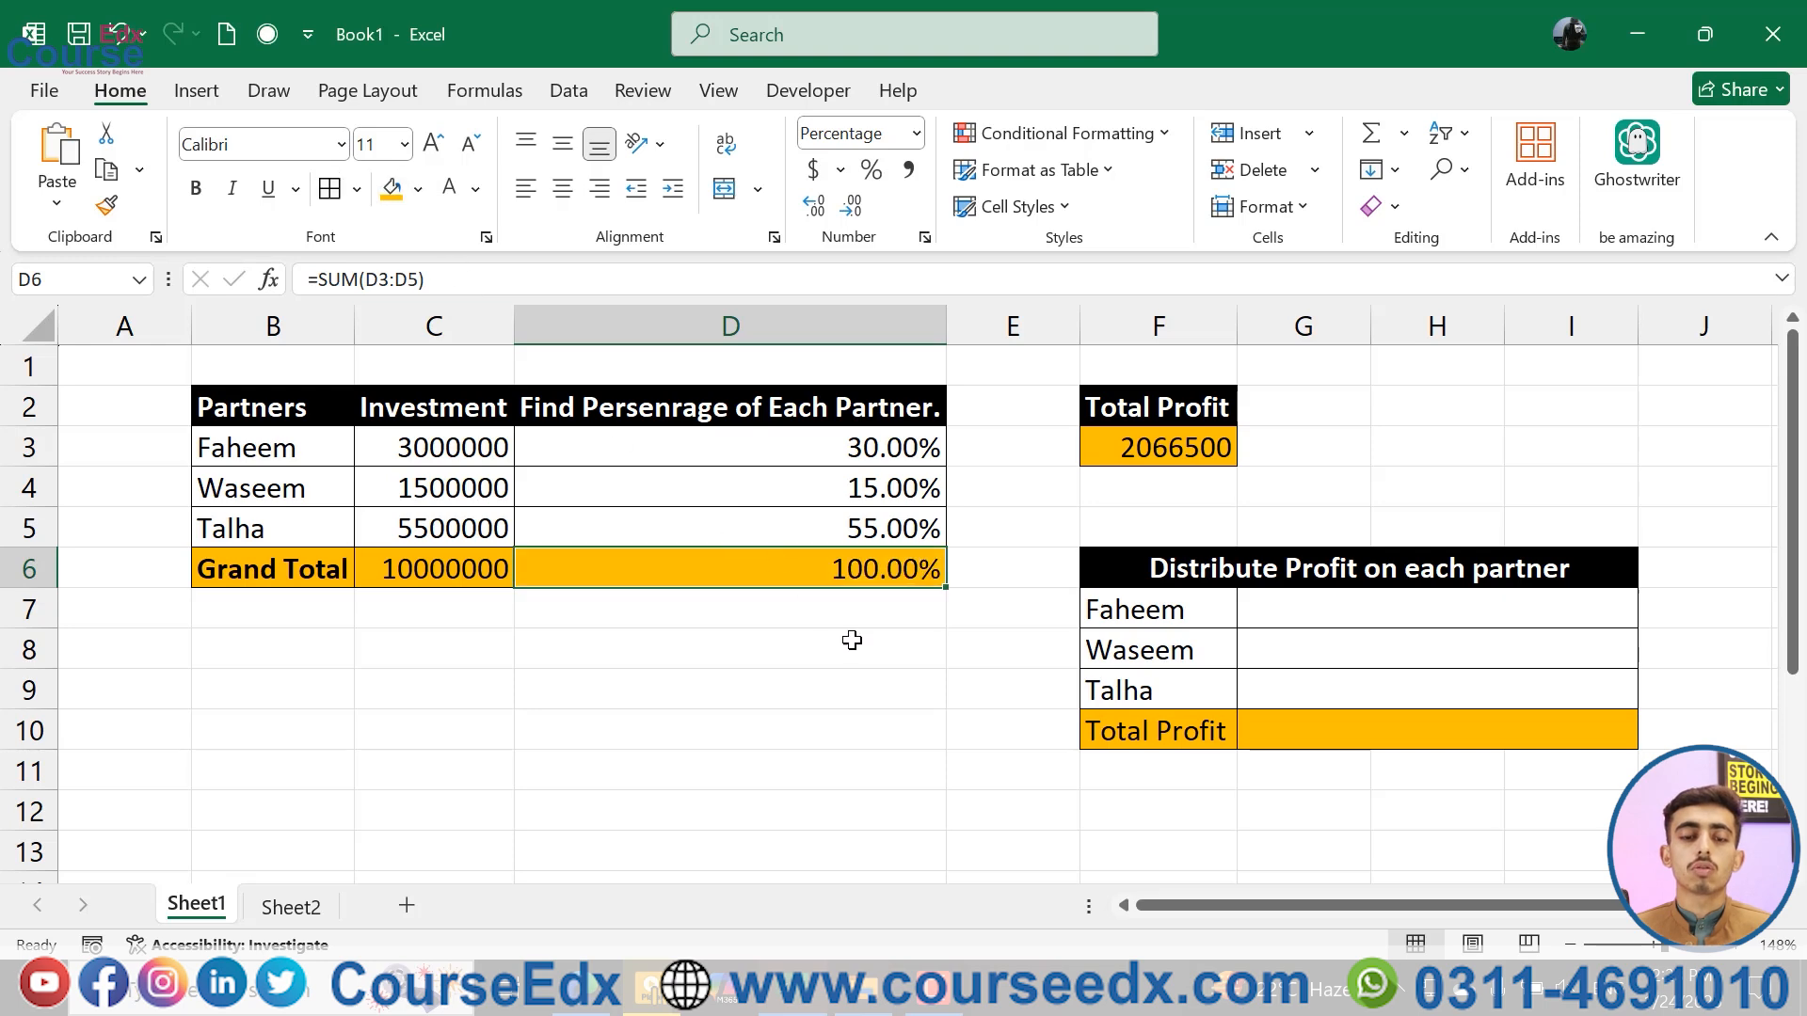
pyautogui.click(196, 188)
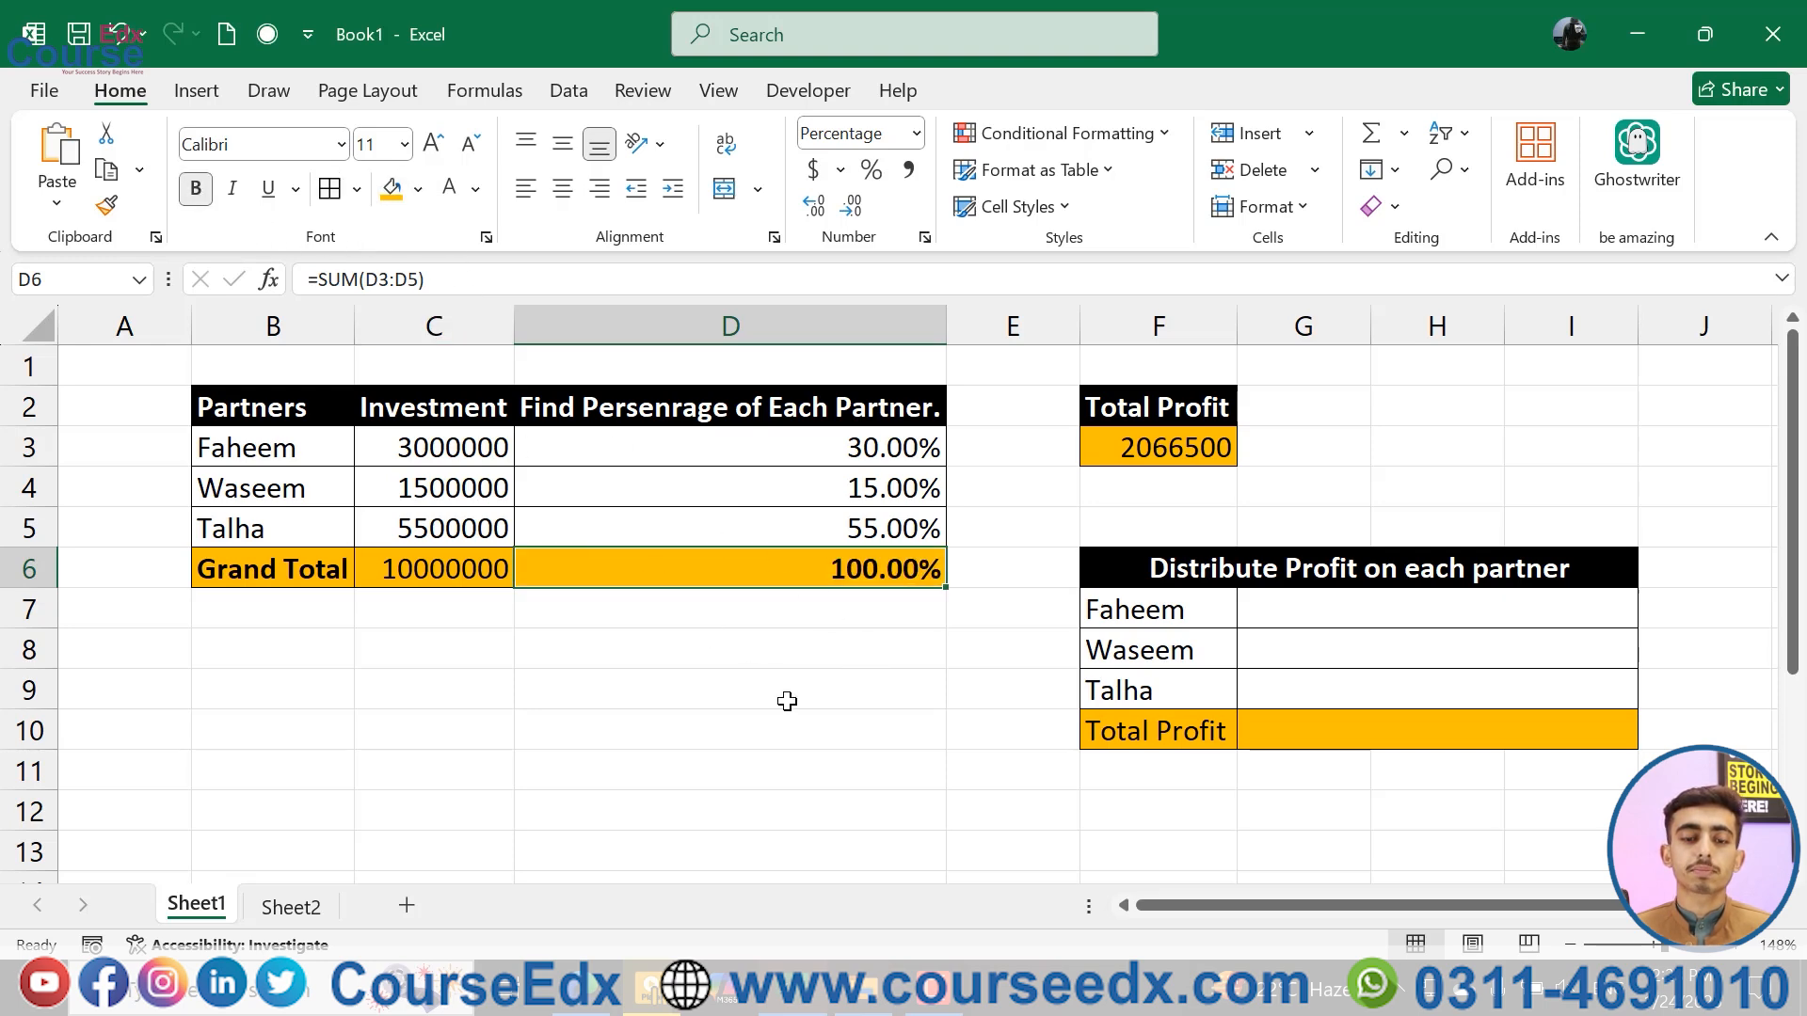
pyautogui.click(819, 737)
pyautogui.hscroll(2, 930, 735)
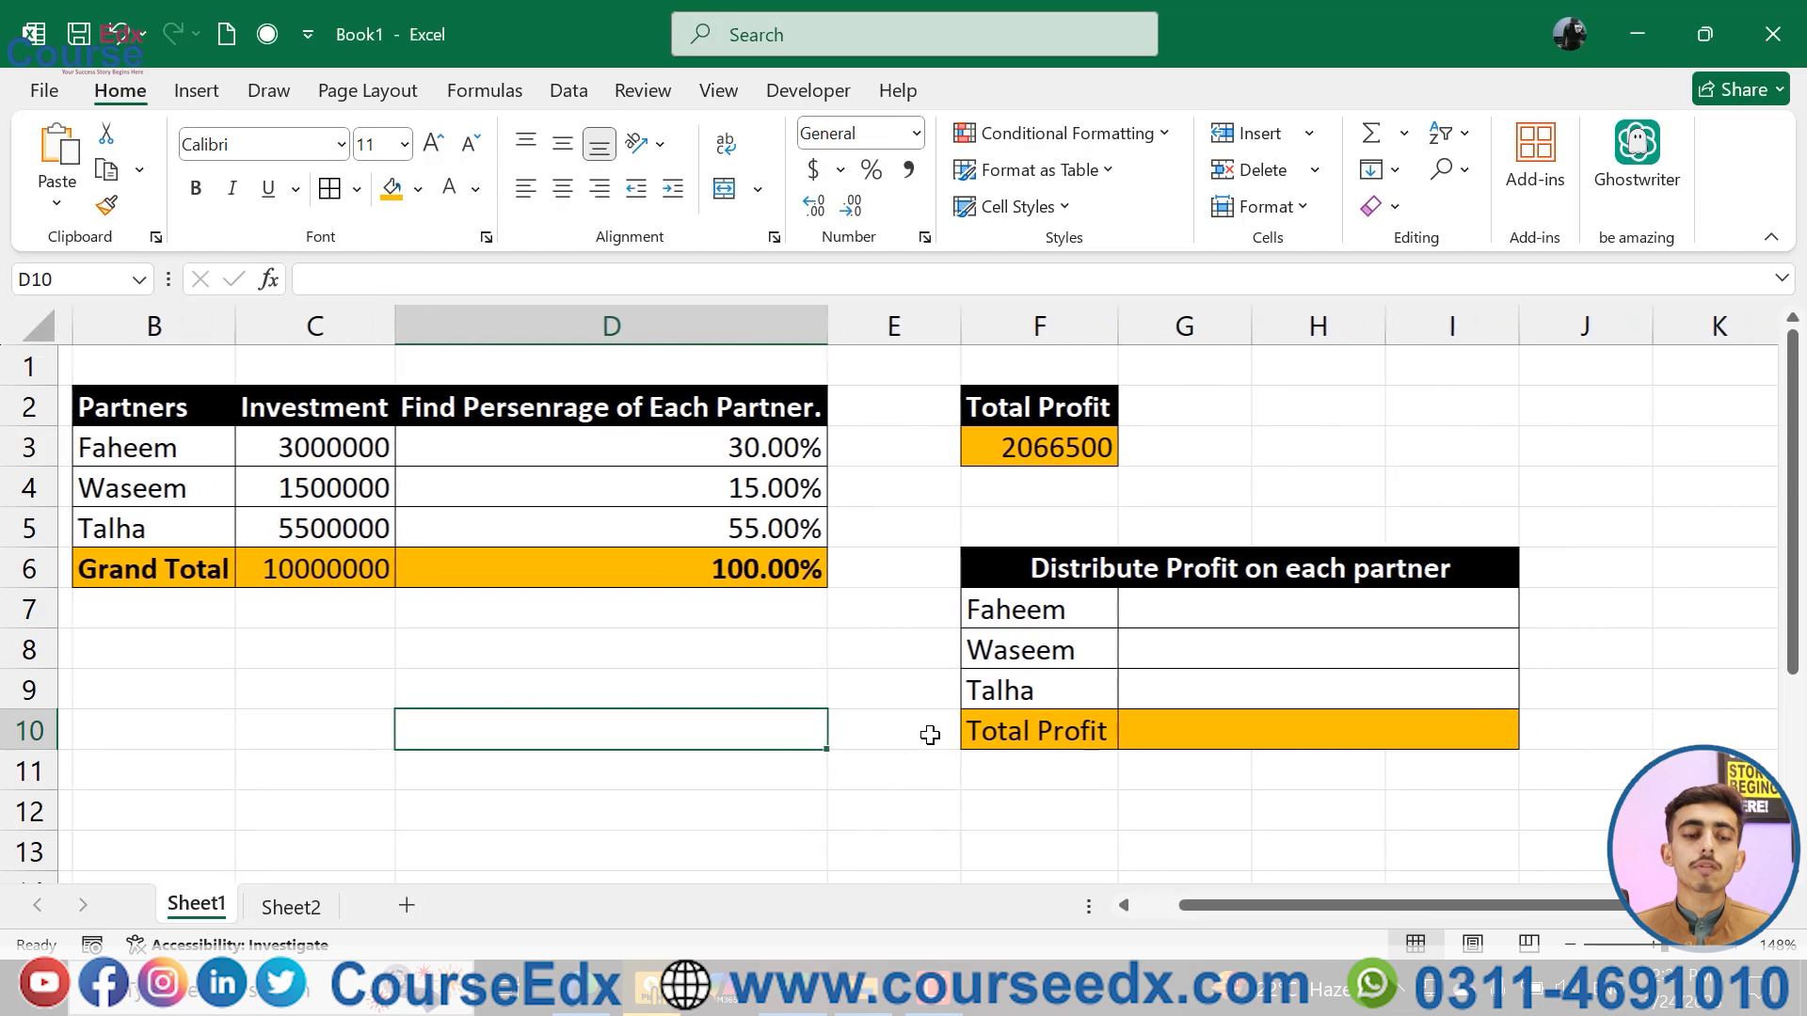
pyautogui.click(343, 568)
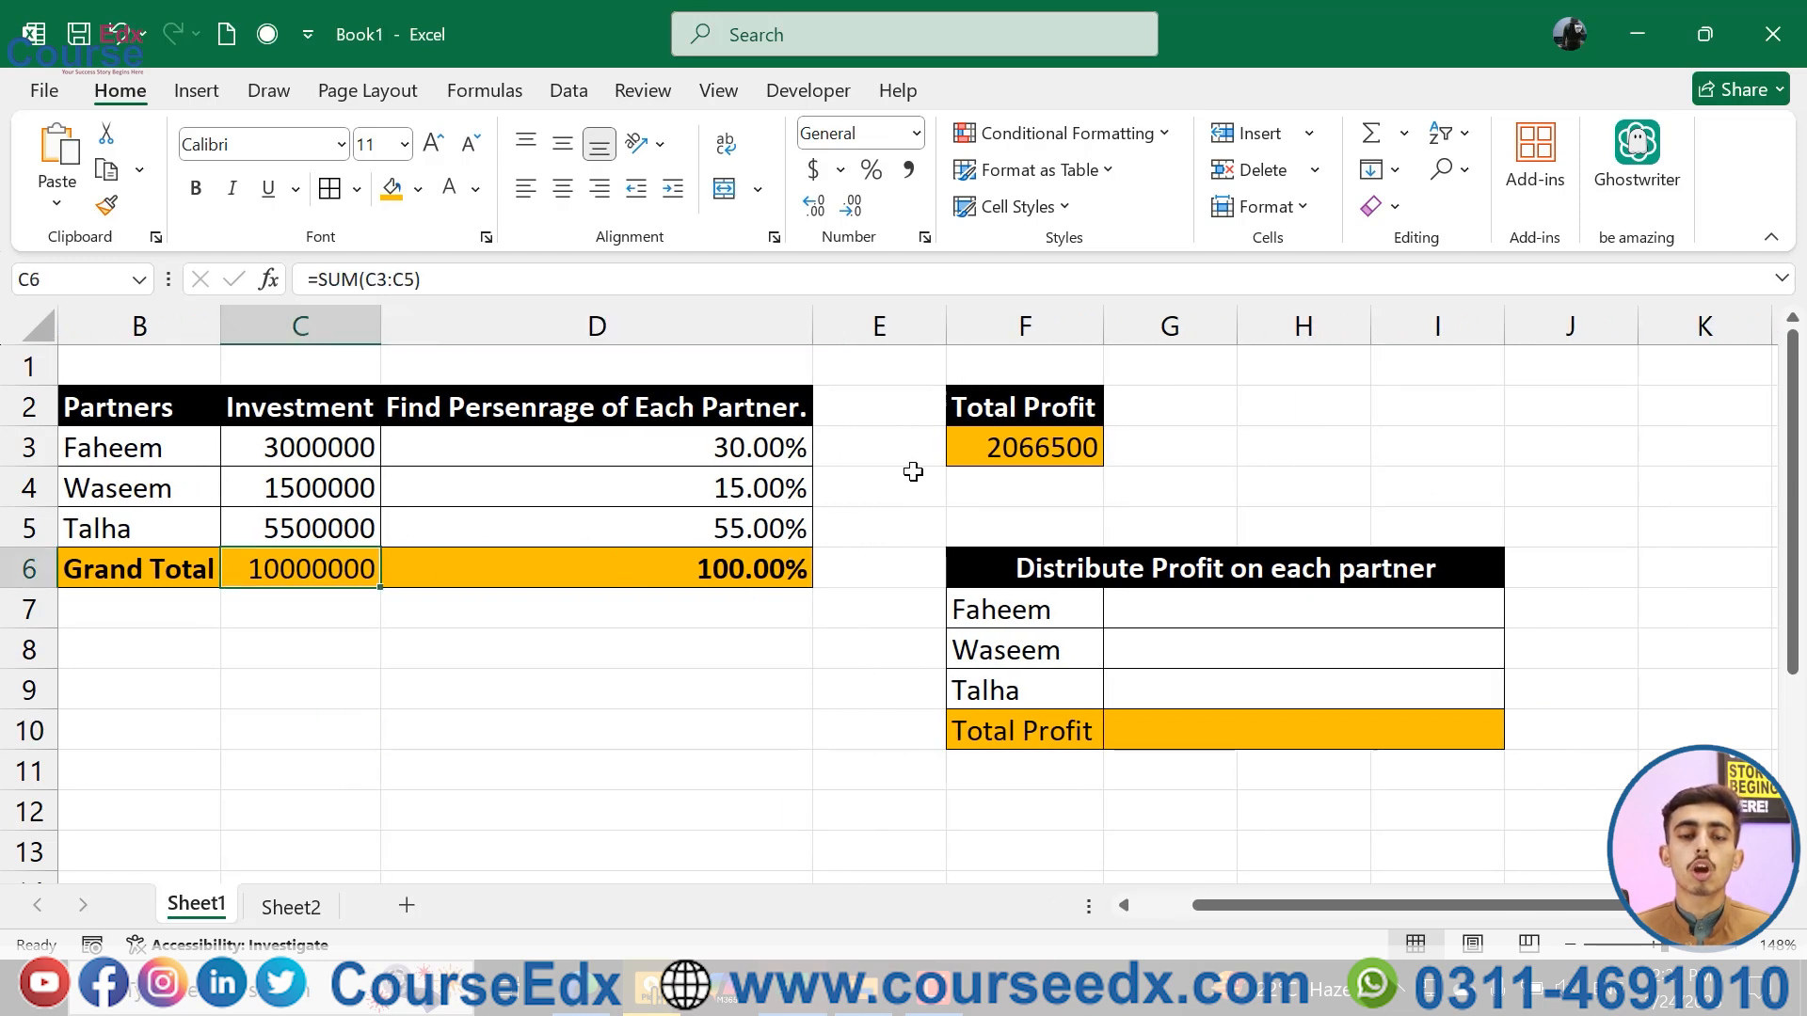
pyautogui.click(1025, 448)
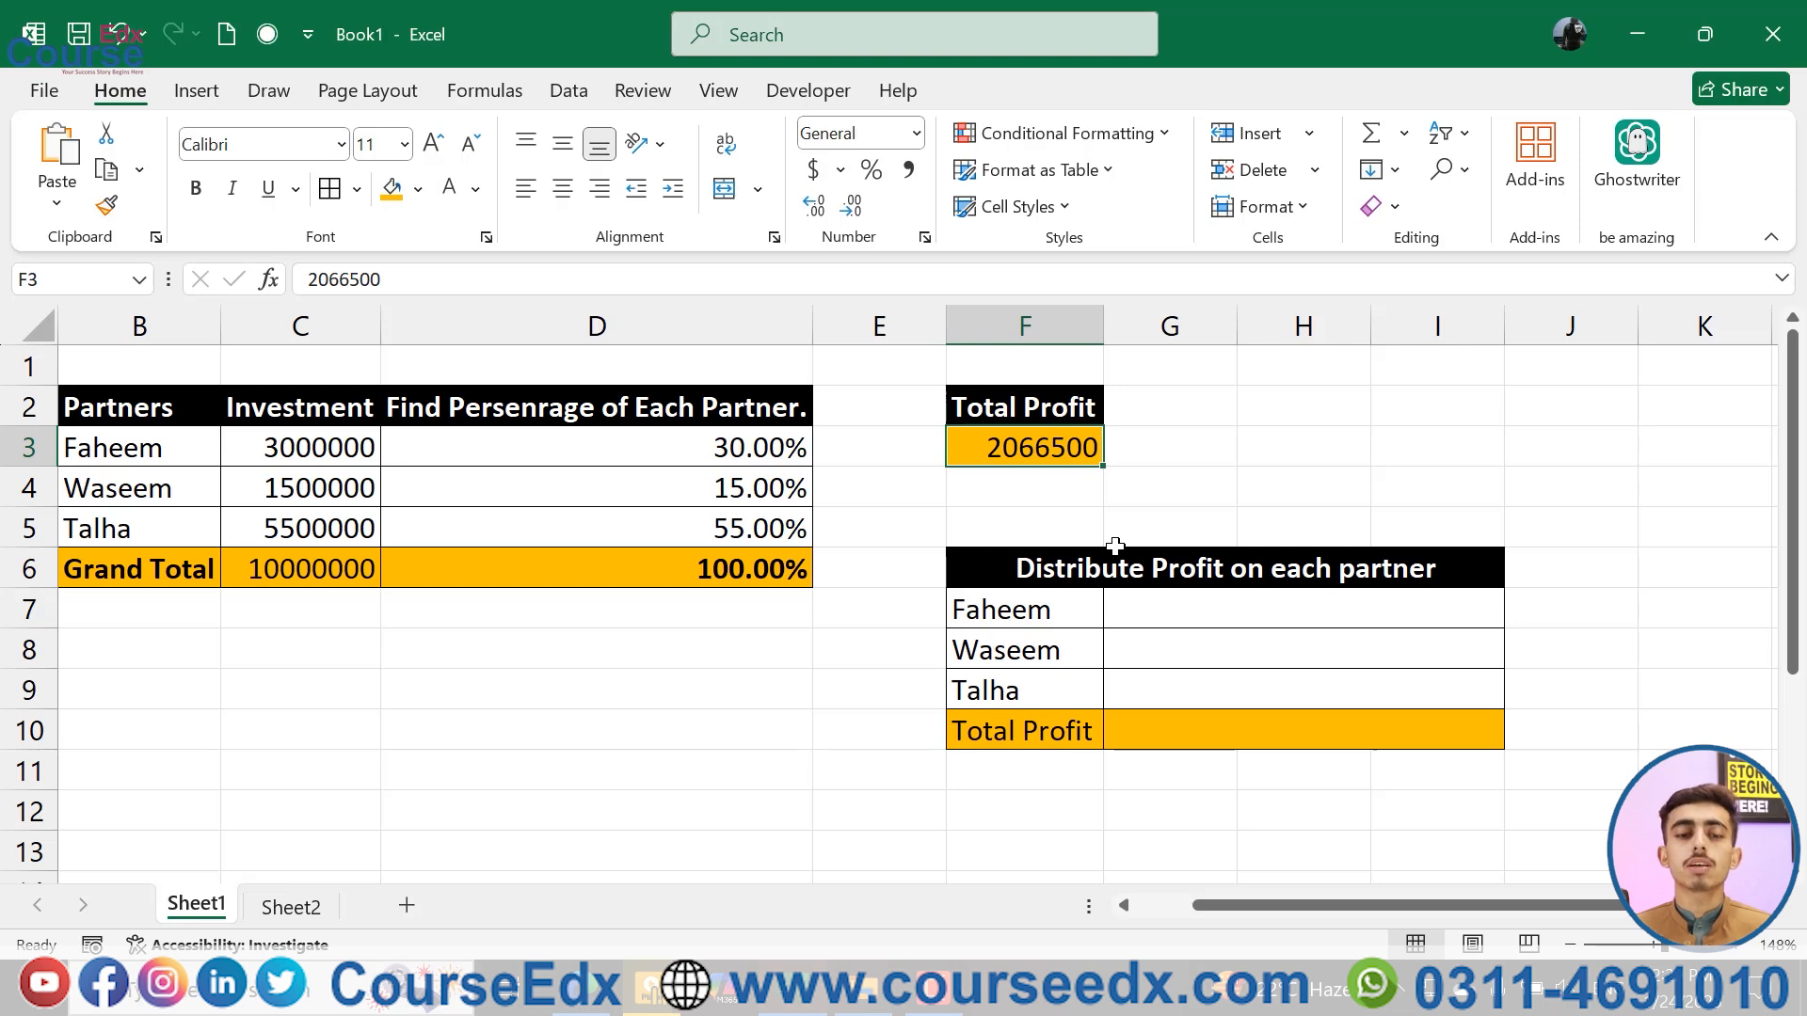
pyautogui.click(766, 536)
pyautogui.click(725, 486)
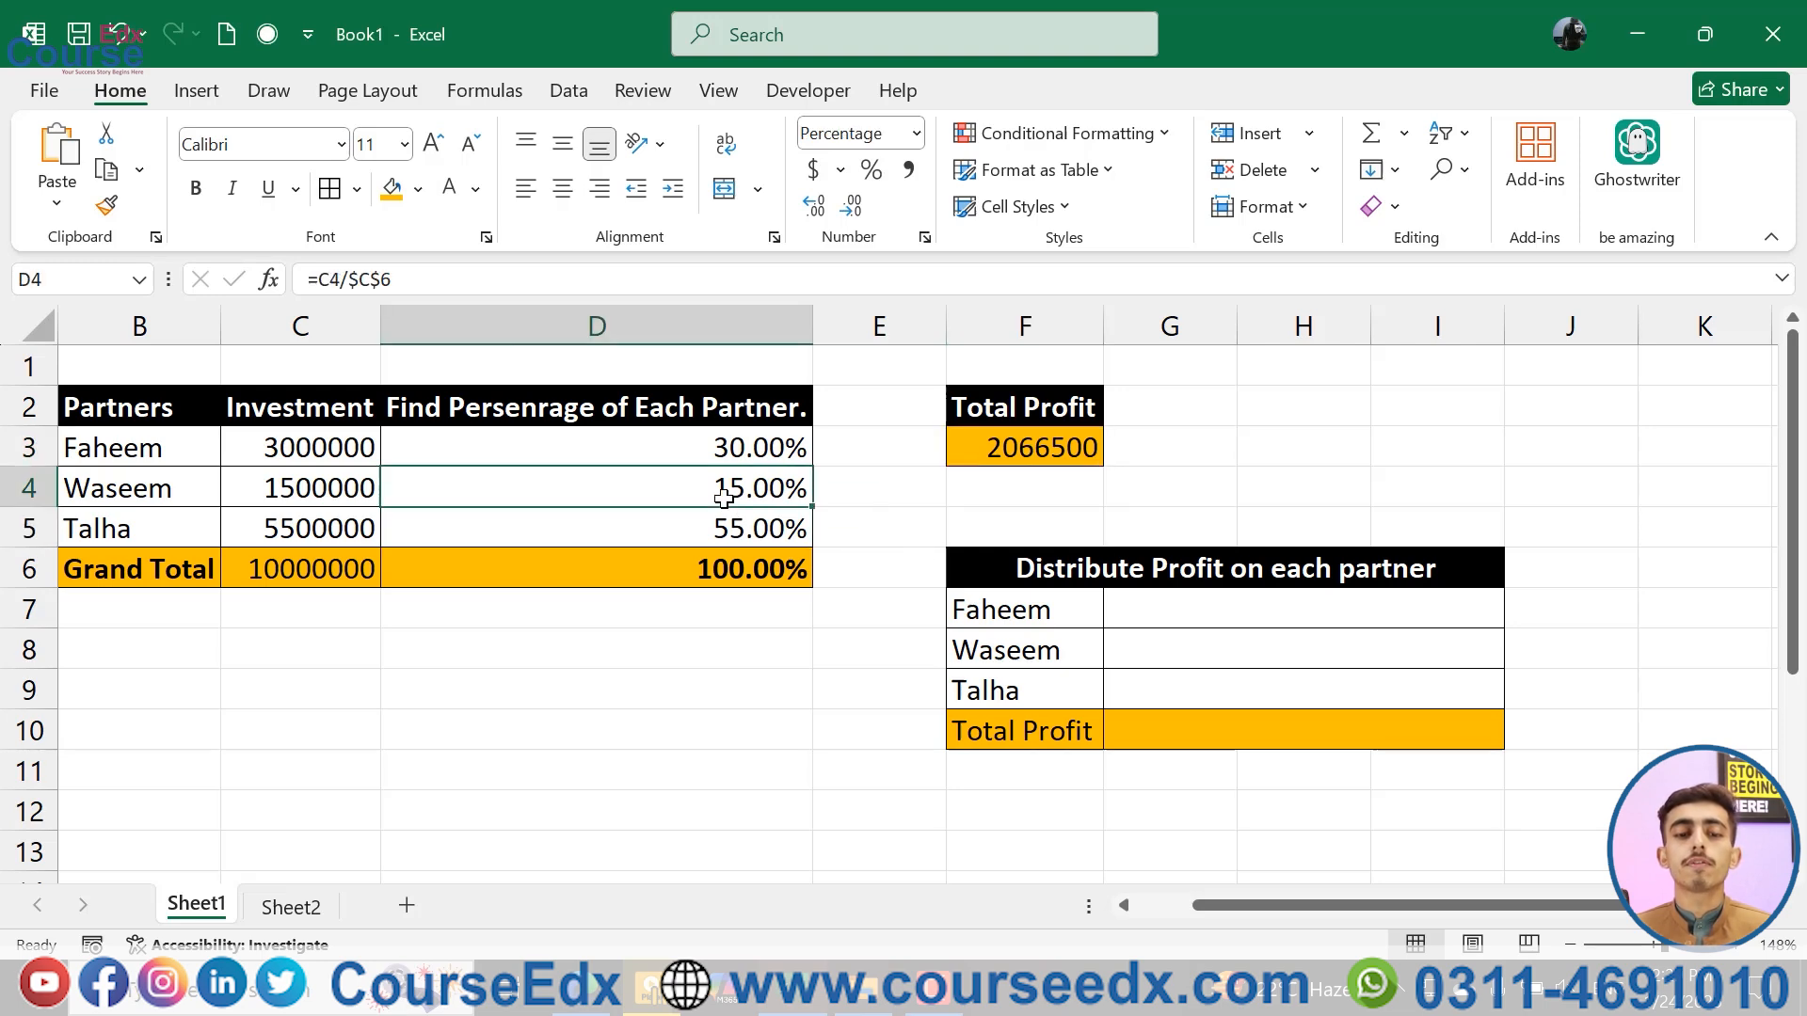
pyautogui.click(717, 456)
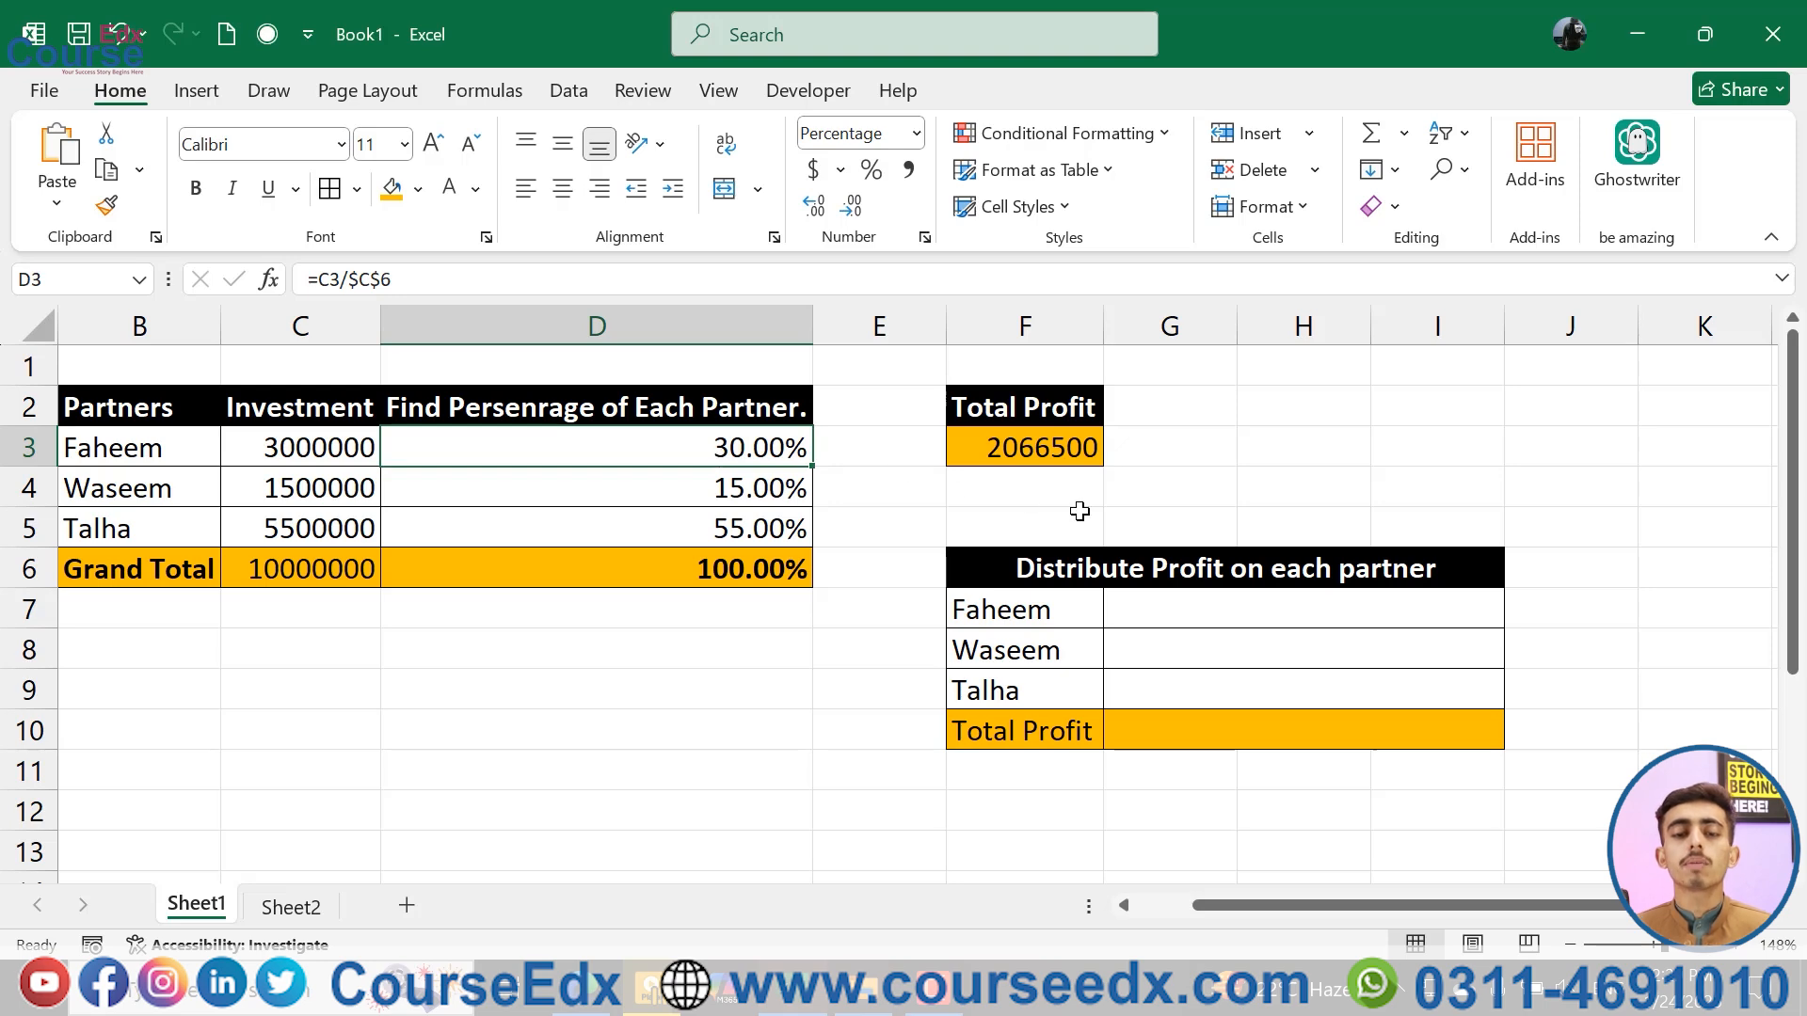
# - Make the Total Profit label in F10 bold
pyautogui.click(1026, 731)
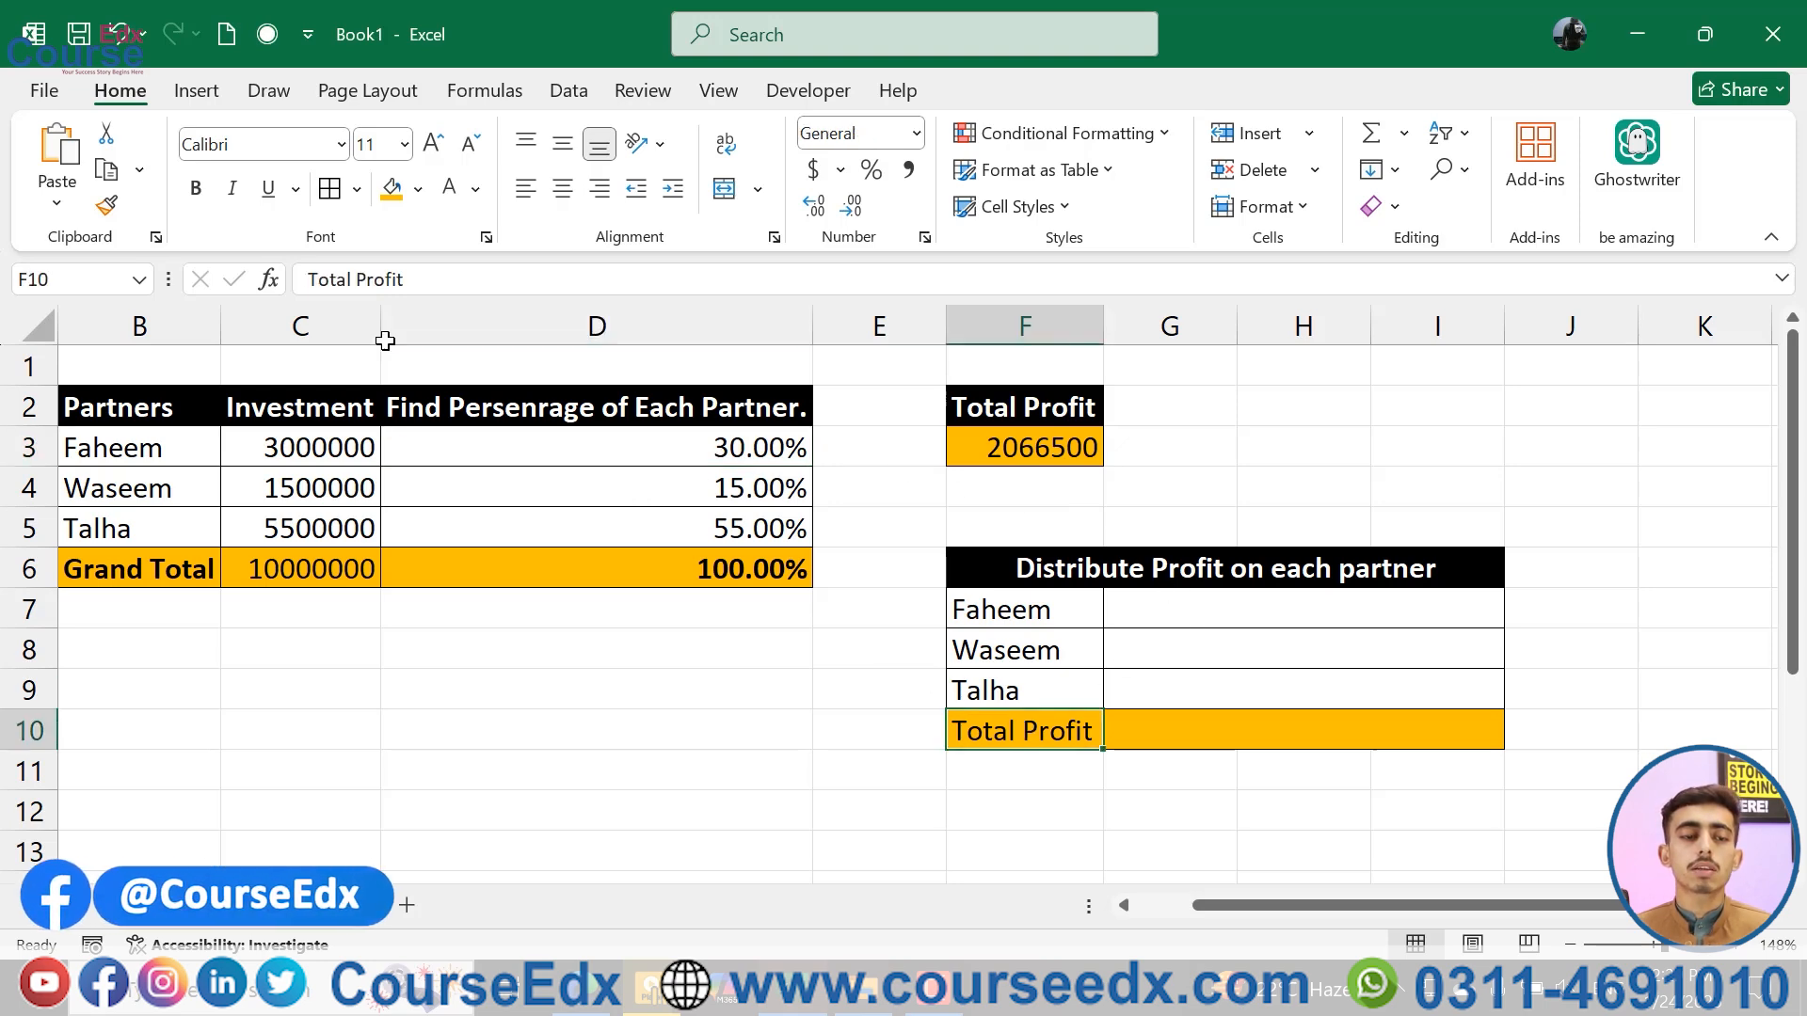
pyautogui.click(195, 188)
# - Calculate the first partner's profit in G7 by multiplying the total profit by the partner's share, using =F3*D3
pyautogui.click(1176, 597)
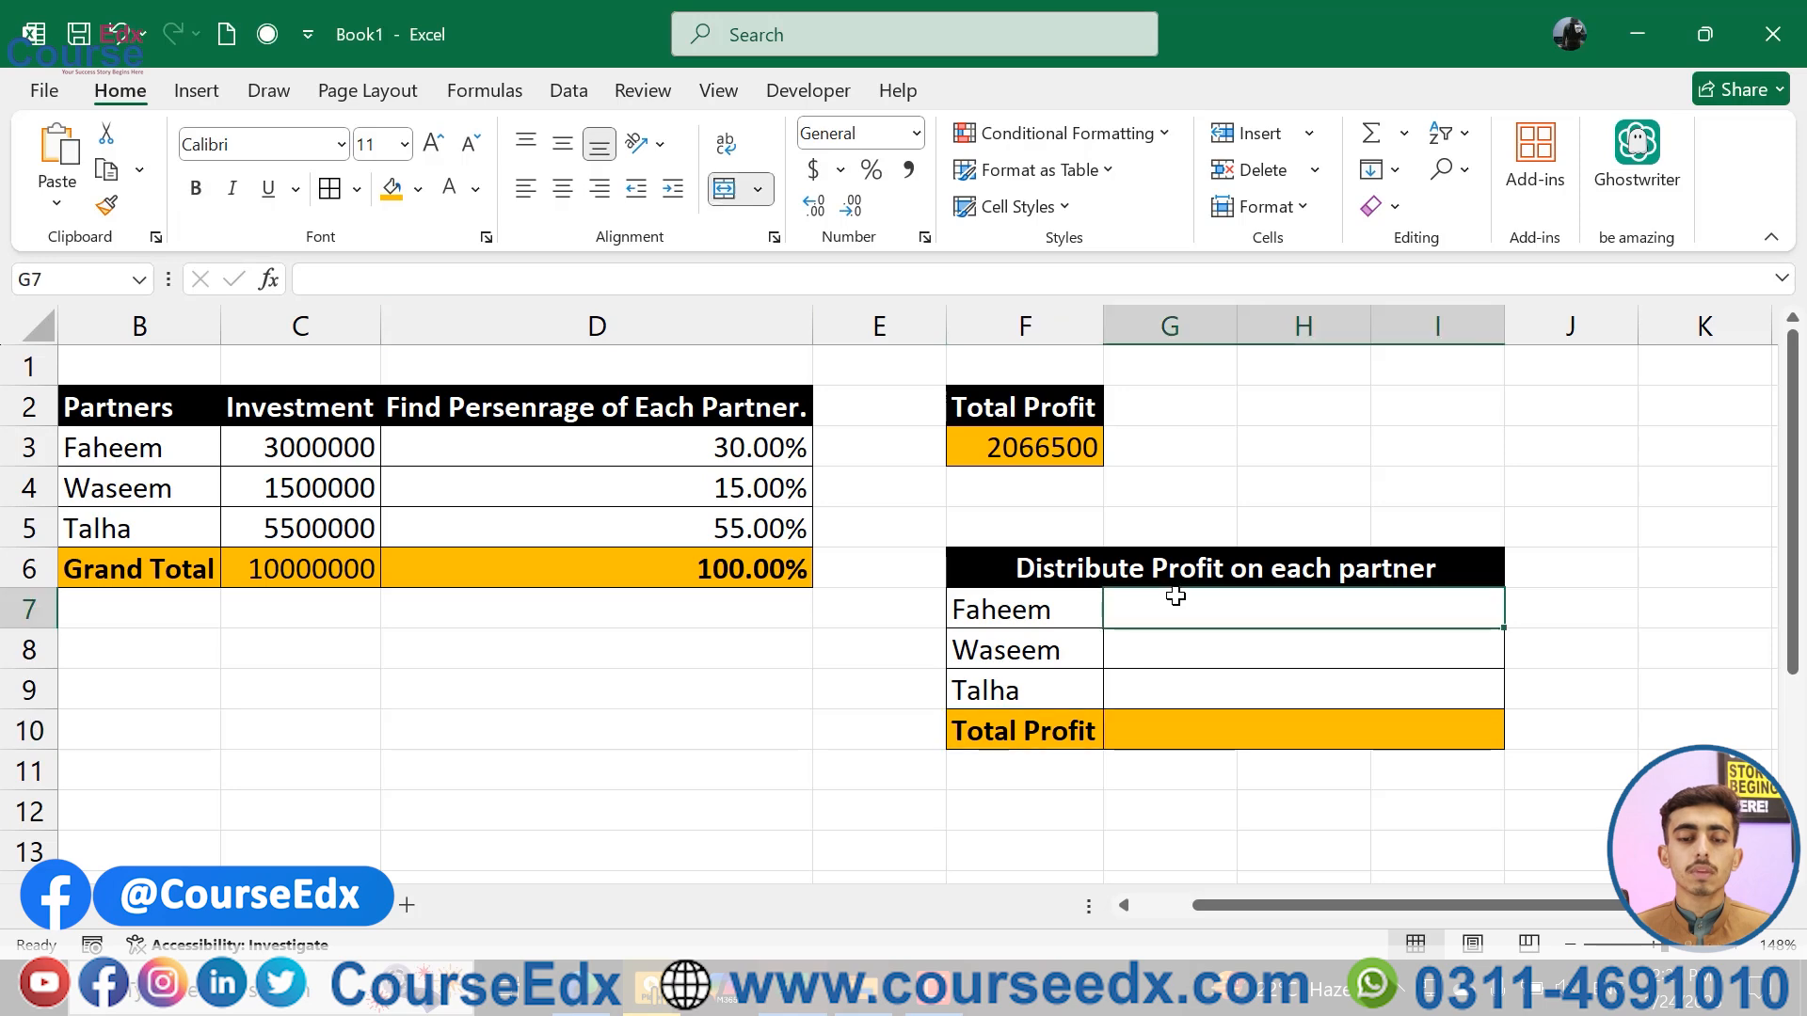
pyautogui.write('=')
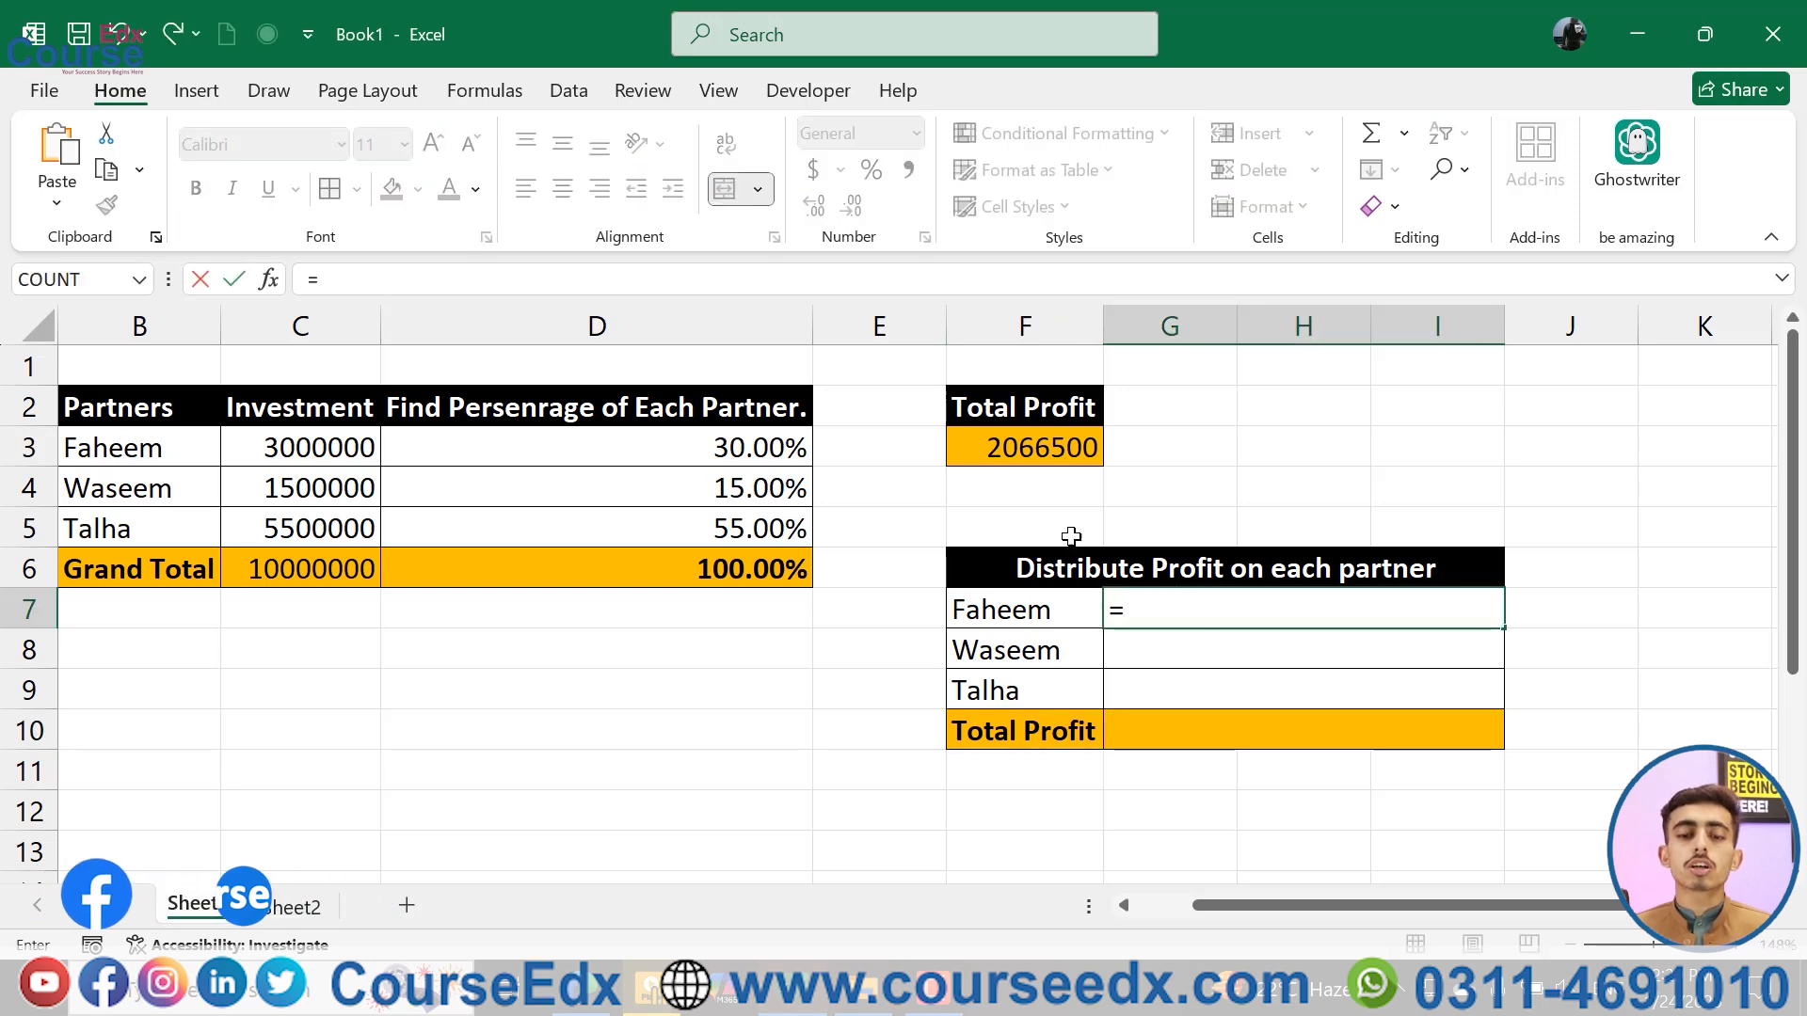
pyautogui.click(1024, 444)
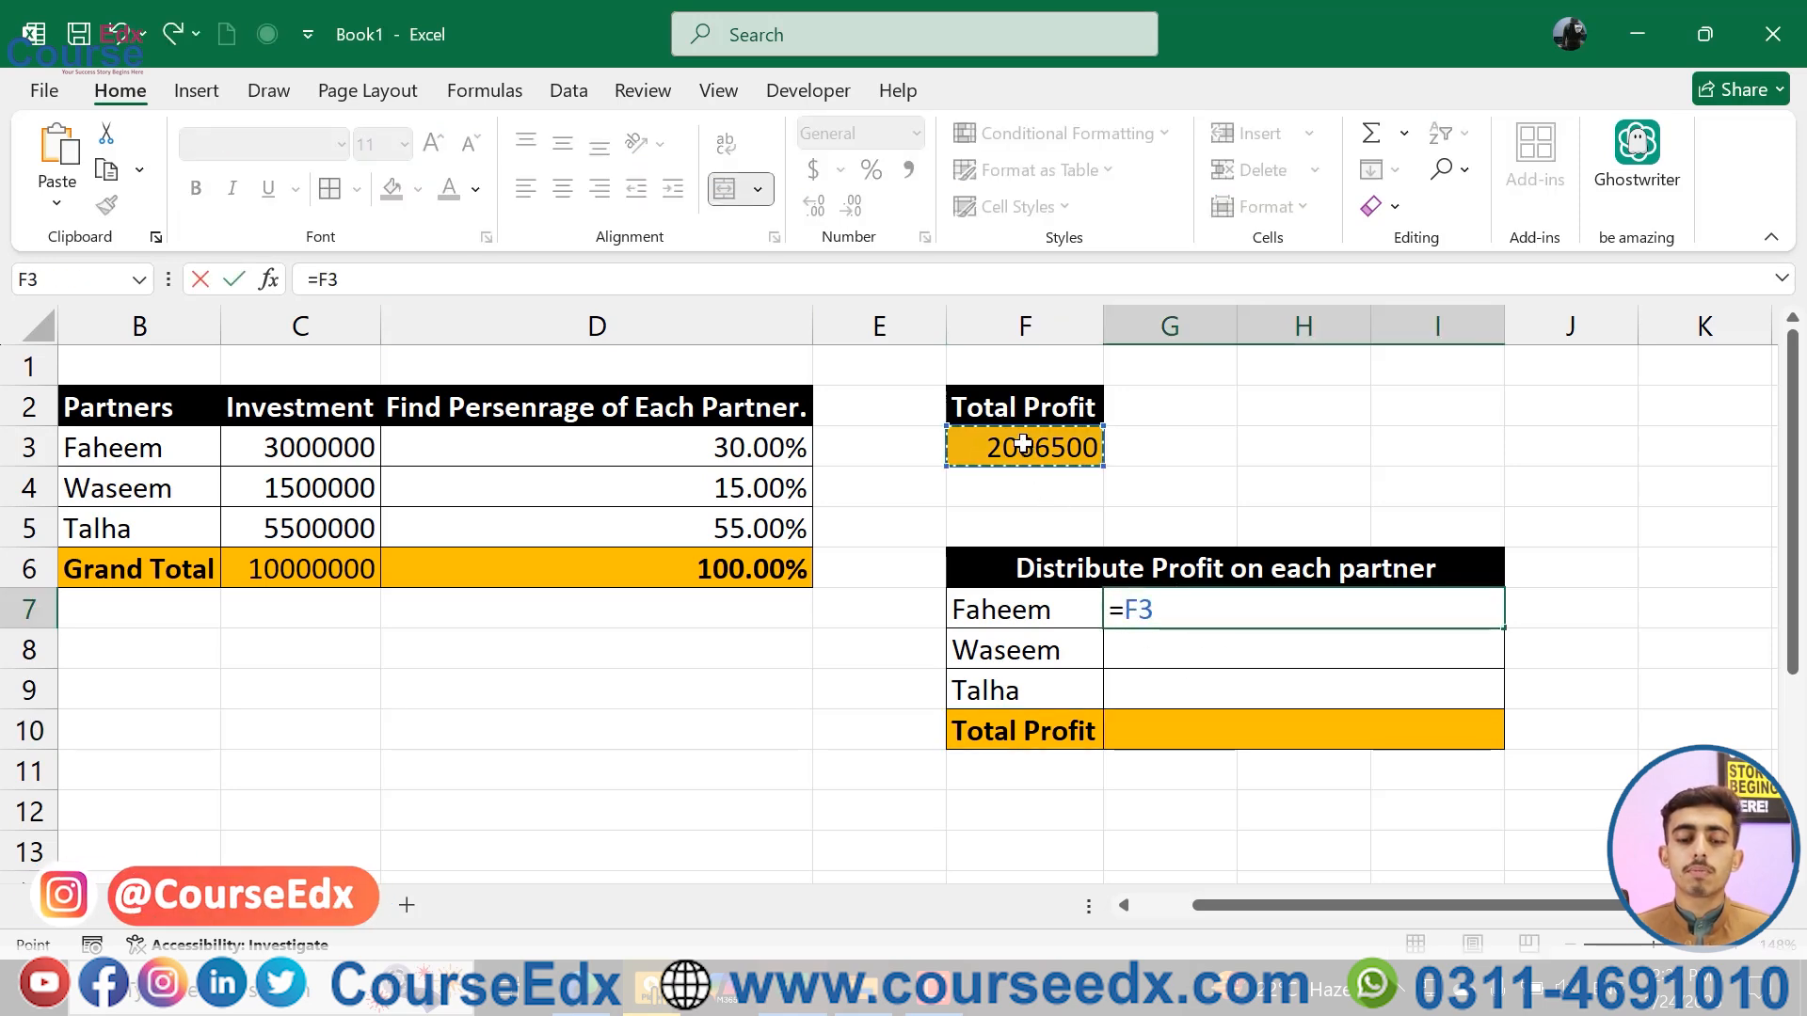
pyautogui.write('*')
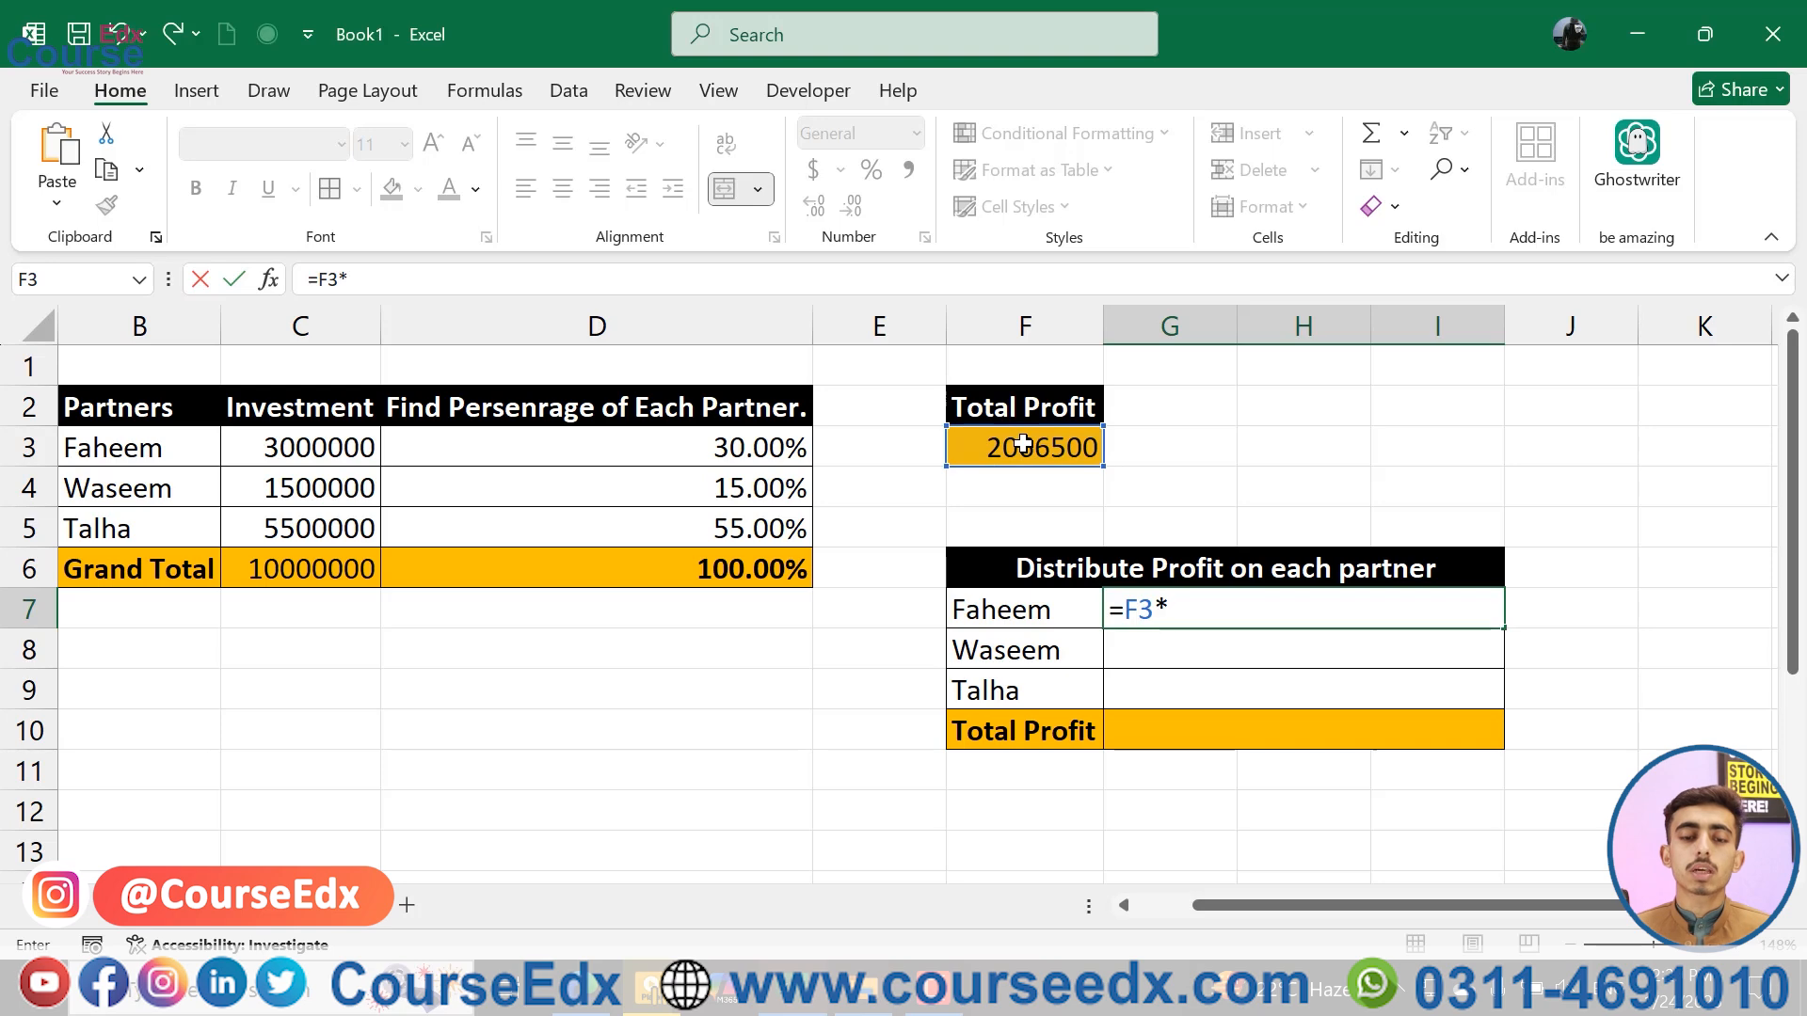
pyautogui.click(709, 436)
pyautogui.press('Return')
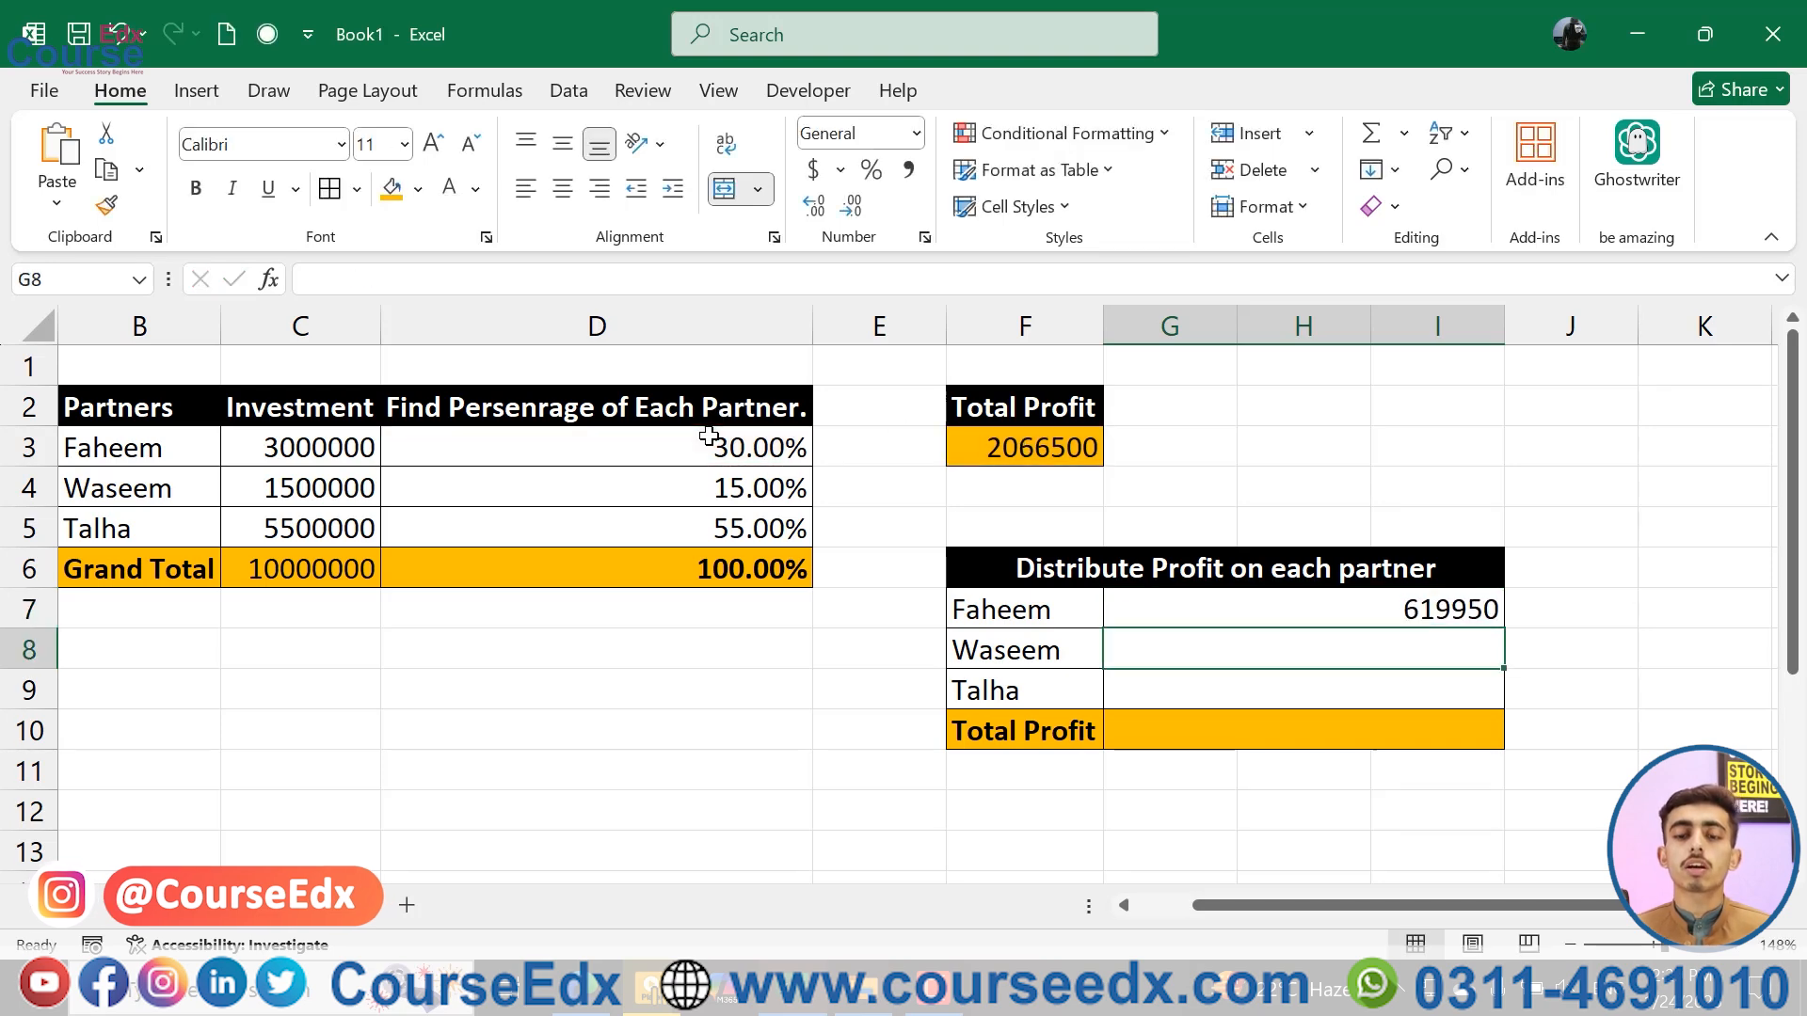
pyautogui.press('Up')
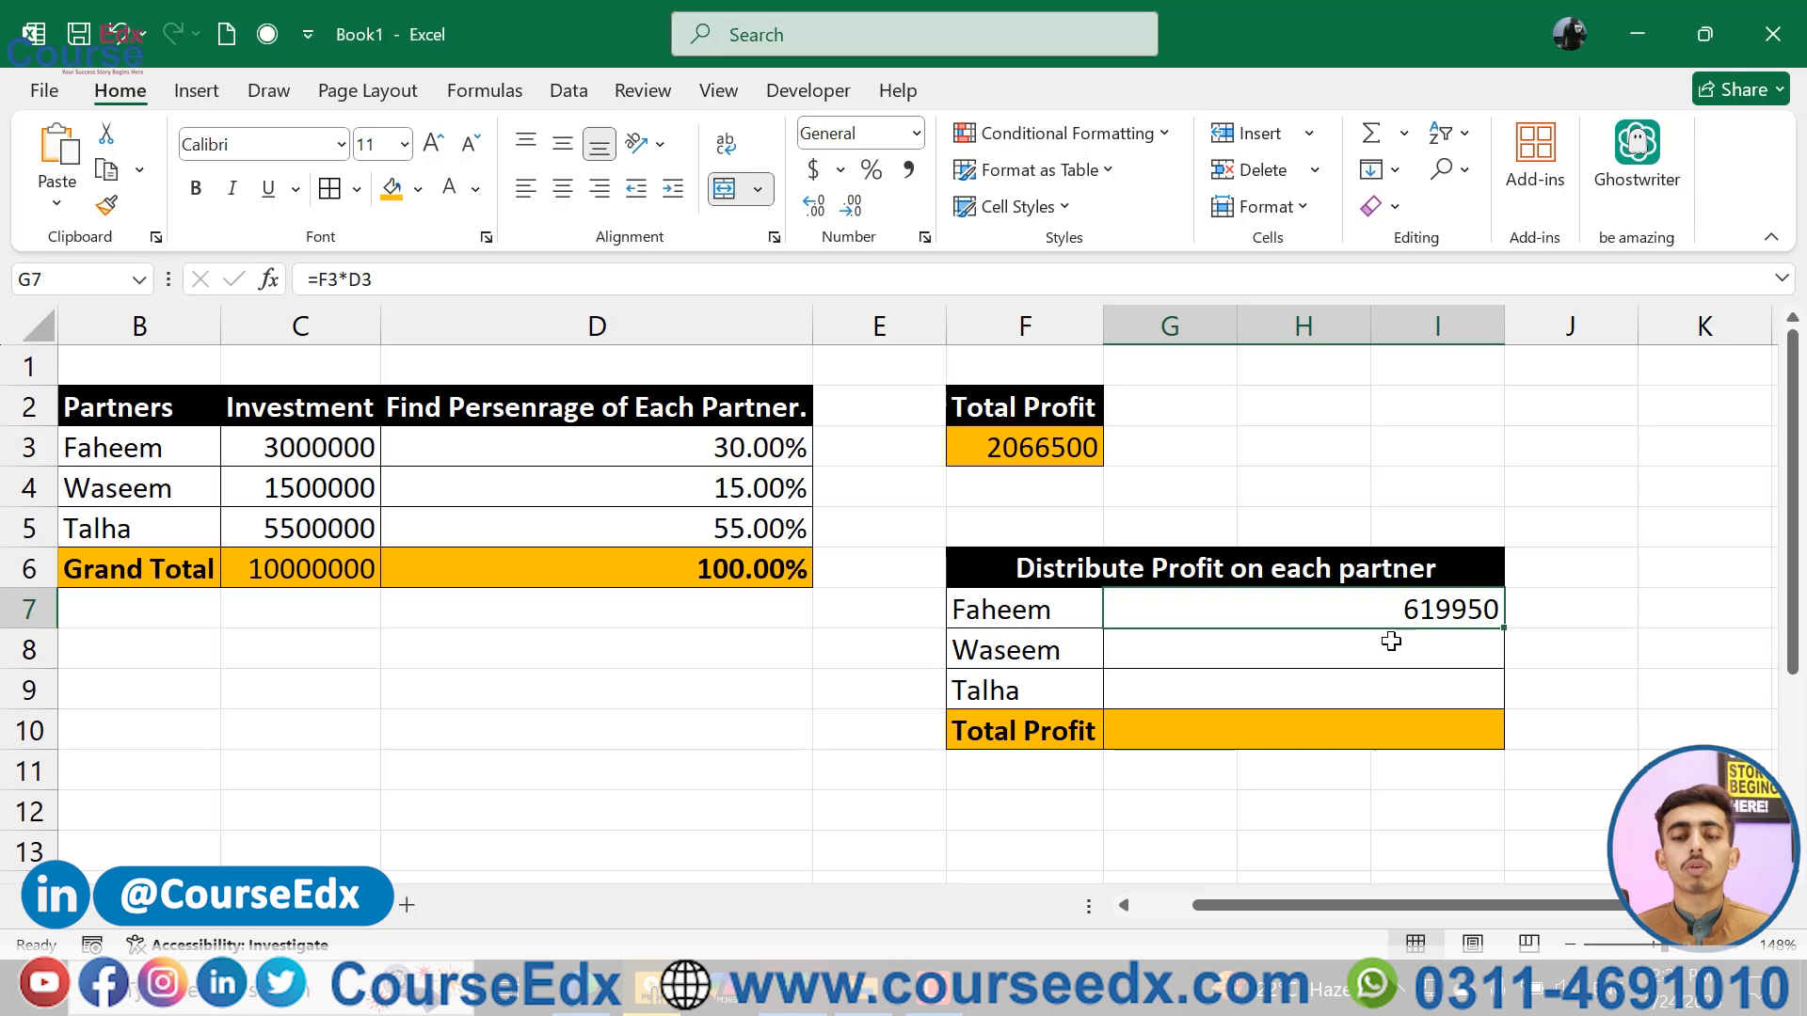
# - Calculate the second partner's profit in G8 by multiplying the total profit by that partner's share, using =F3*D4
pyautogui.click(1394, 650)
pyautogui.write('=')
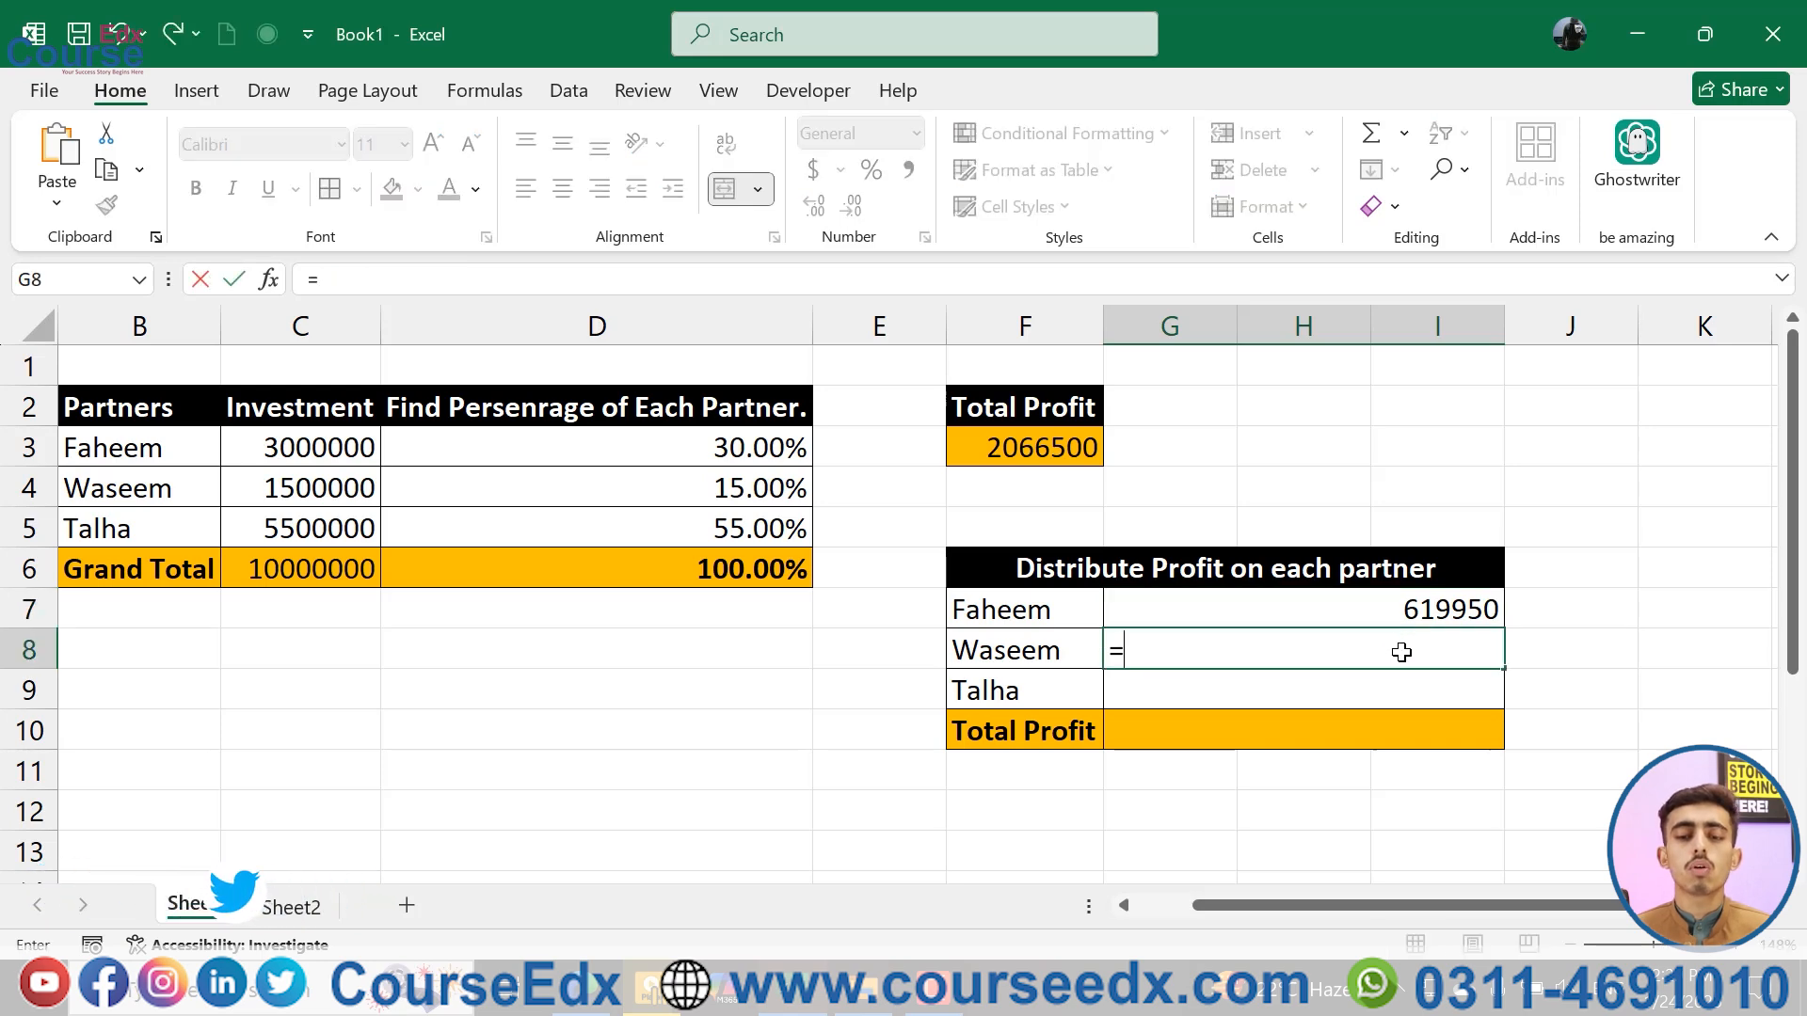
pyautogui.click(1067, 447)
pyautogui.write('*')
pyautogui.click(745, 485)
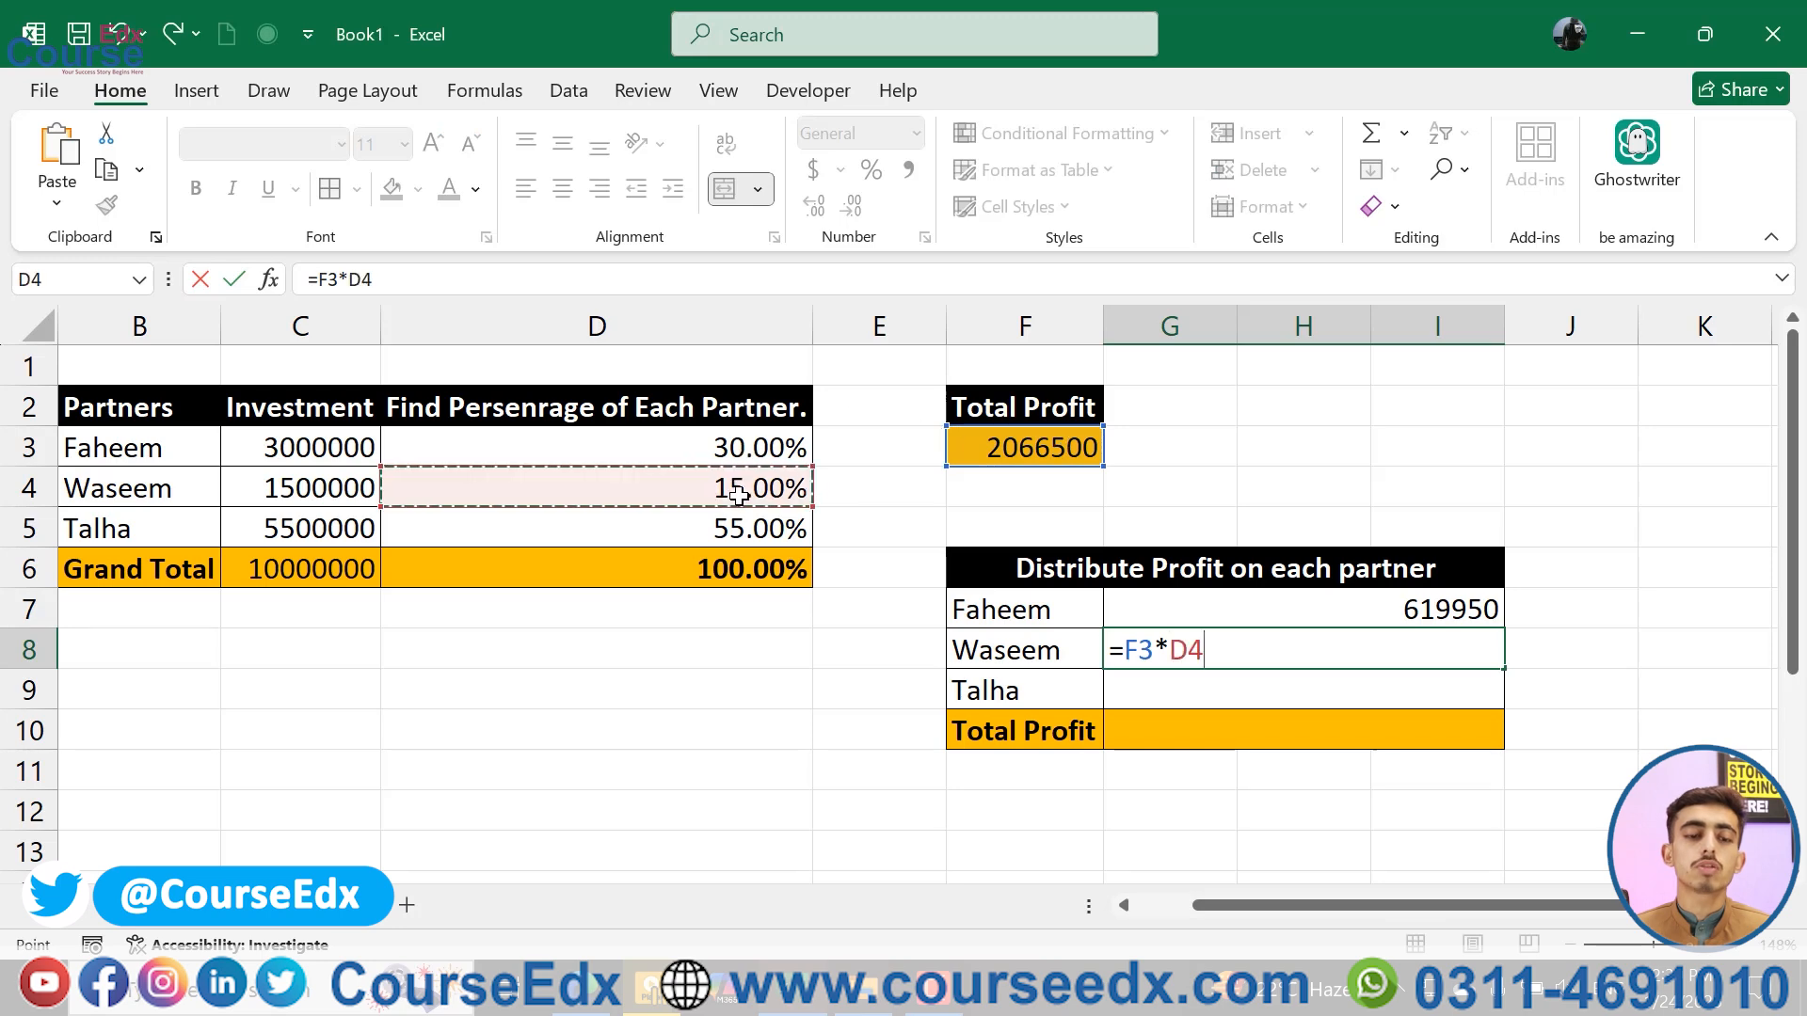
pyautogui.press('Return')
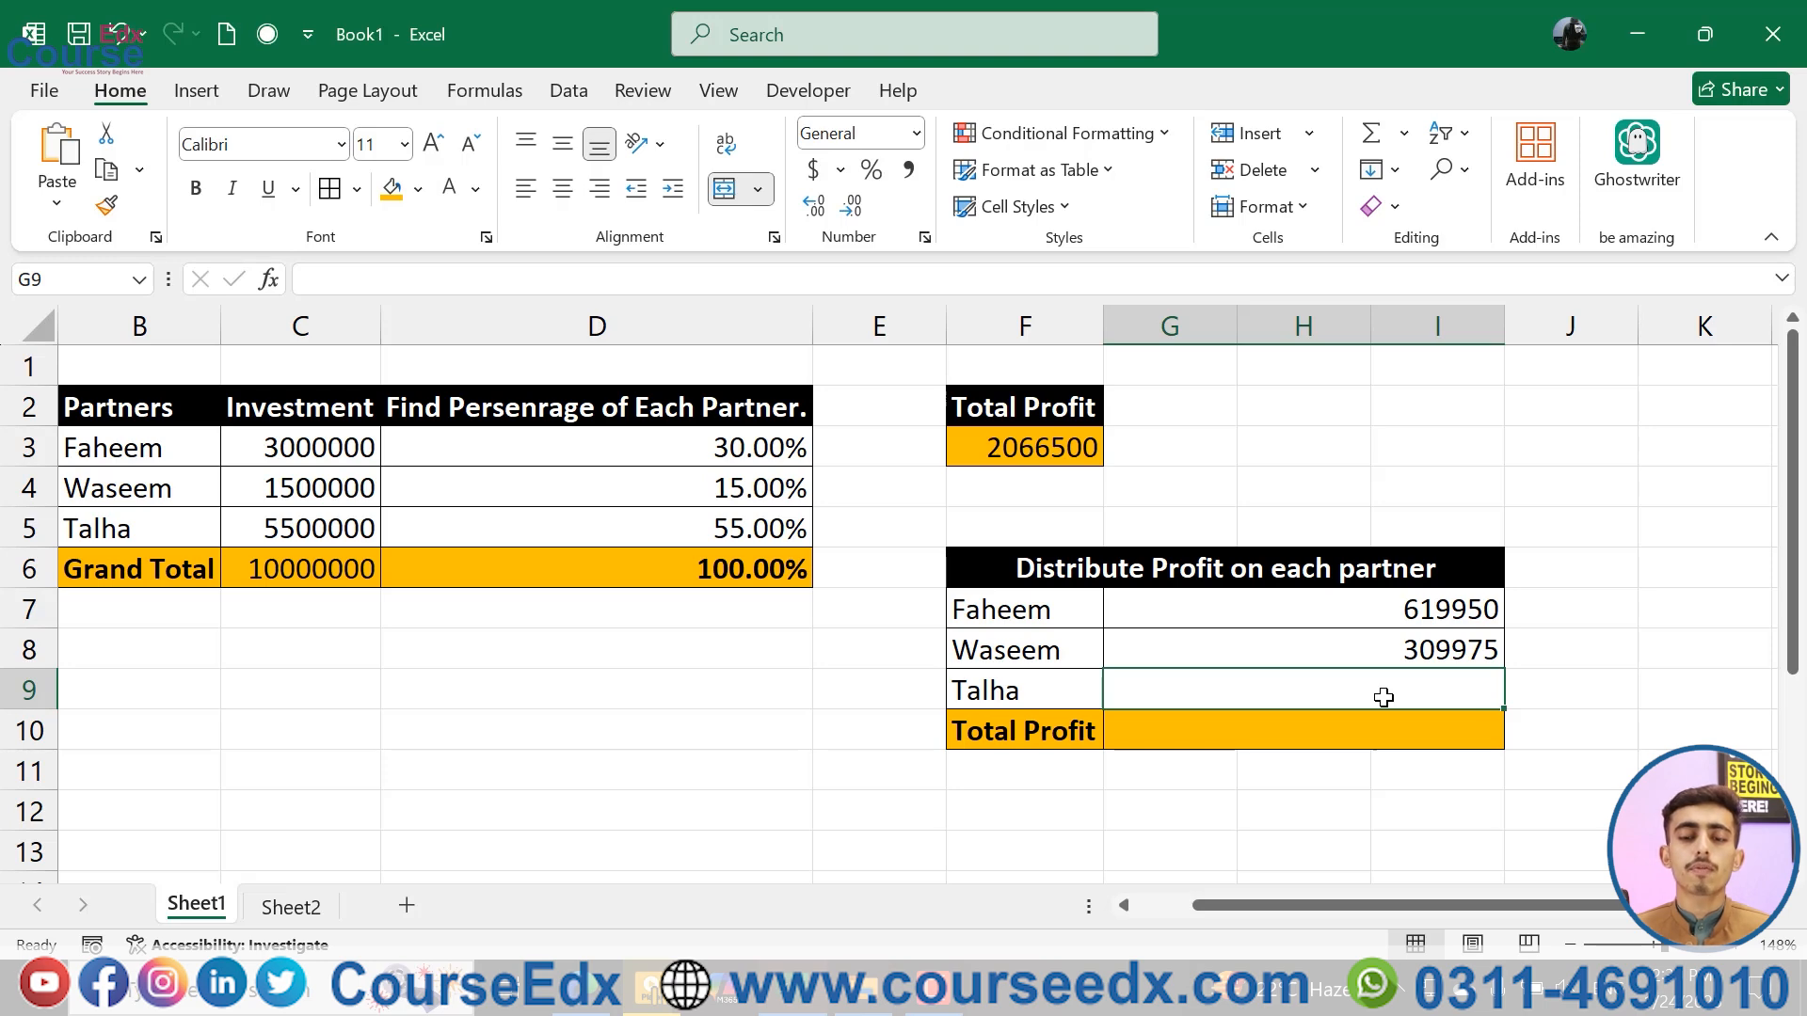
# - Calculate the third partner's profit in G9 by multiplying the total profit by that partner's share, using =F3*D5
pyautogui.write('=')
pyautogui.click(1066, 470)
pyautogui.click(1026, 442)
pyautogui.write('*')
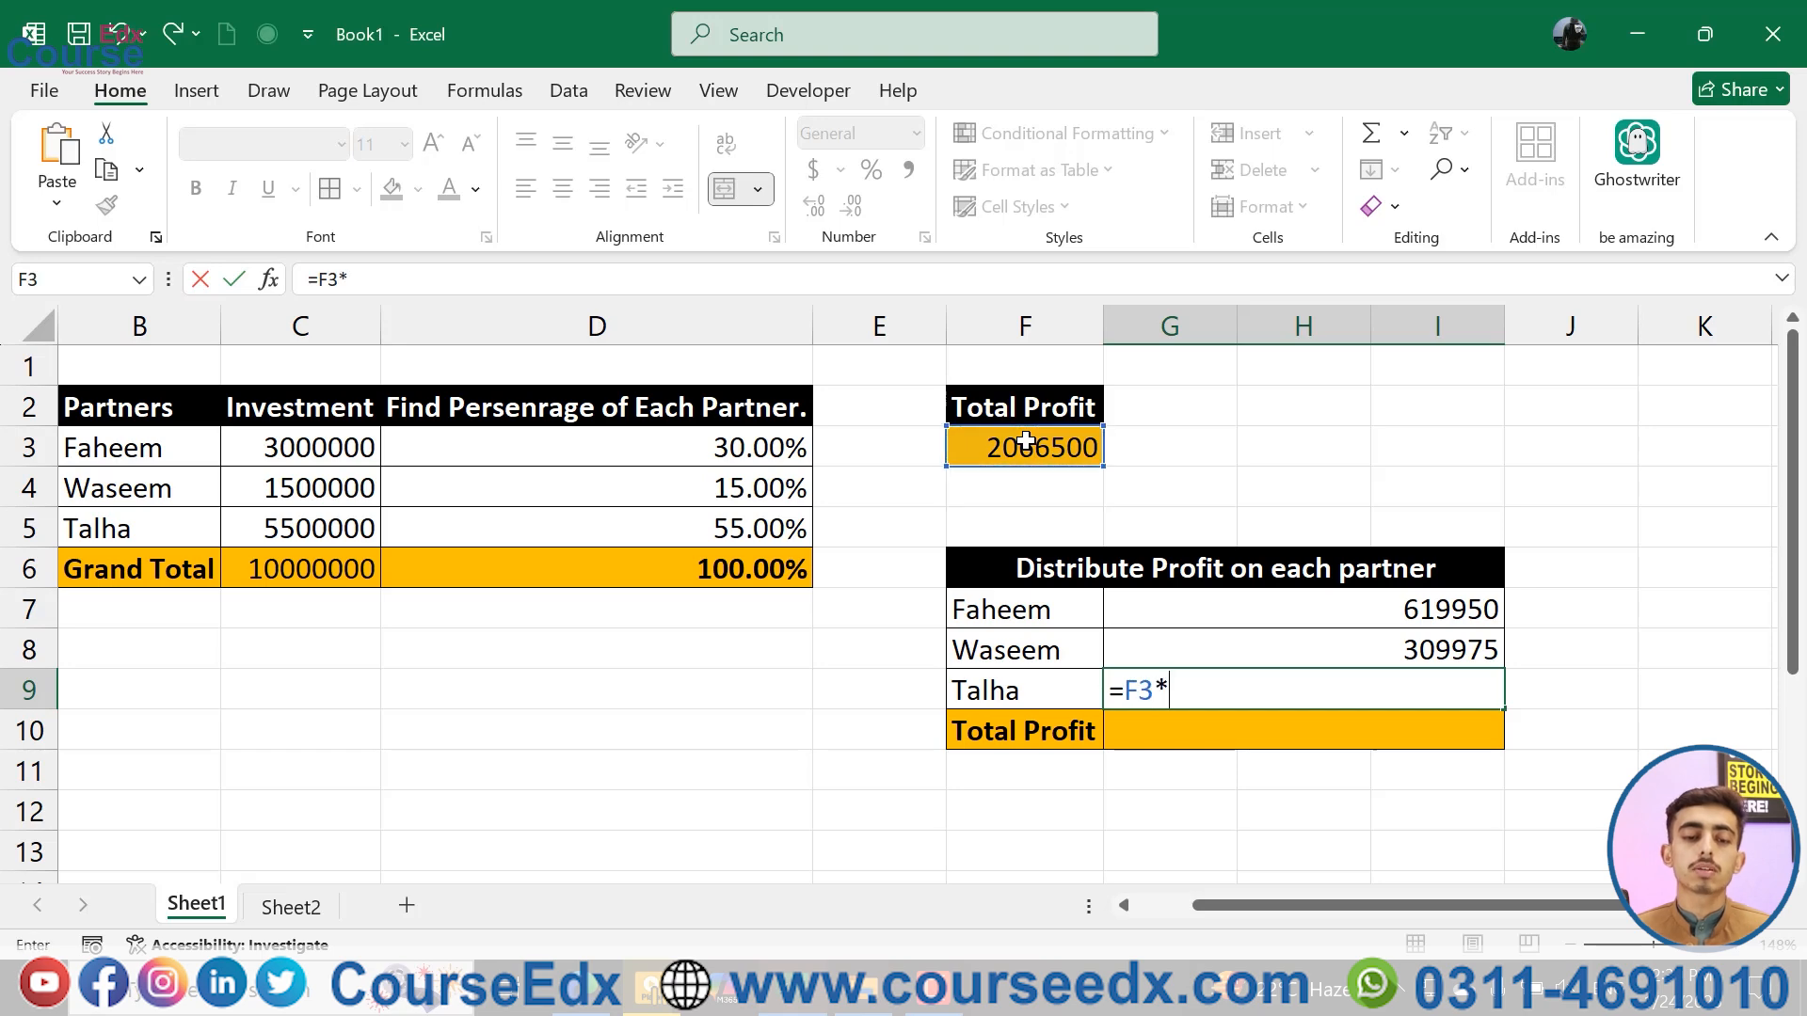
pyautogui.click(714, 536)
pyautogui.press('Return')
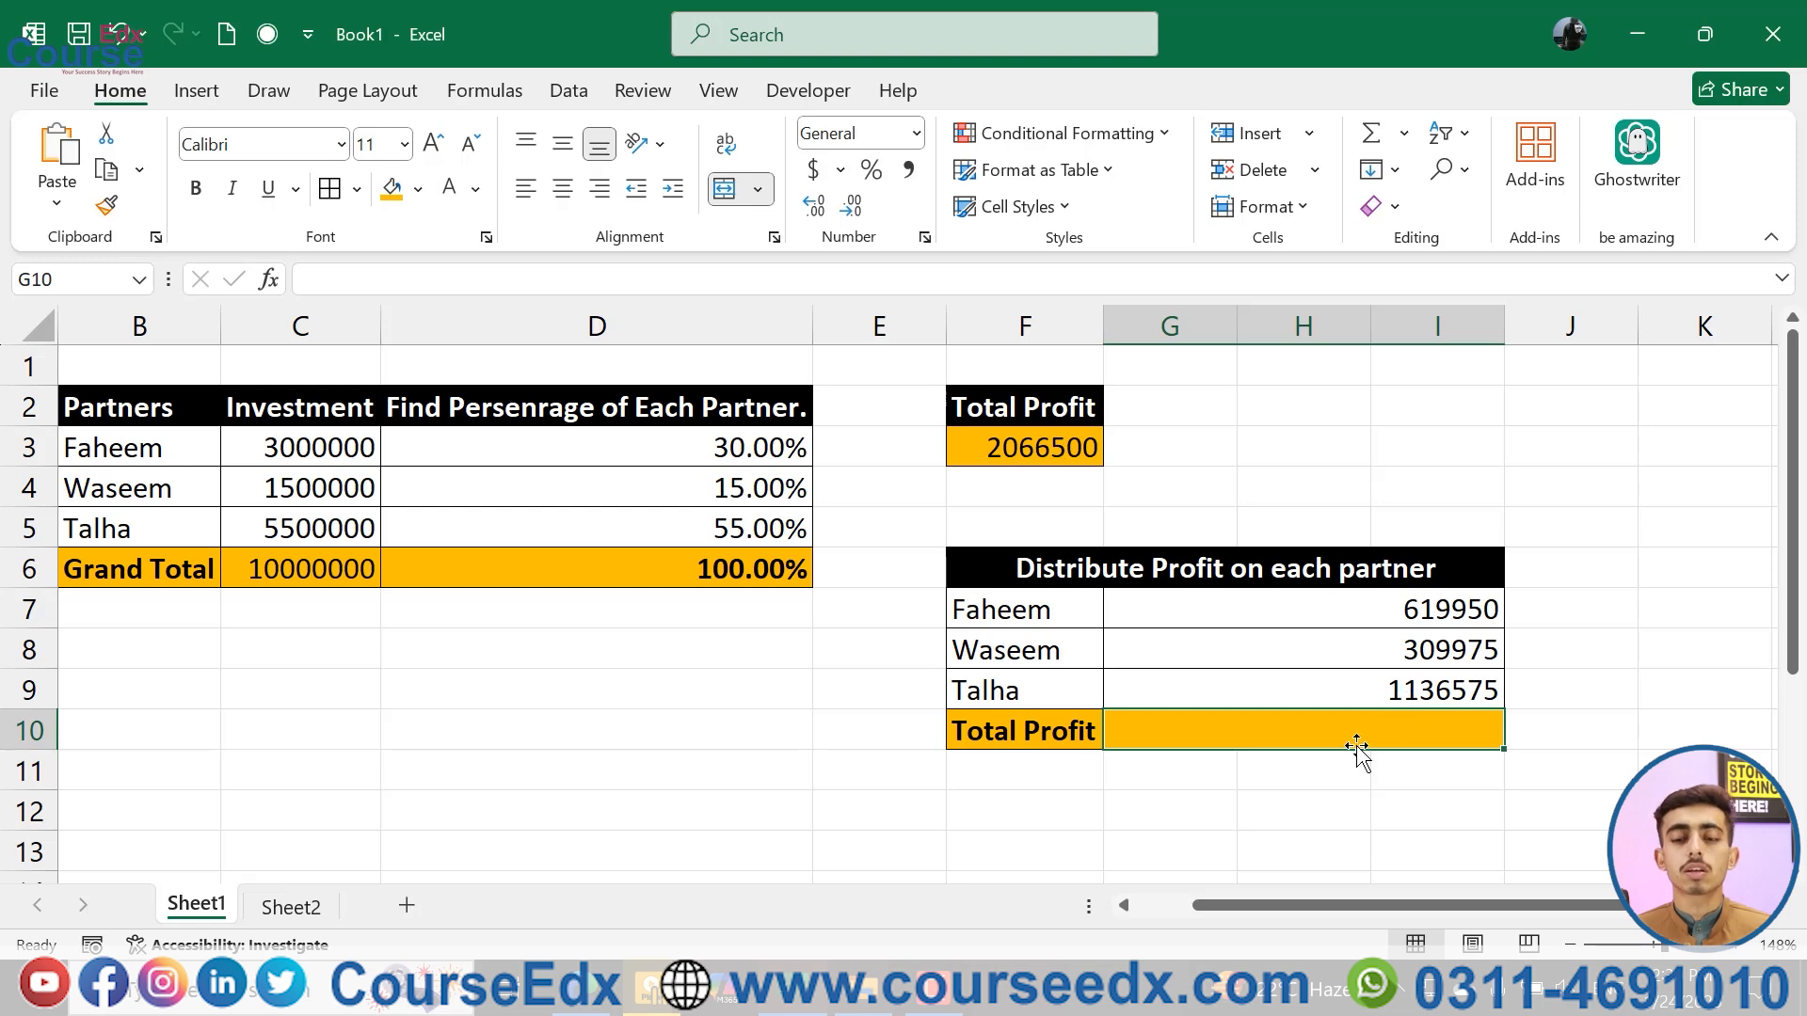
# - Total the distributed profits in G10 with =SUM(G7:I9) and compare the sum with the Total Profit value in F3
pyautogui.hotkey('alt', '=')
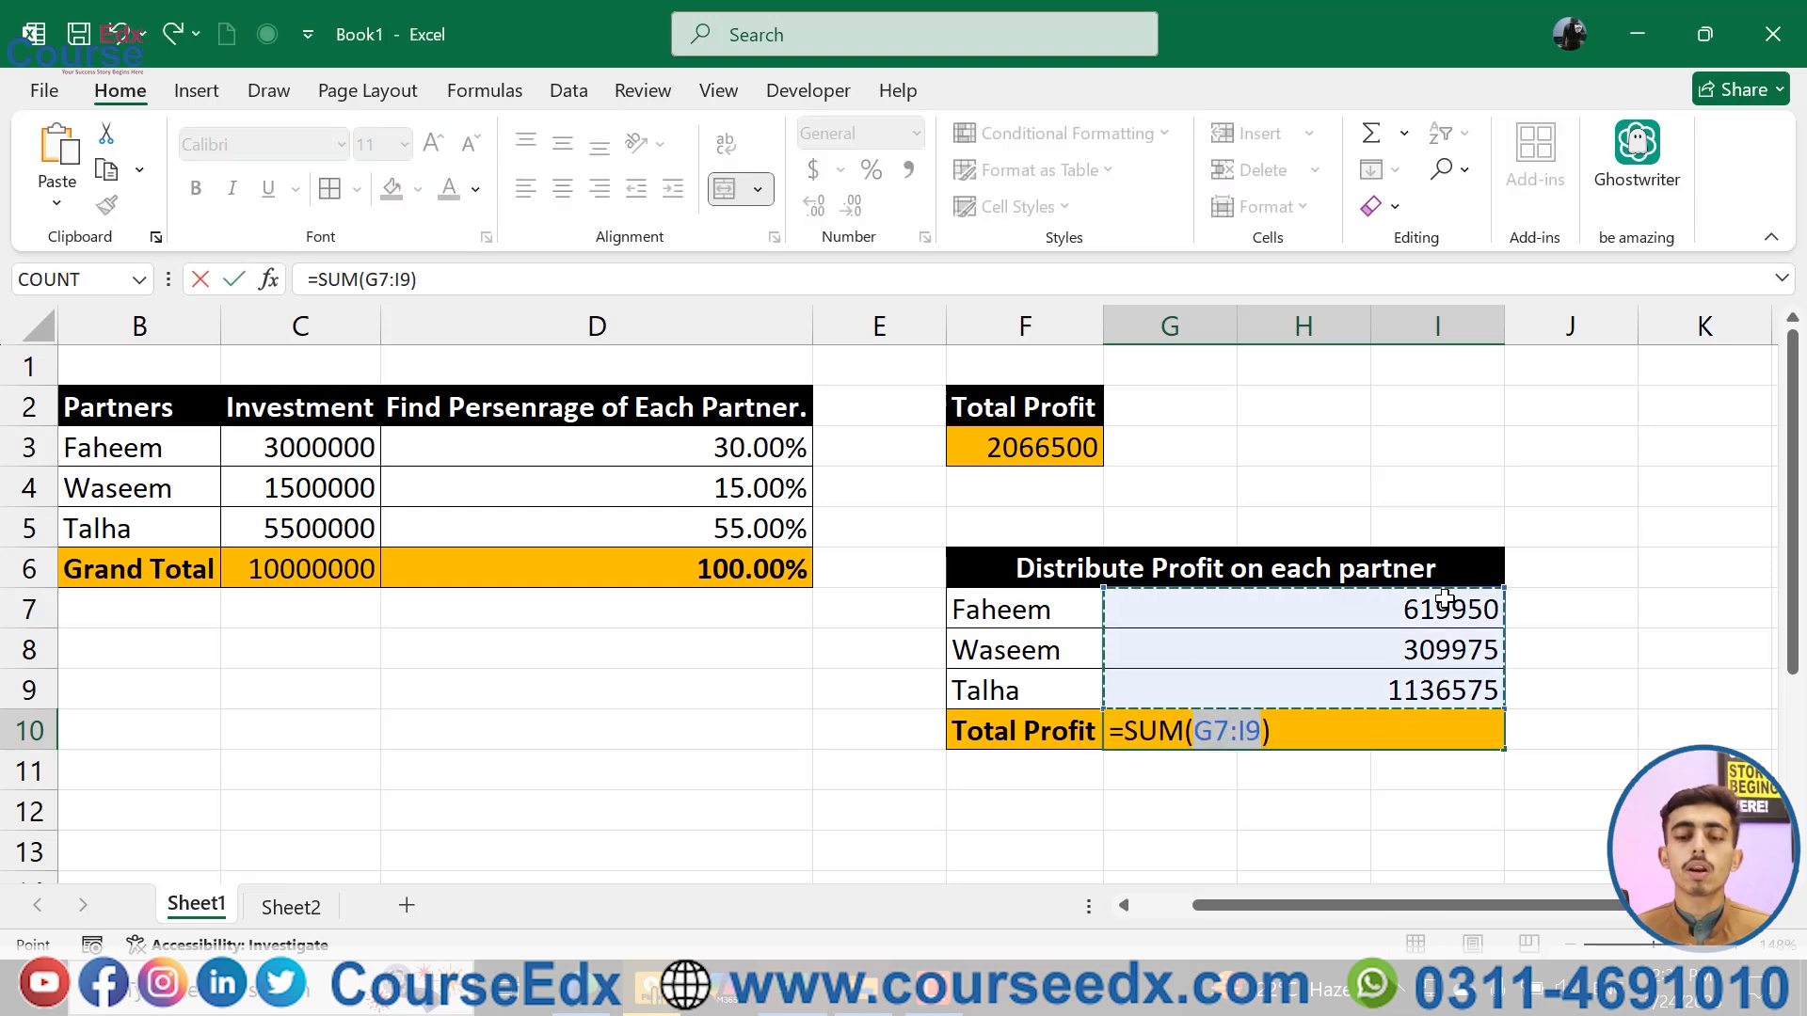
pyautogui.press('Return')
pyautogui.click(1436, 743)
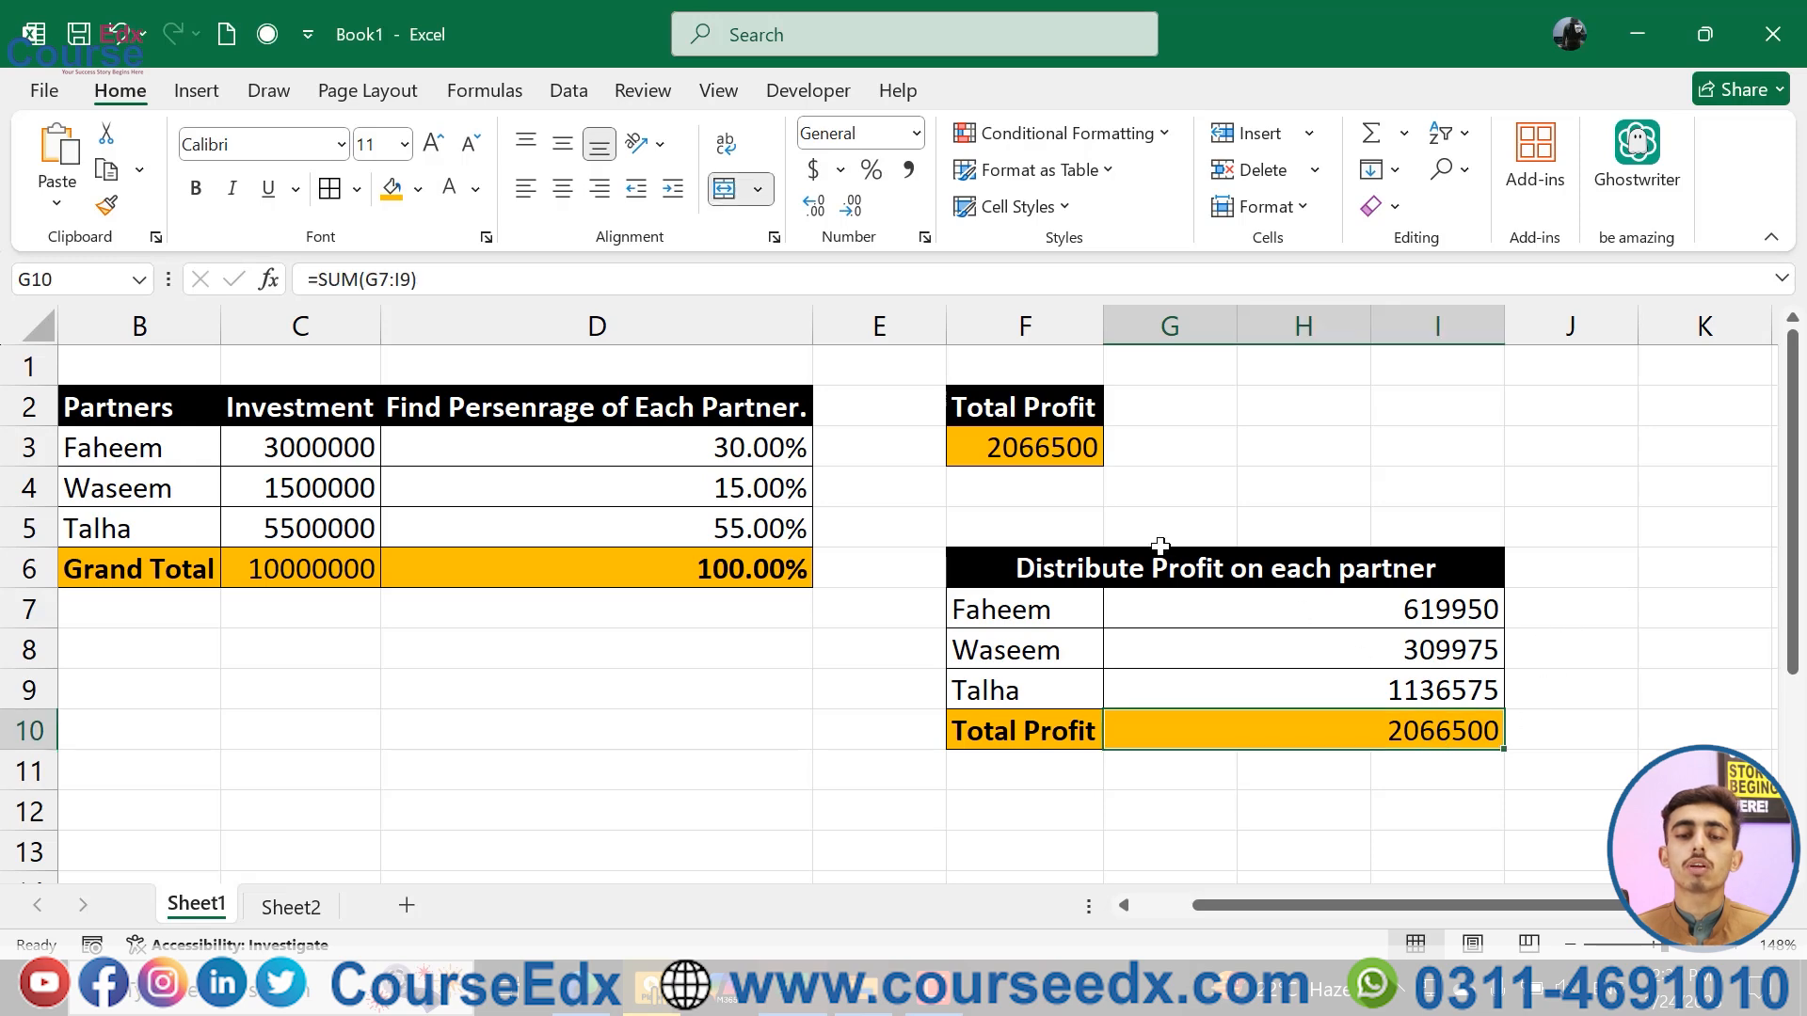
pyautogui.click(1039, 456)
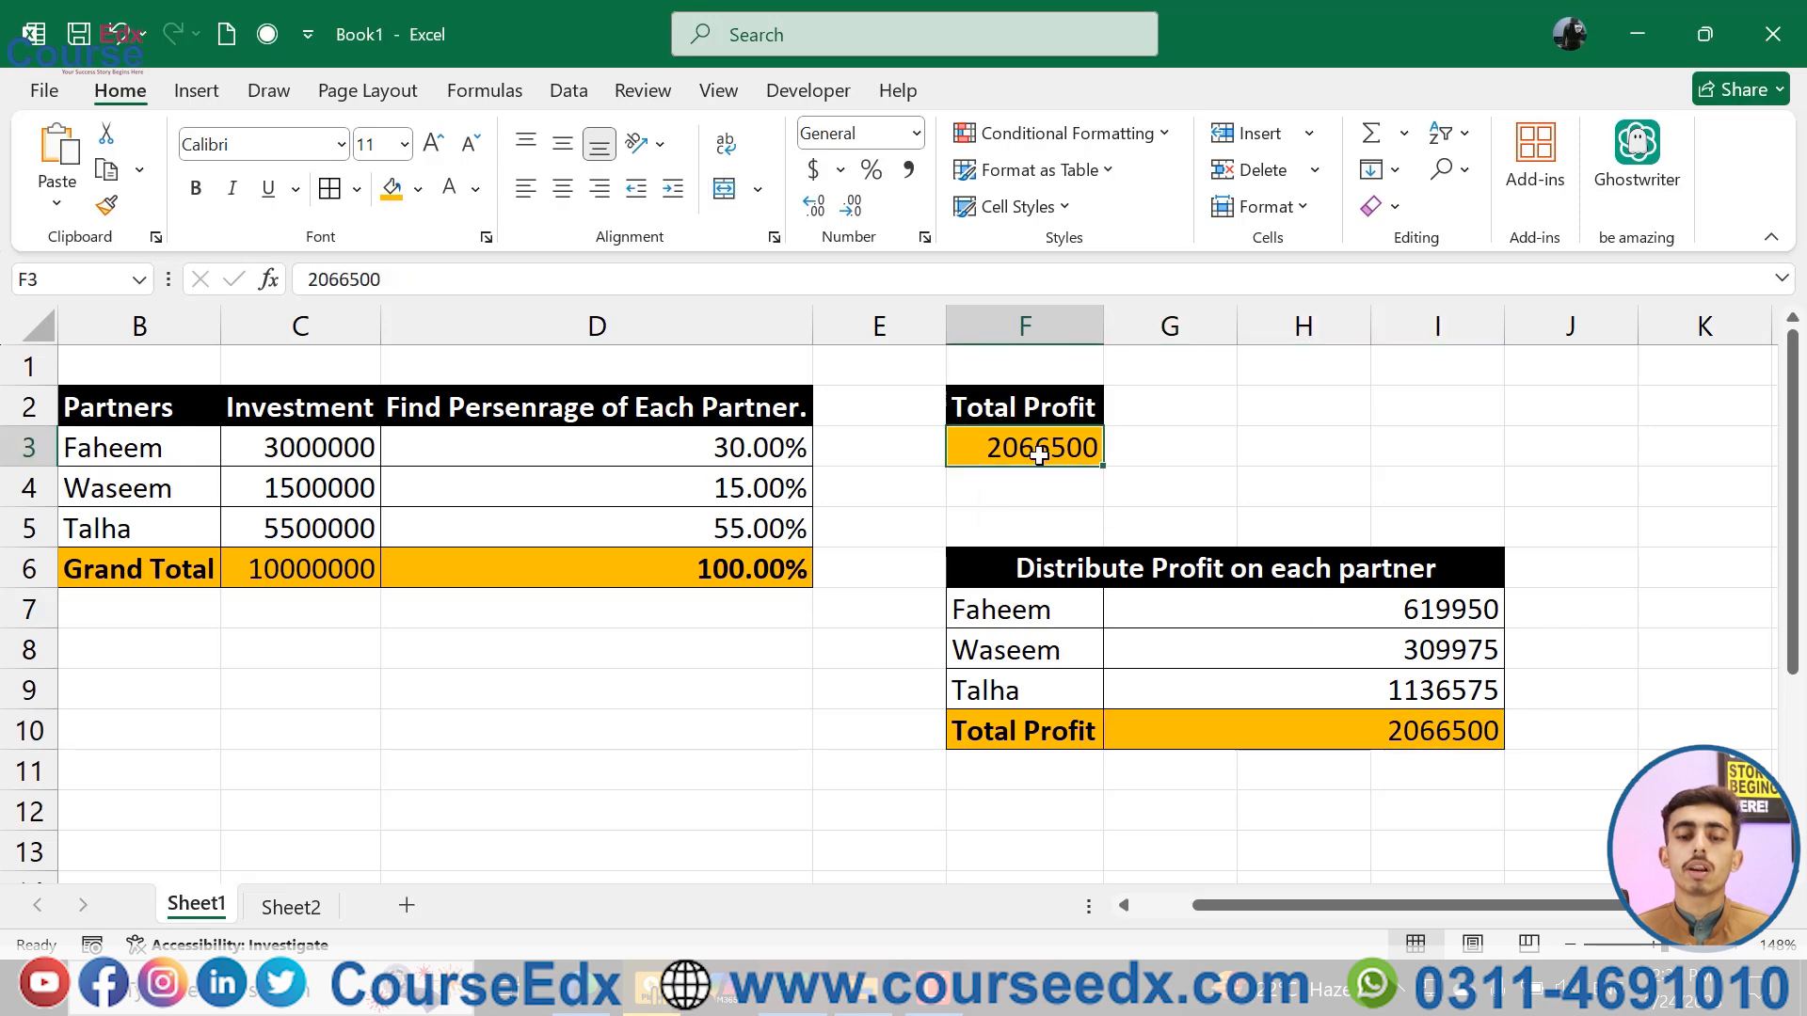
pyautogui.click(1392, 735)
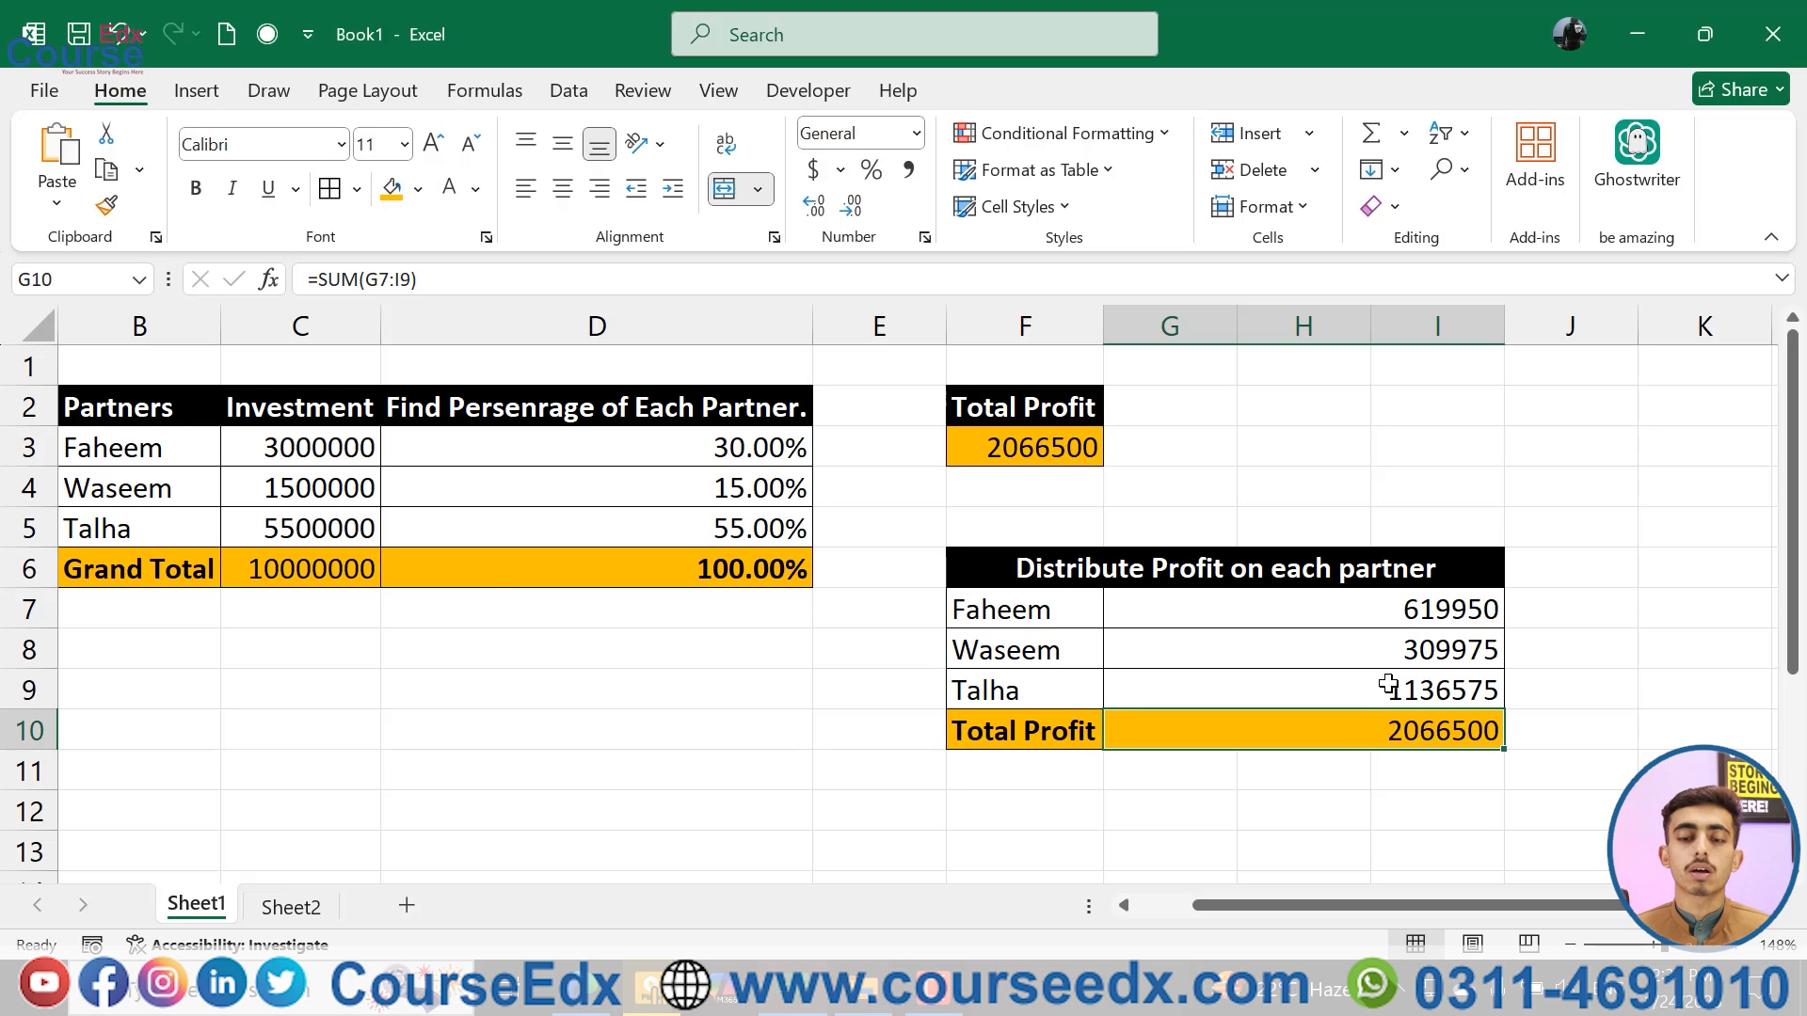
# - Clear the three partner profit results in rows 7 to 9 and enter =F3*D3 again in G7
pyautogui.moveTo(1378, 620); pyautogui.dragTo(1391, 686)
pyautogui.press('Delete')
pyautogui.click(1377, 609)
pyautogui.write('=')
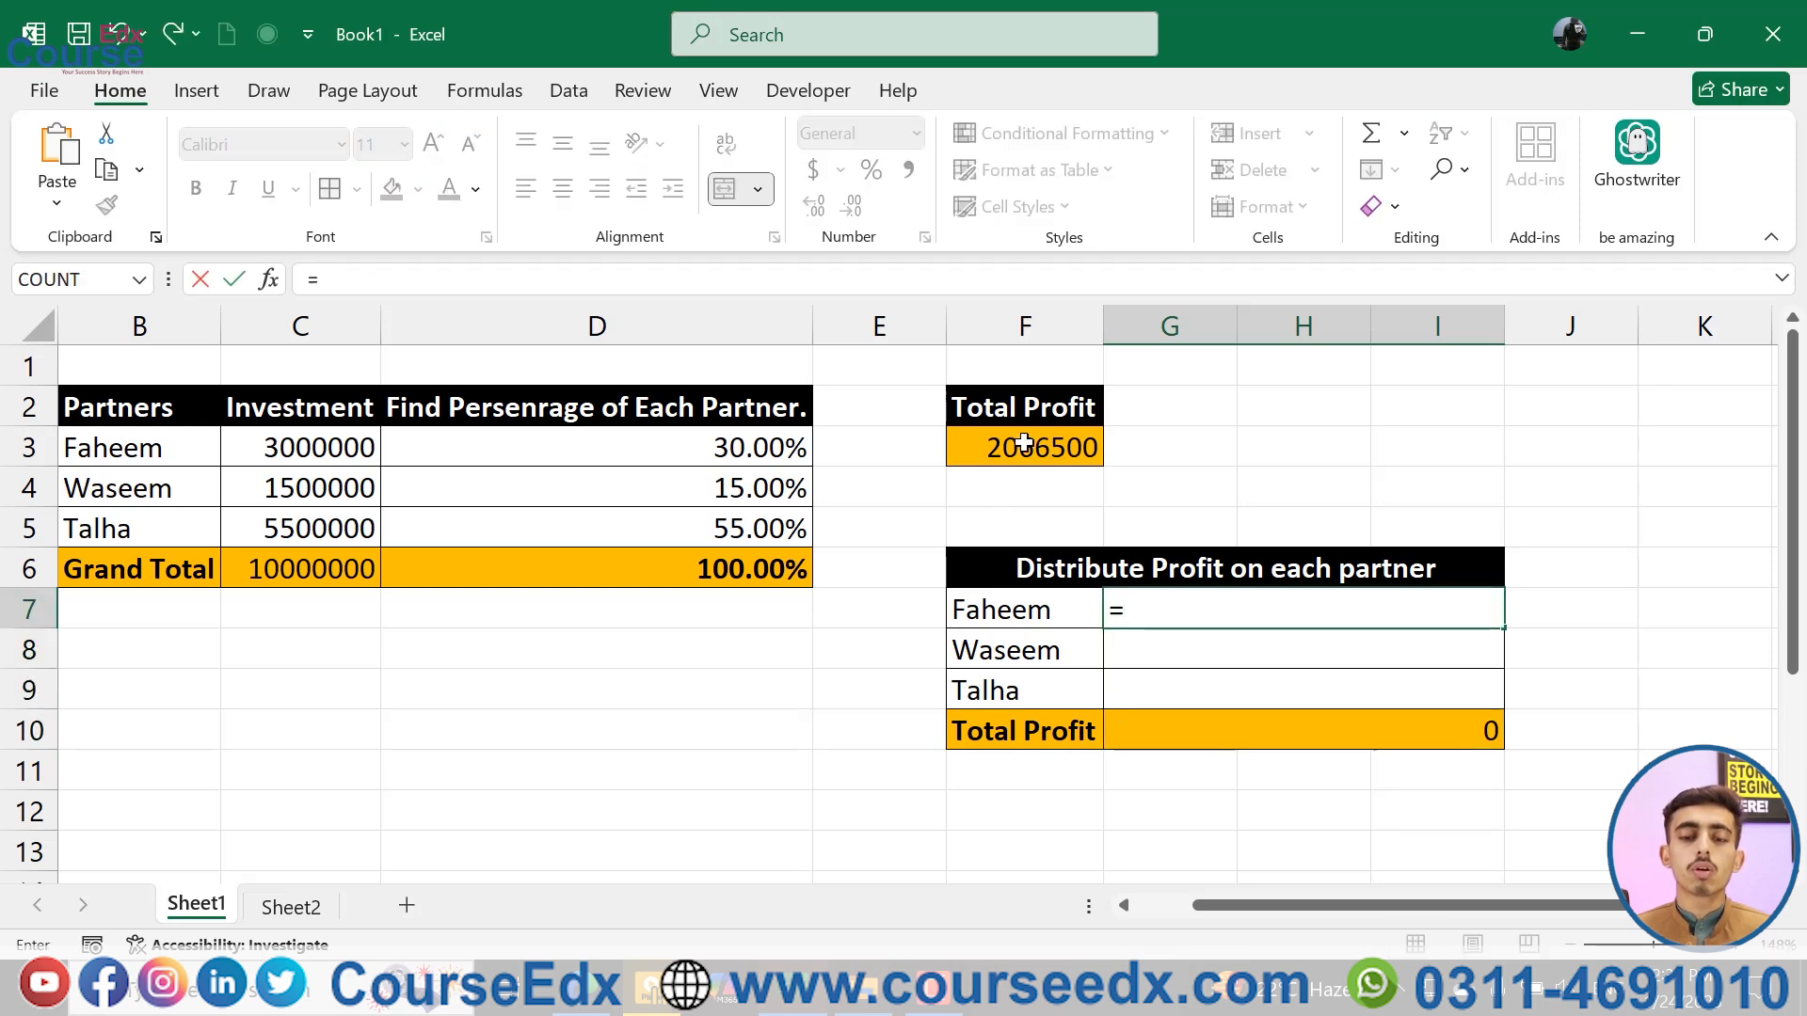
pyautogui.click(1025, 447)
pyautogui.write('*')
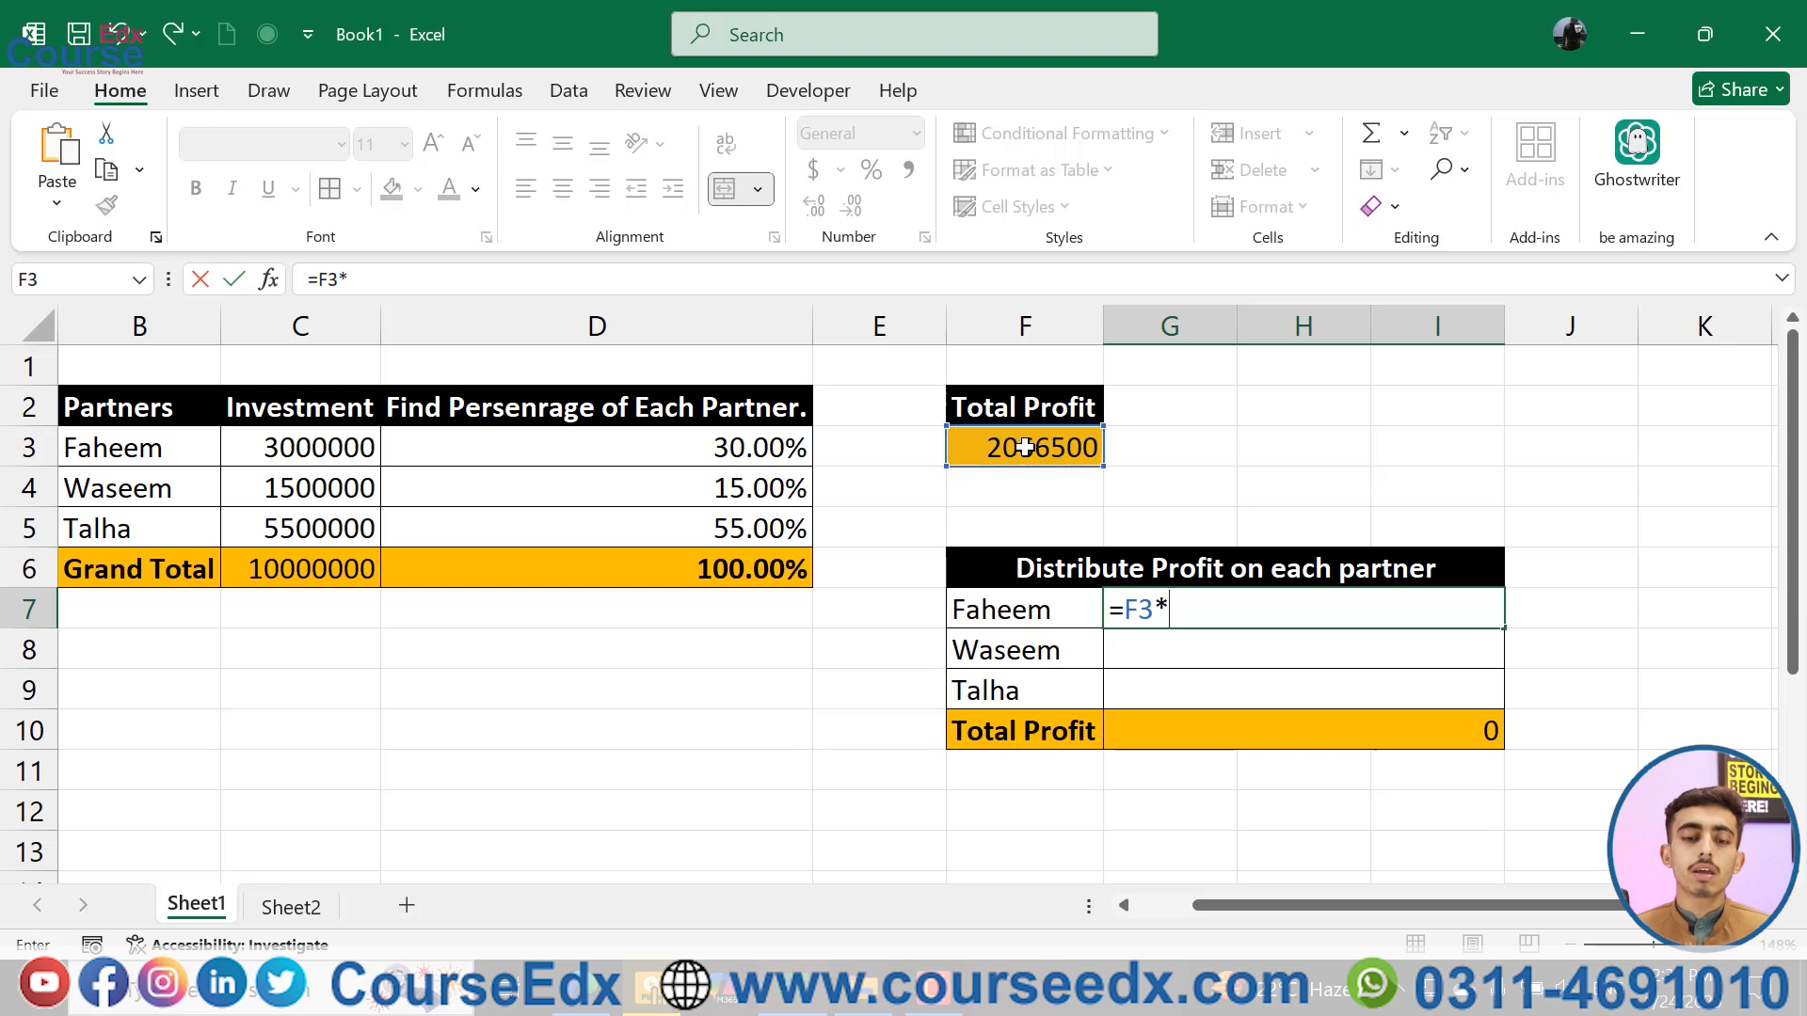
pyautogui.click(605, 445)
pyautogui.press('Return')
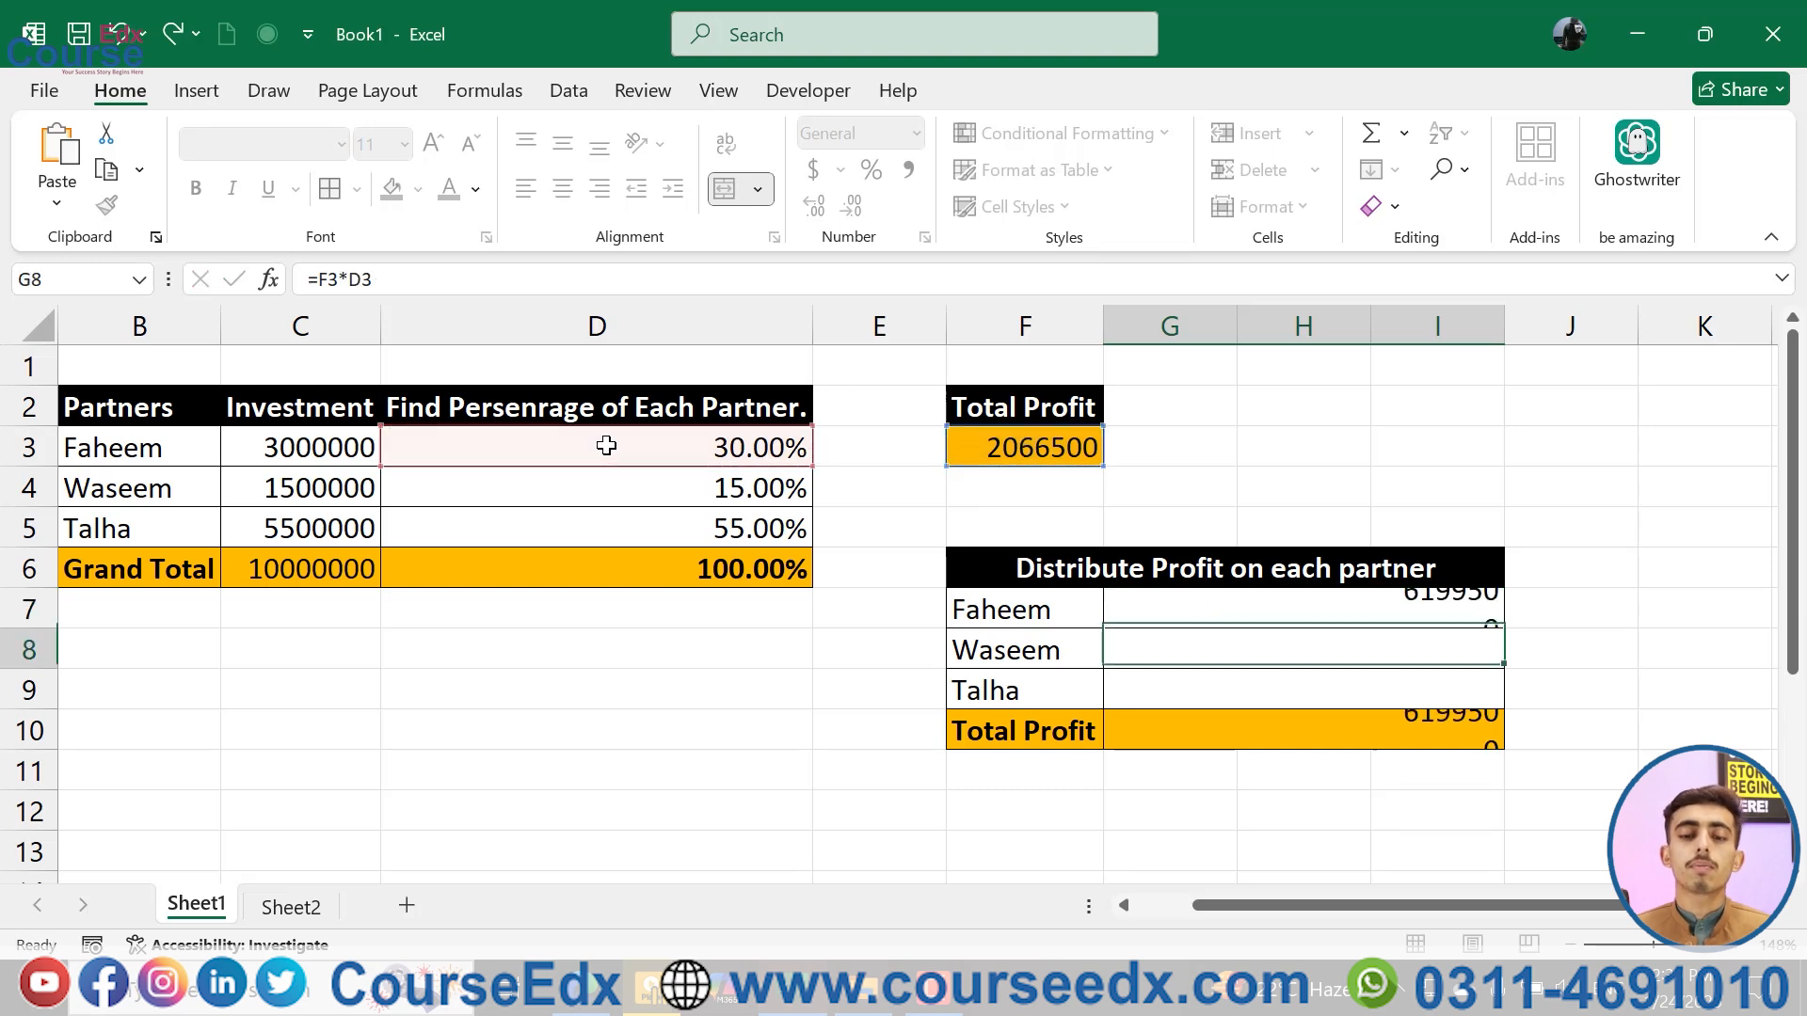
# - Try to fill the G7 profit formula down through G9 with its relative references and inspect the formula in G8
pyautogui.click(1452, 618)
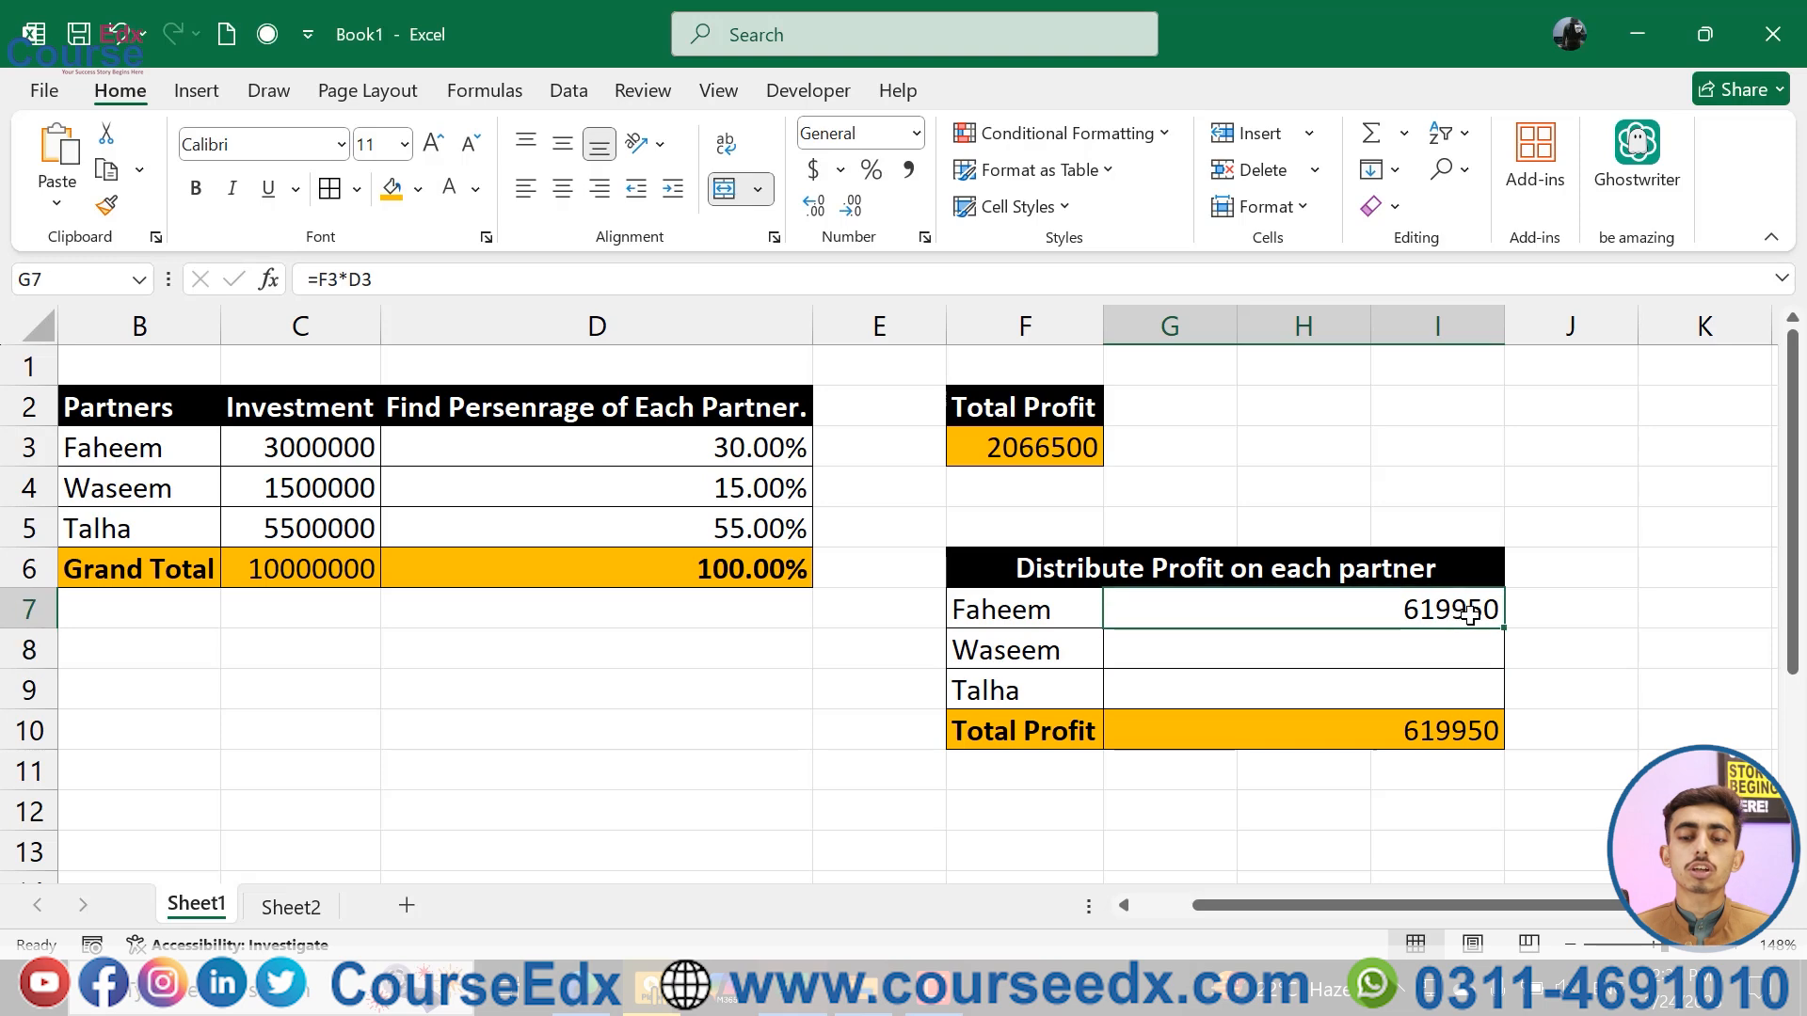
pyautogui.moveTo(1503, 628); pyautogui.dragTo(1508, 706)
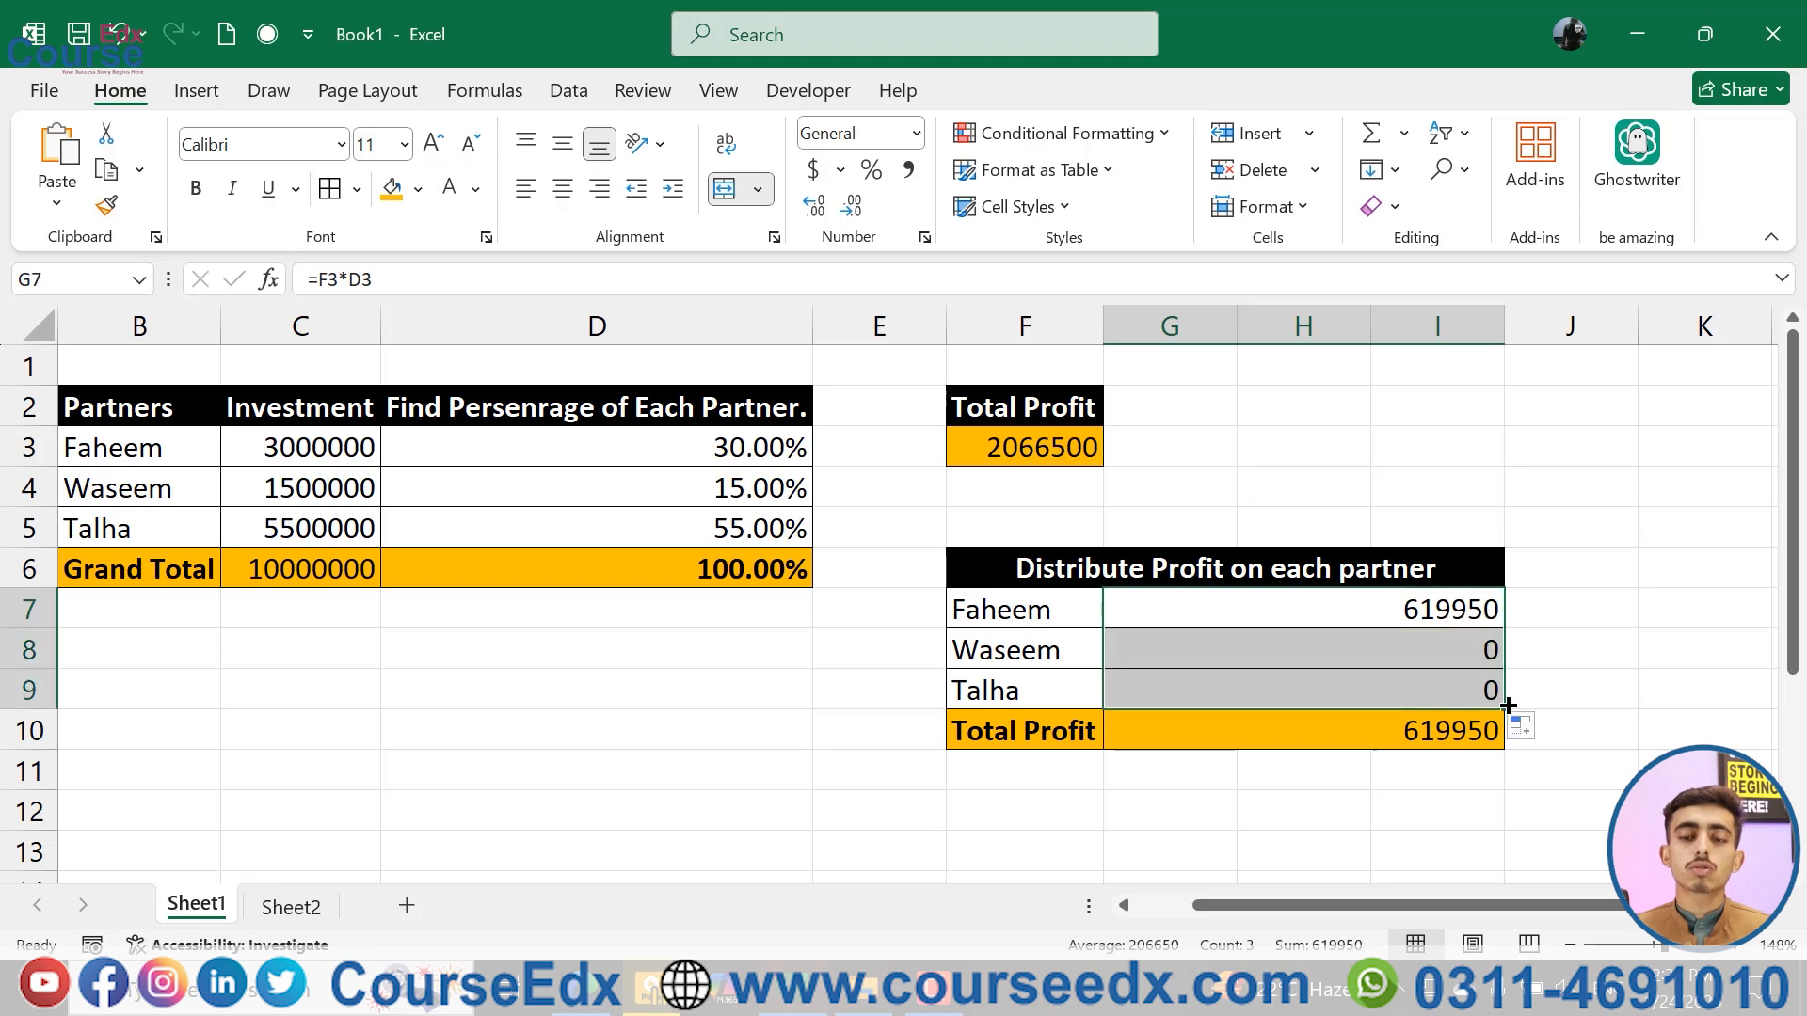
pyautogui.doubleClick(1432, 655)
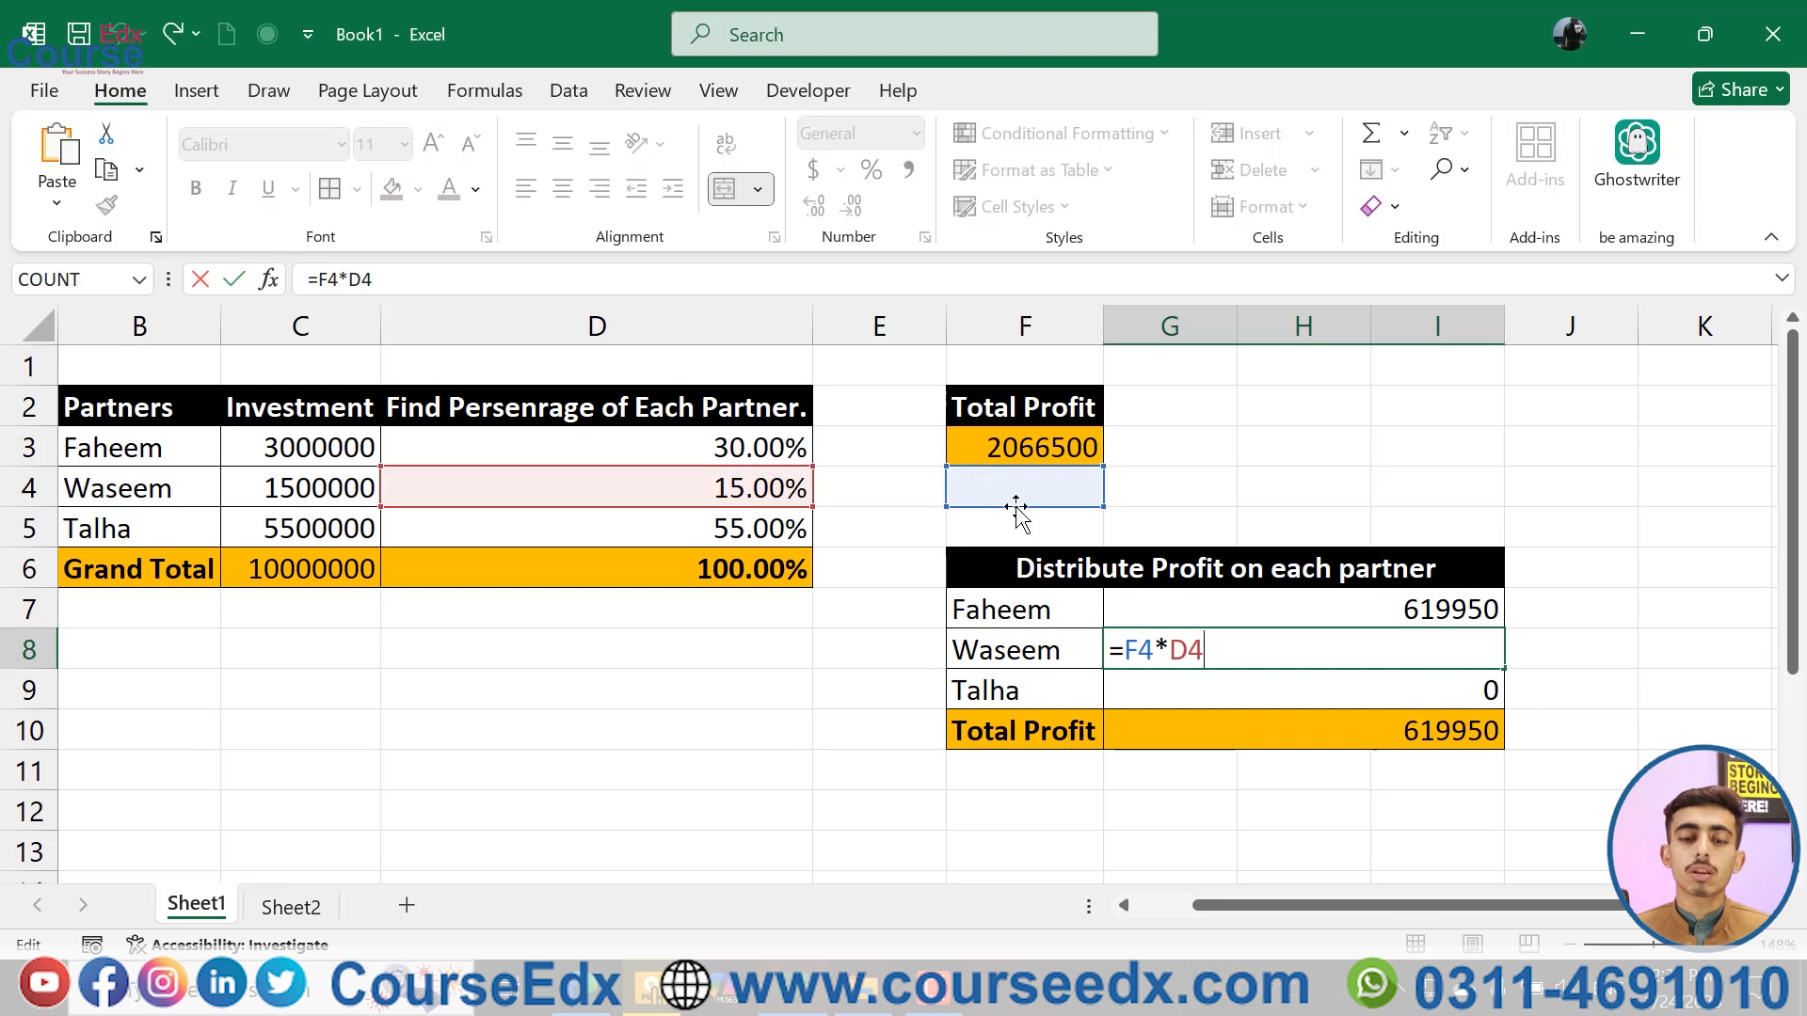
pyautogui.press('Return')
# - Make the total profit reference in G7 absolute, giving =$F$3*D3, and fill the formula down through G9
pyautogui.click(1292, 607)
pyautogui.doubleClick(1261, 609)
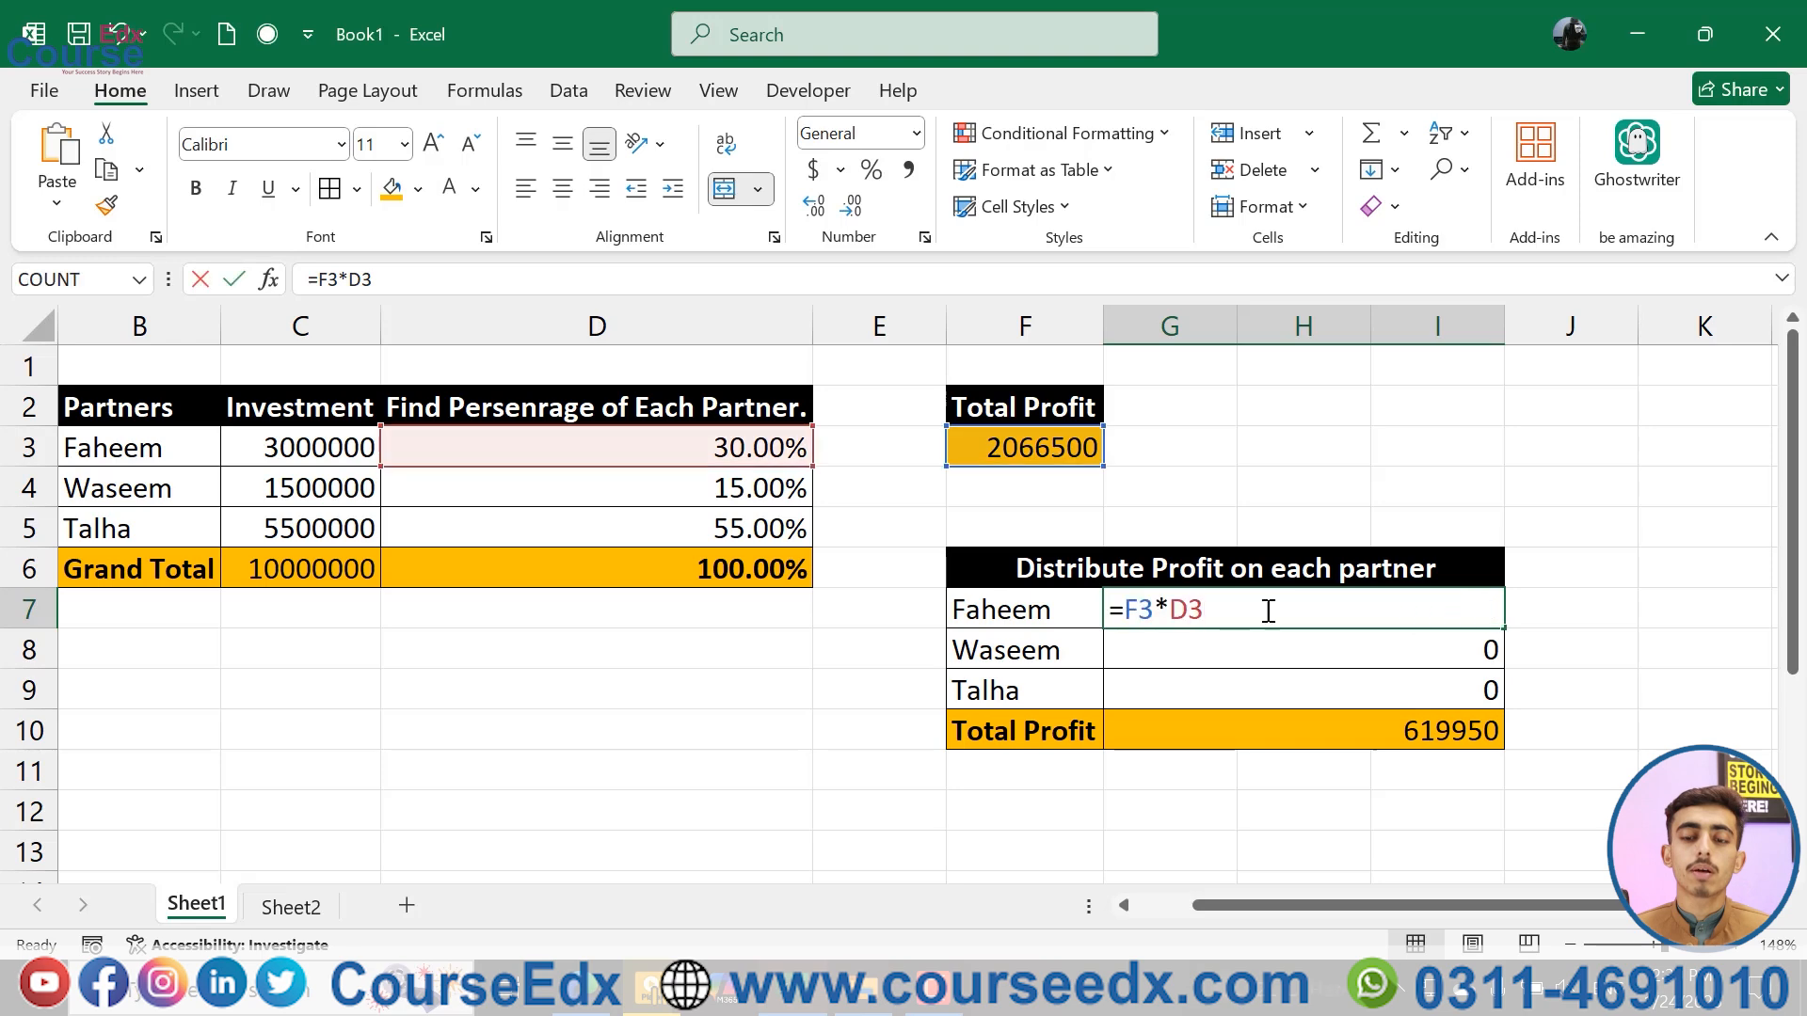
pyautogui.moveTo(1177, 612); pyautogui.dragTo(1128, 612)
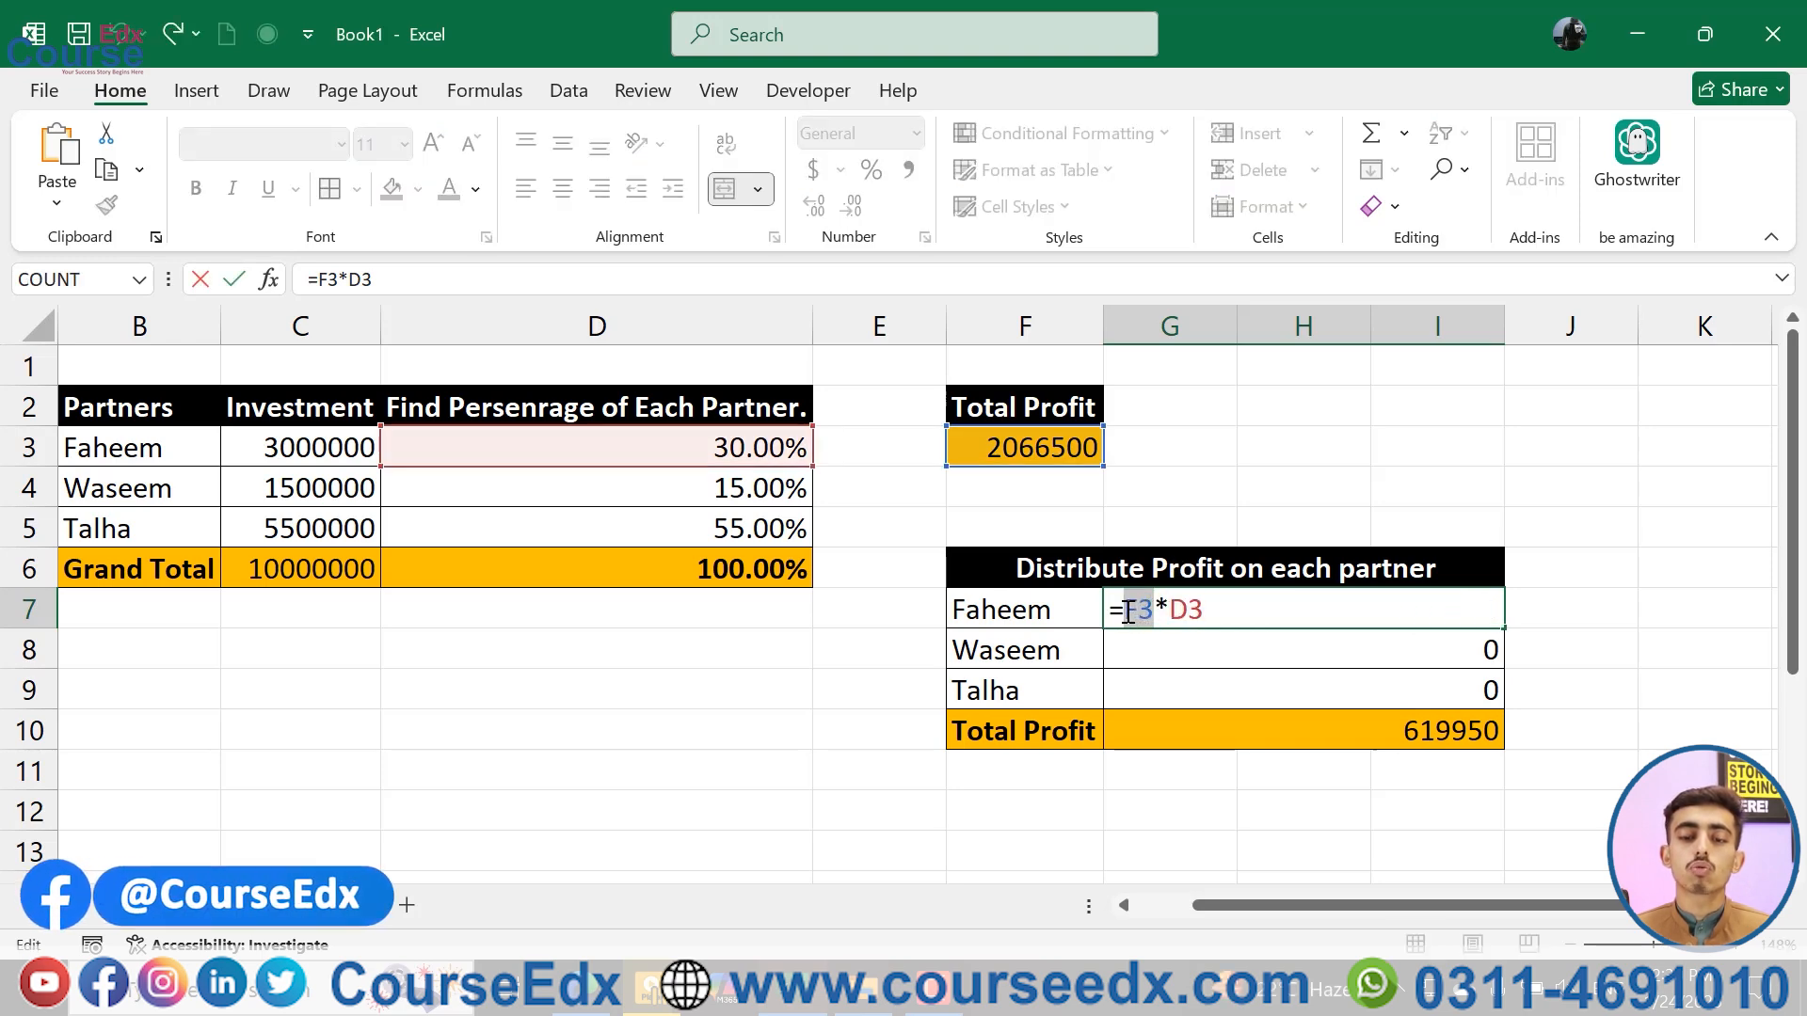
pyautogui.press('F4')
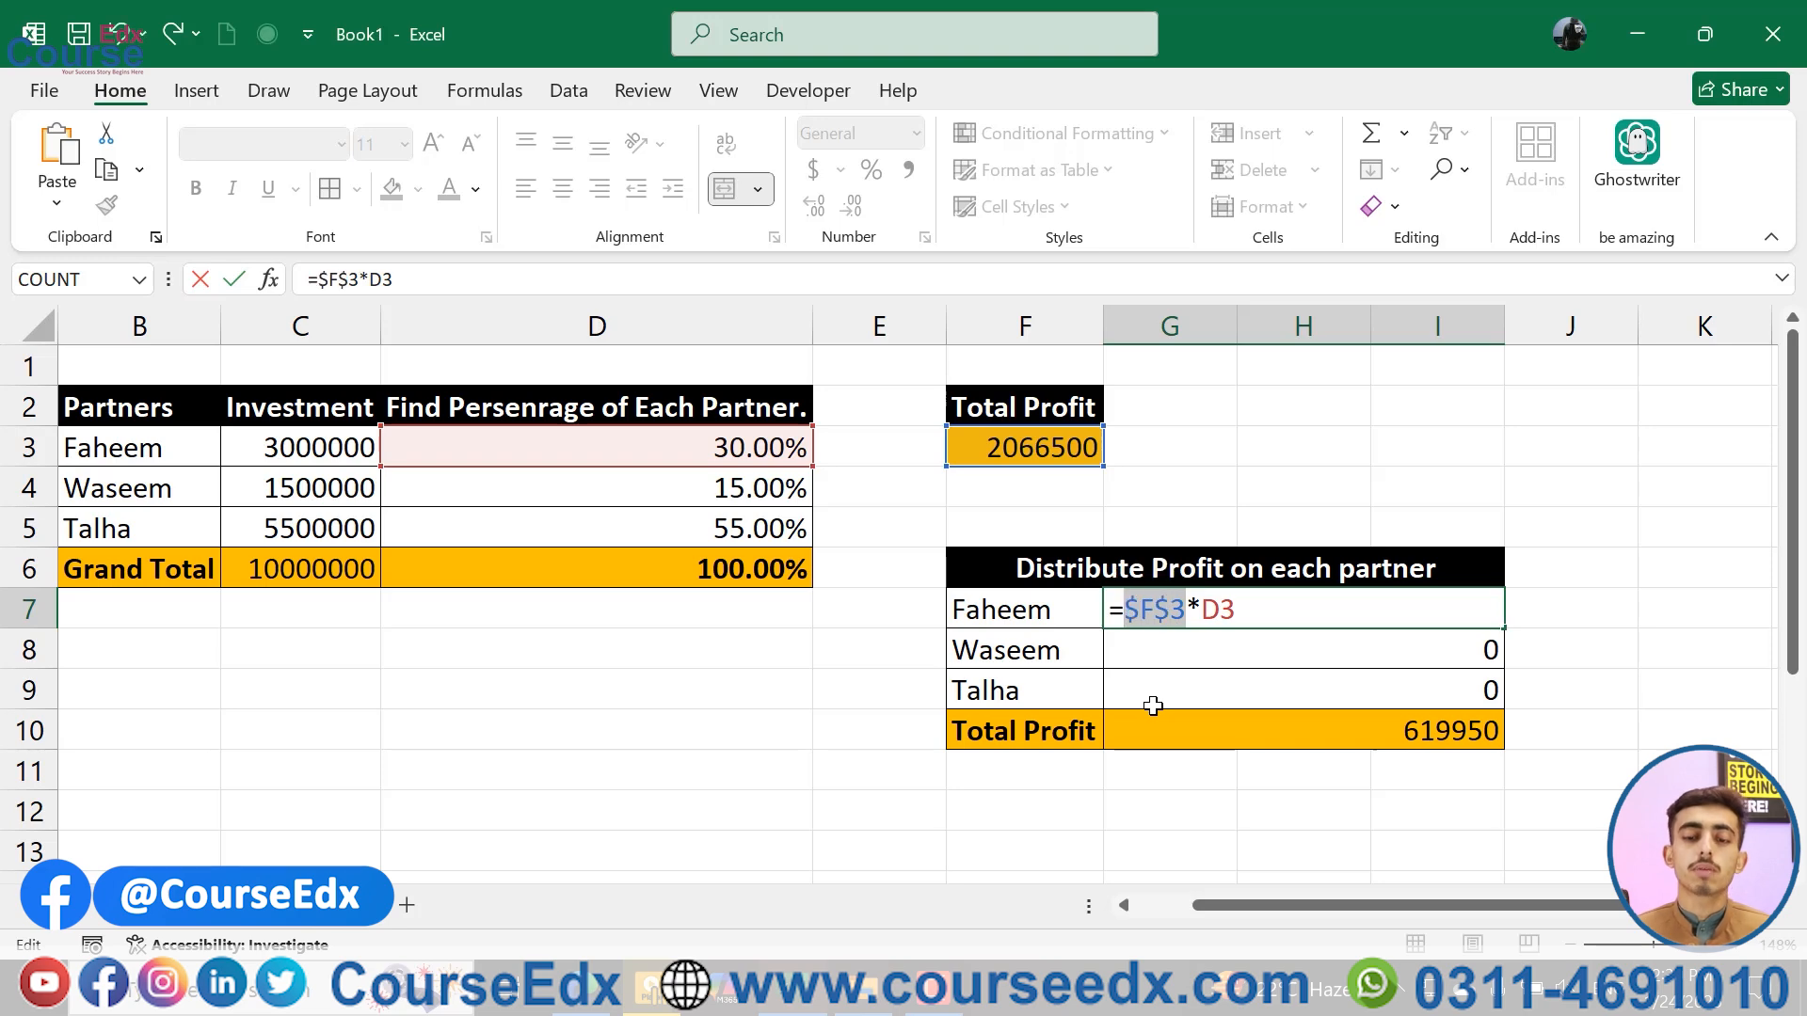
pyautogui.press('Return')
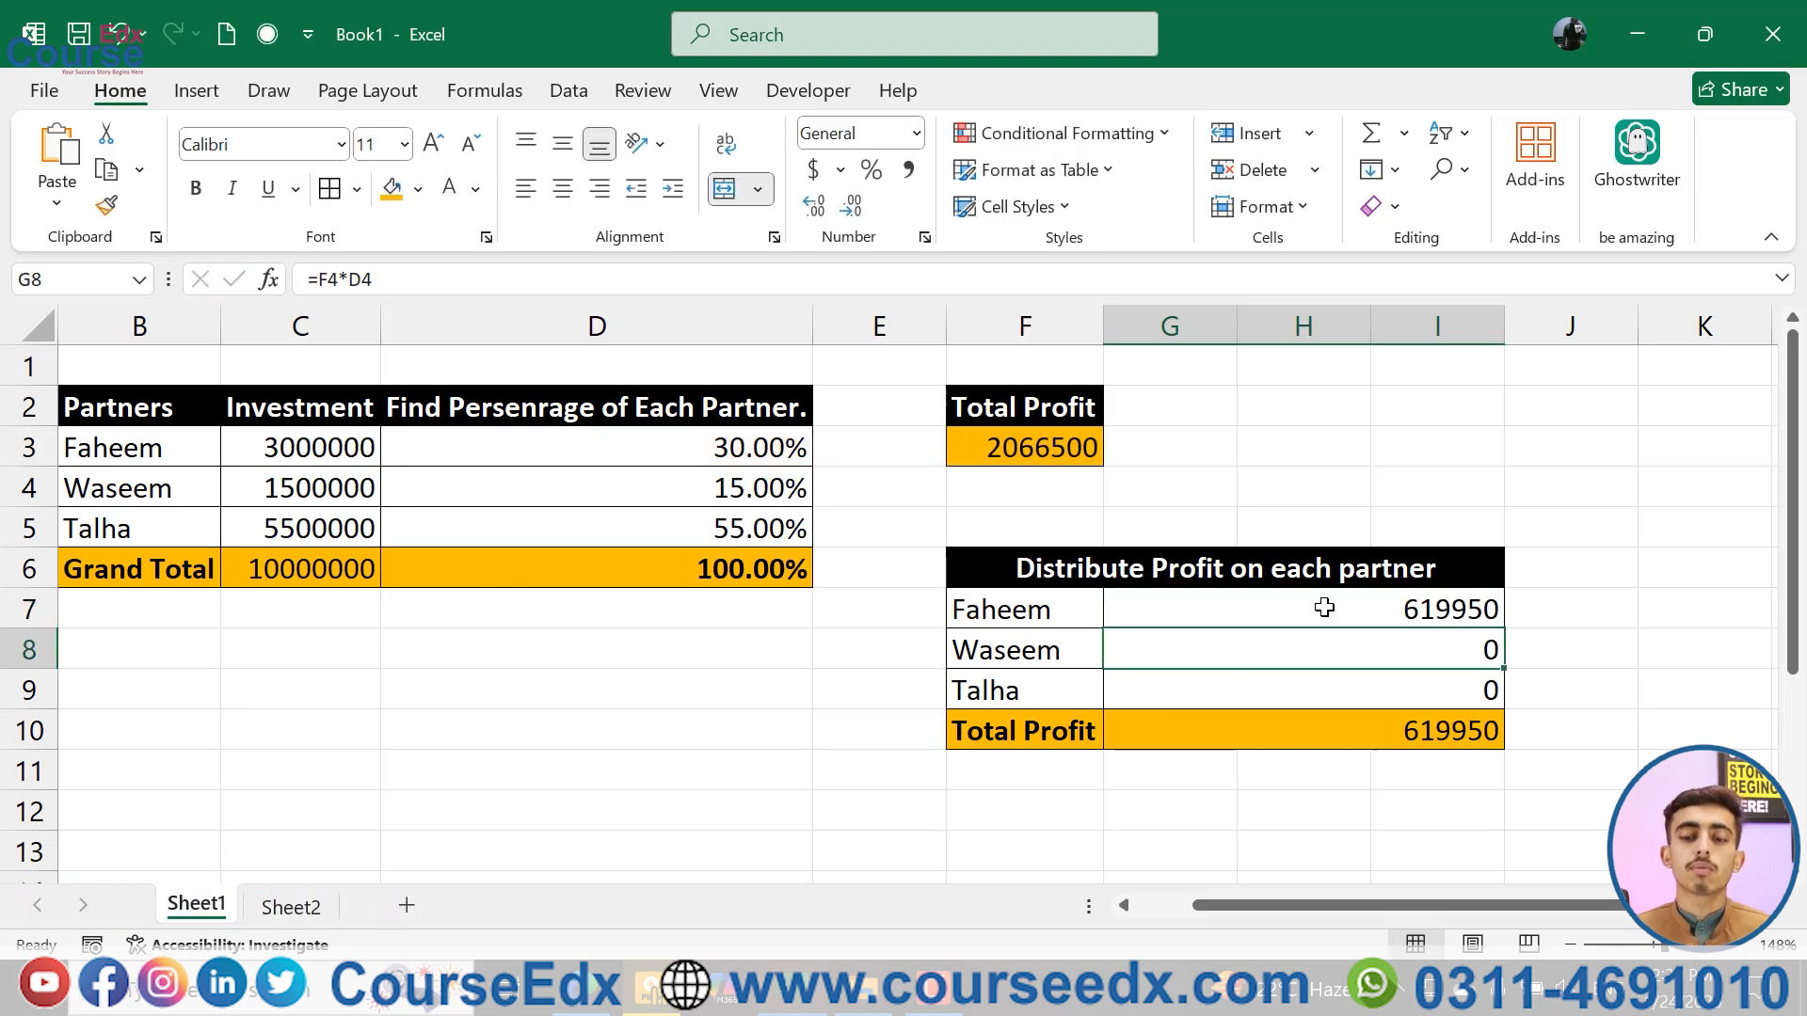
pyautogui.click(1271, 610)
pyautogui.moveTo(1500, 624); pyautogui.dragTo(1506, 696)
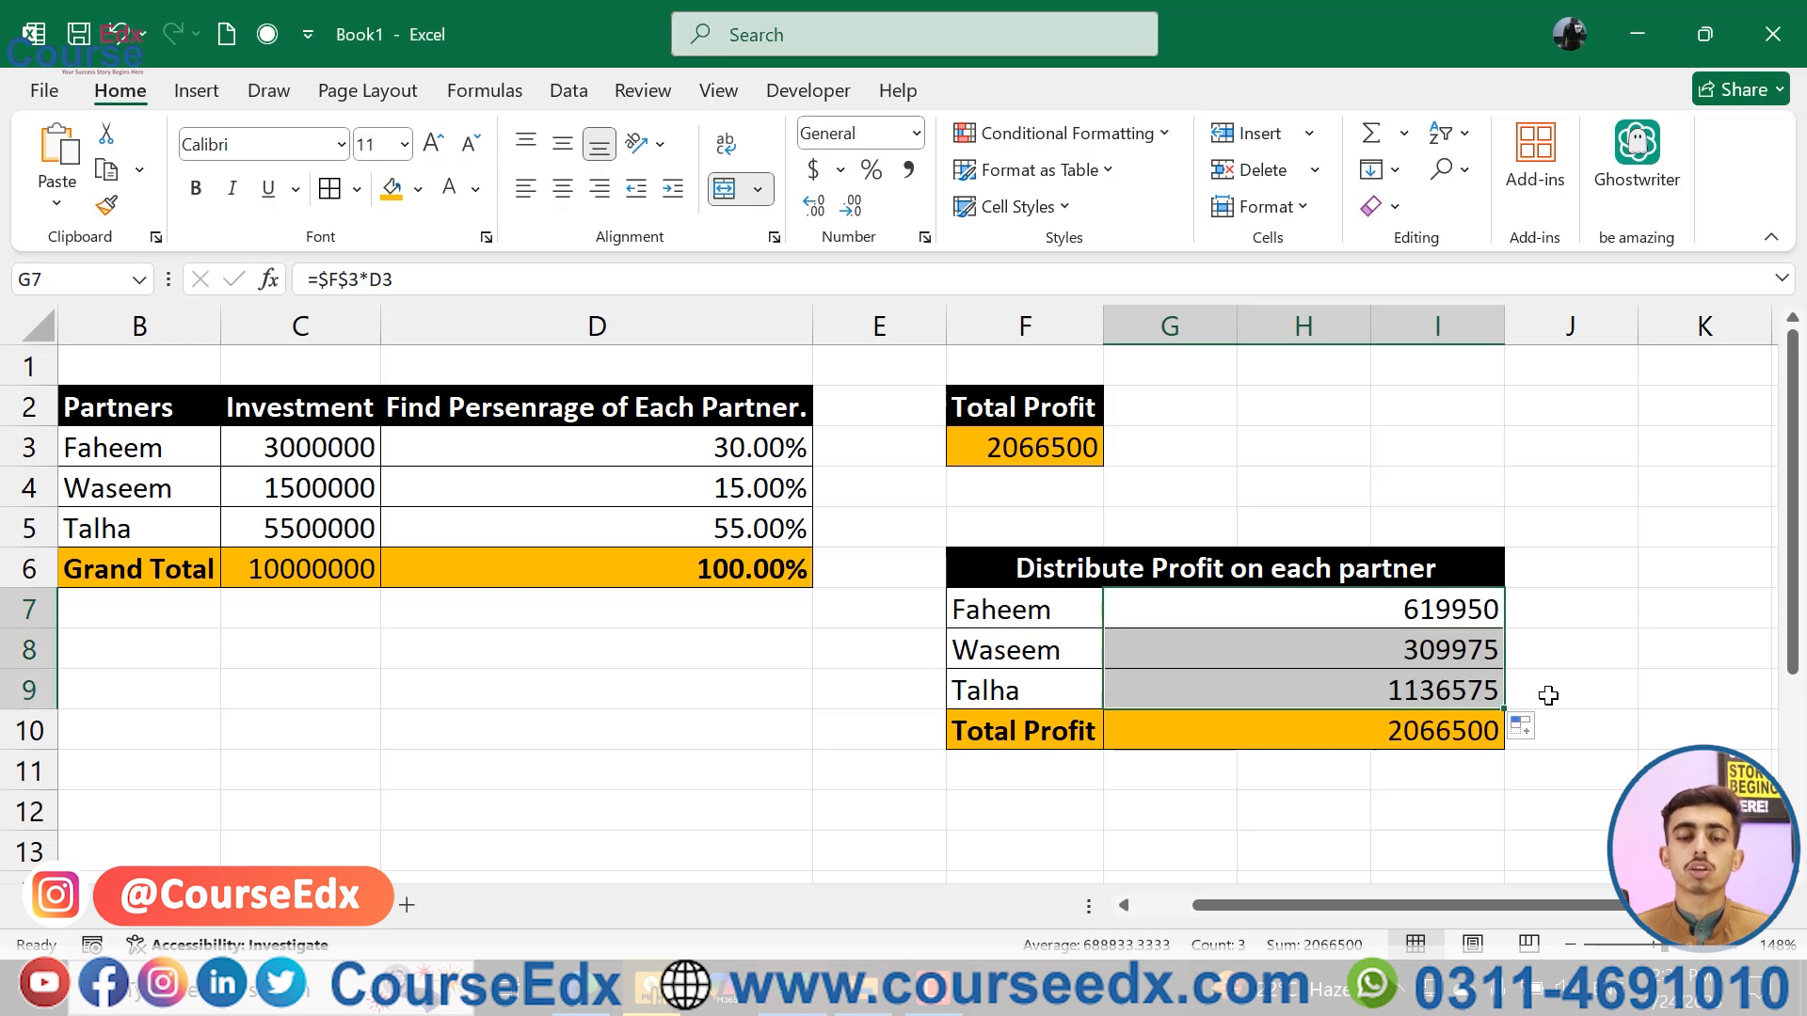